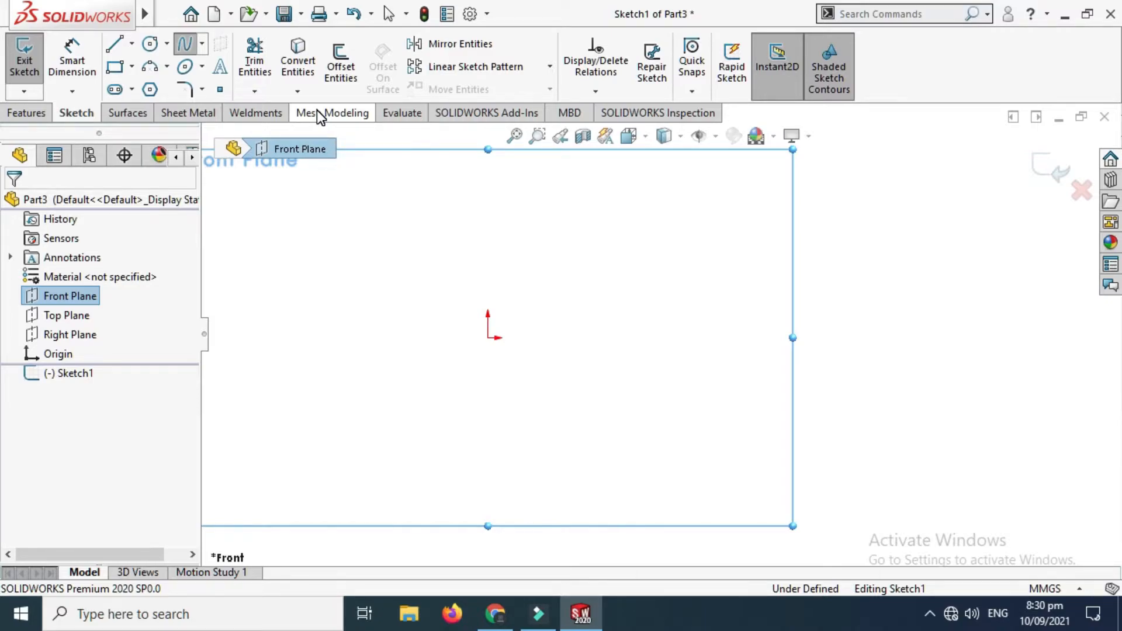
Step: Draw a six-point wavy spline from the origin, ending about 156 mm across and 26 mm above it
scroll(597, 199, "down", 1)
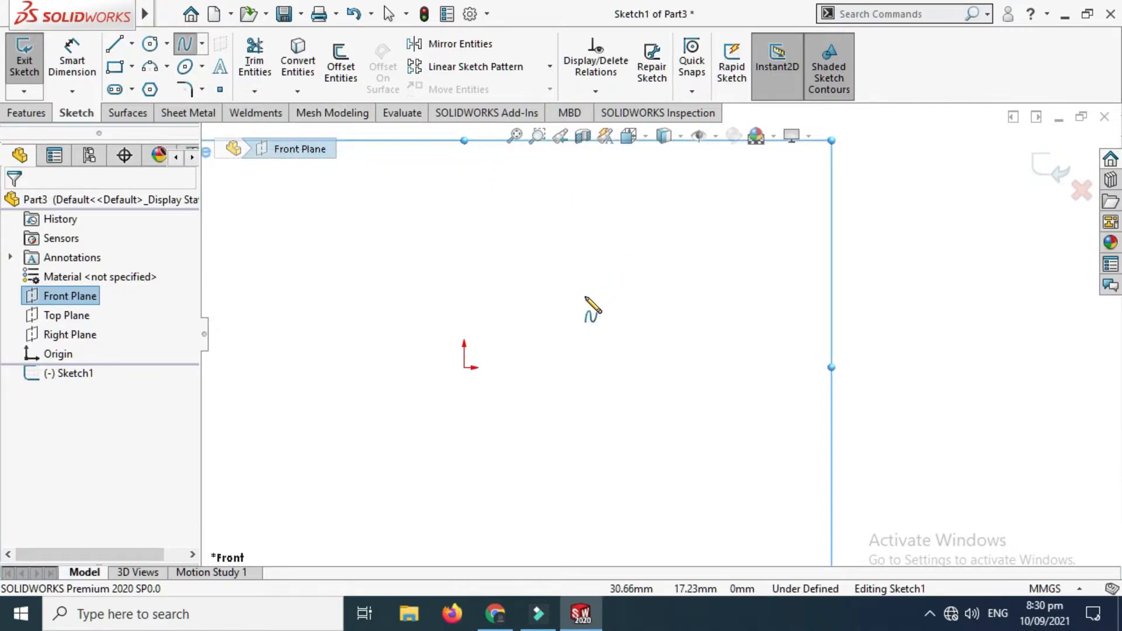
left_click(465, 367)
left_click(564, 266)
key("z")
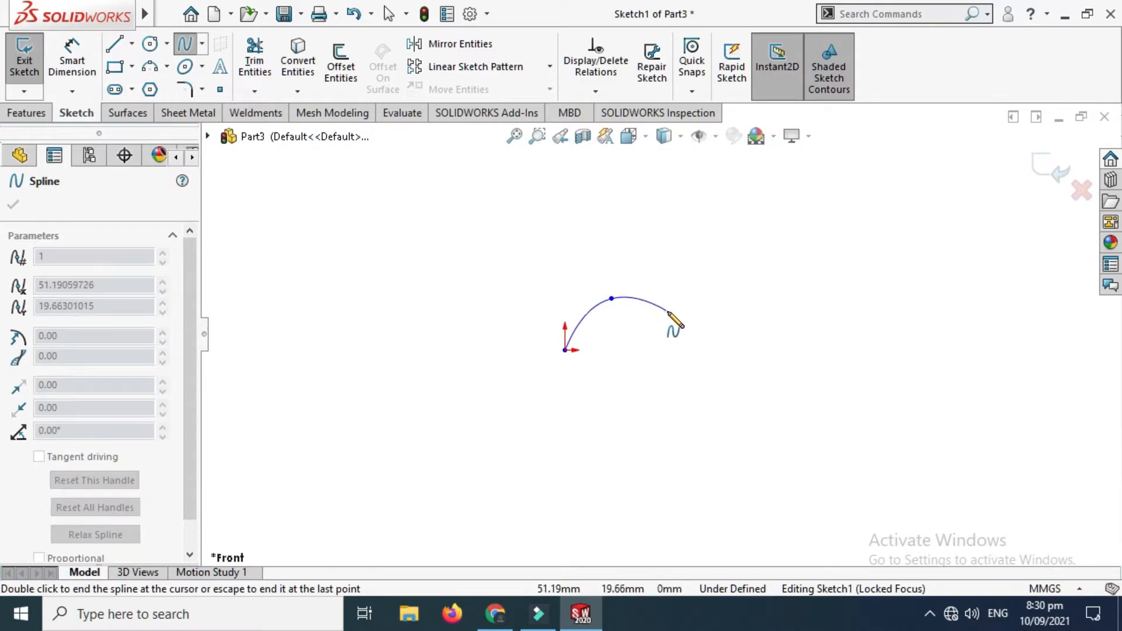
left_click(668, 310)
left_click(751, 305)
left_click(818, 340)
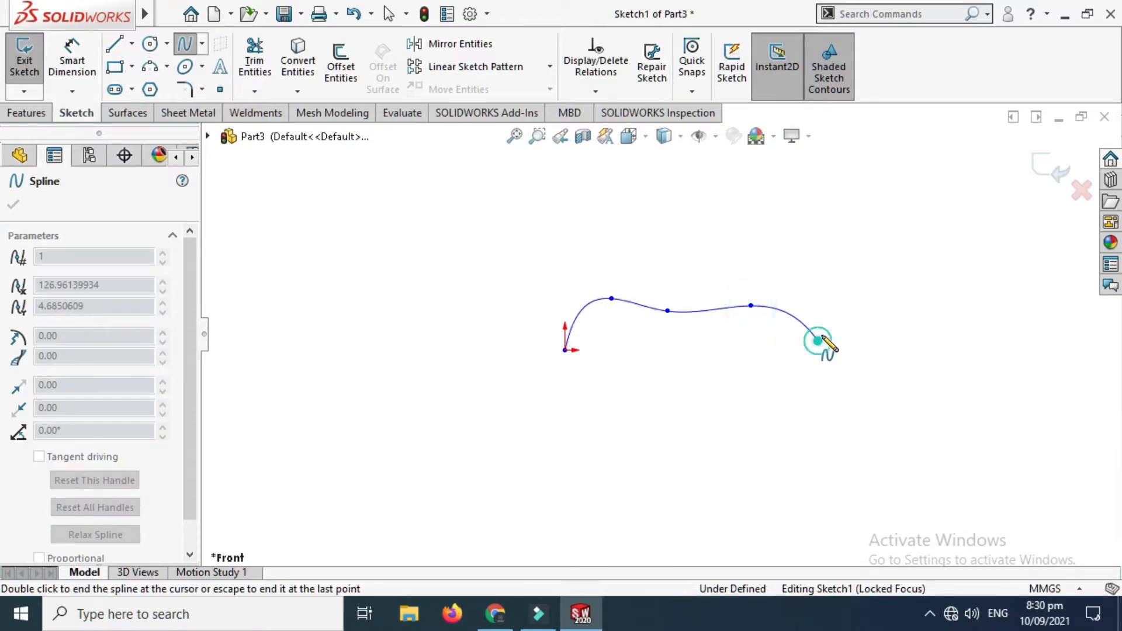
left_click(876, 299)
key("Escape")
Step: Reshape the spline by raising its fifth point to about X 126, Y 33 mm and nudging its second point slightly outward
scroll(935, 303, "down", 3)
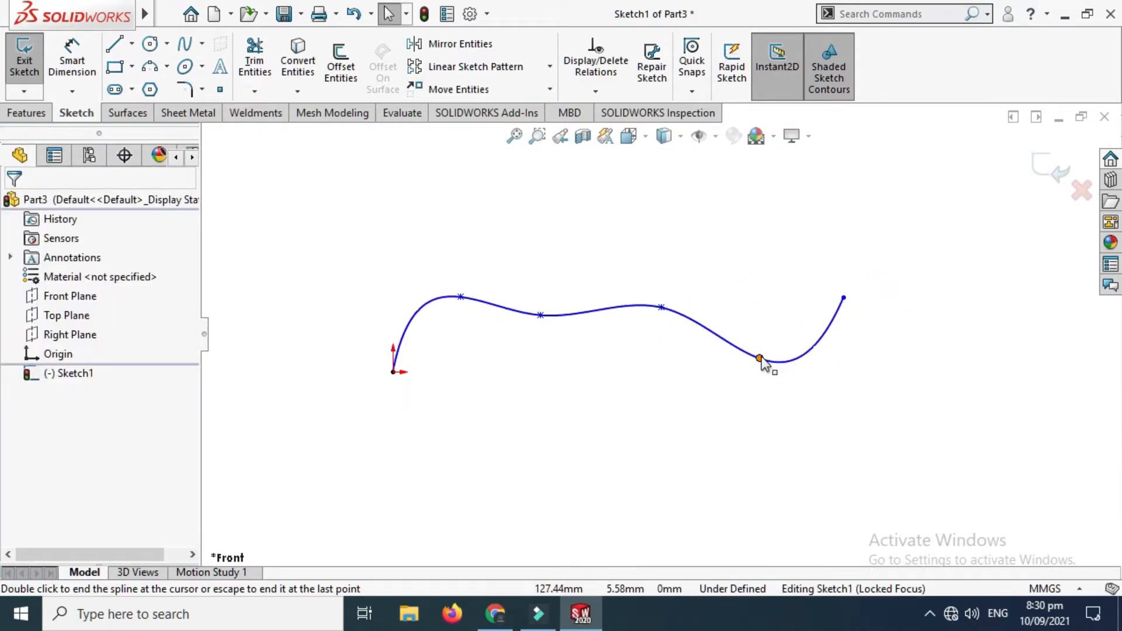
mouse_move(758, 357)
left_mouse_down()
mouse_move(749, 263)
mouse_move(757, 275)
left_mouse_up()
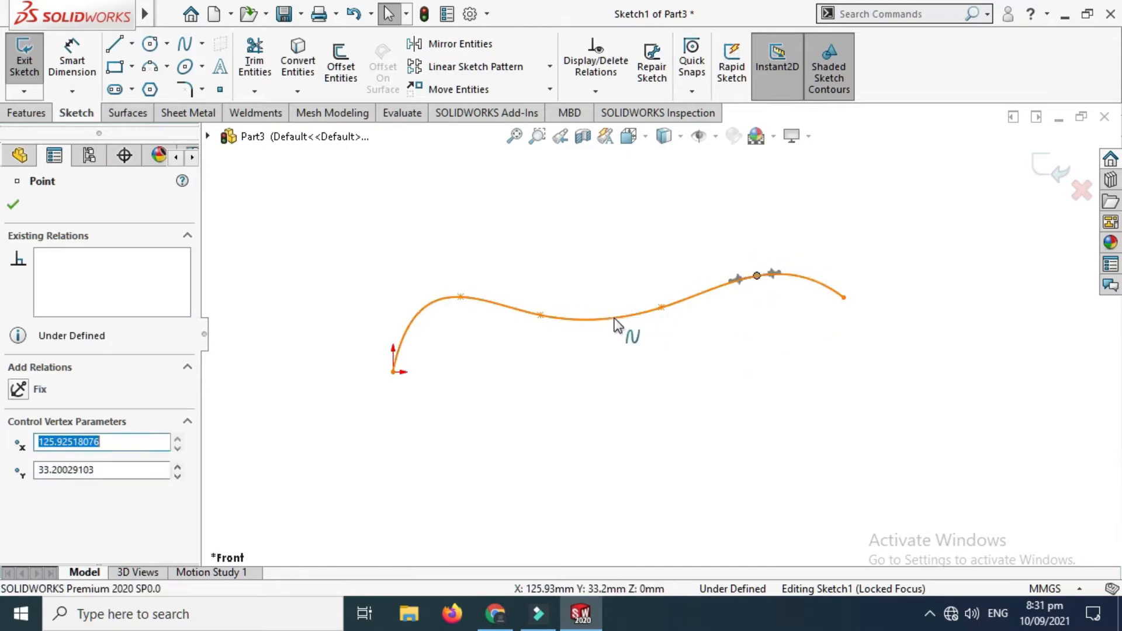
left_click_drag(462, 298, 468, 295)
left_click(685, 333)
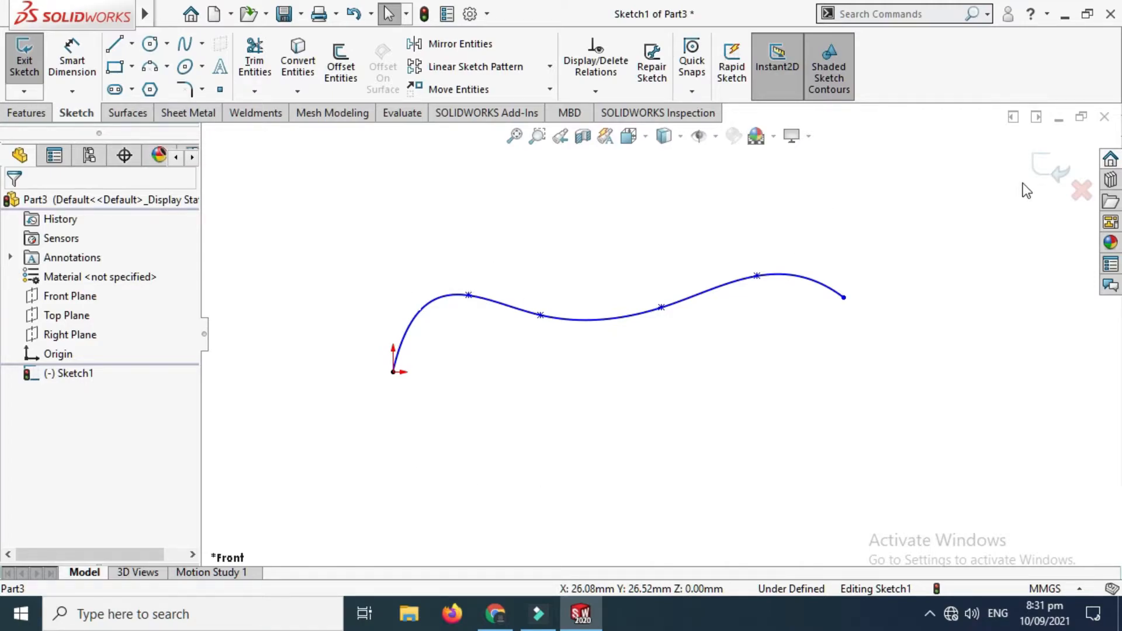
Step: Exit the finished spline sketch on the Front Plane and clear its selection
left_click(1047, 167)
scroll(730, 241, "up", 1)
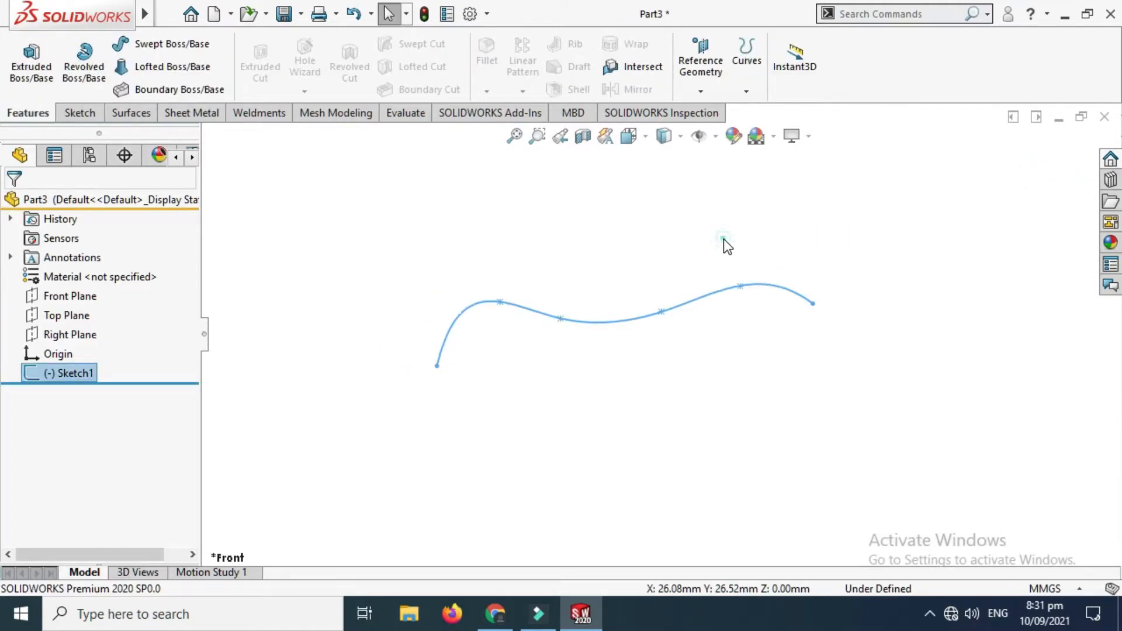
left_click(727, 235)
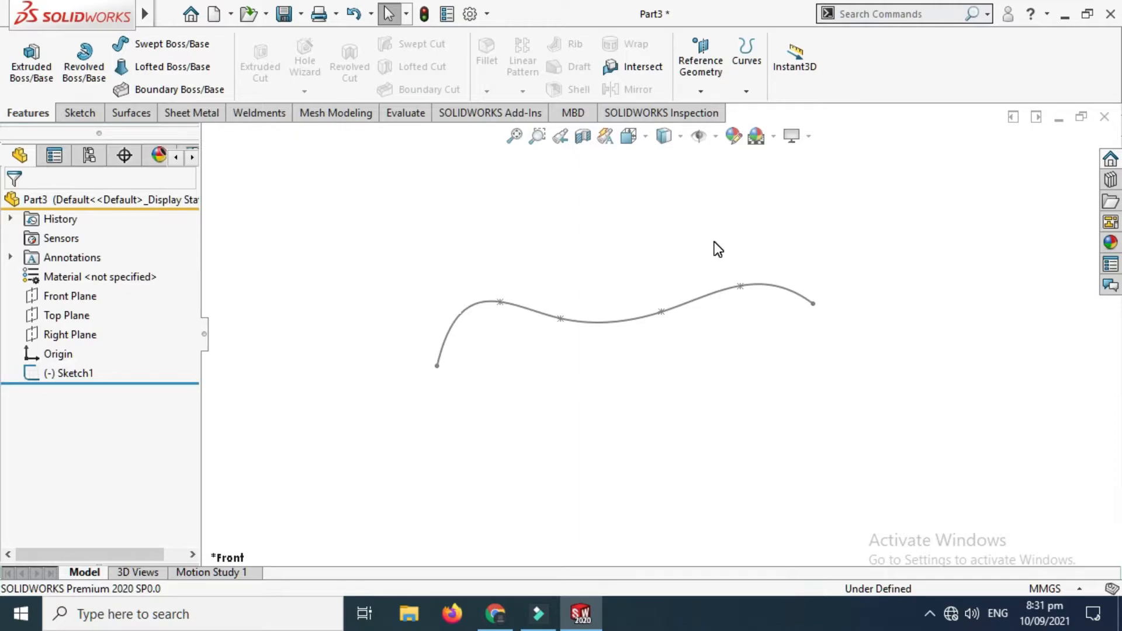
scroll(714, 242, "up", 2)
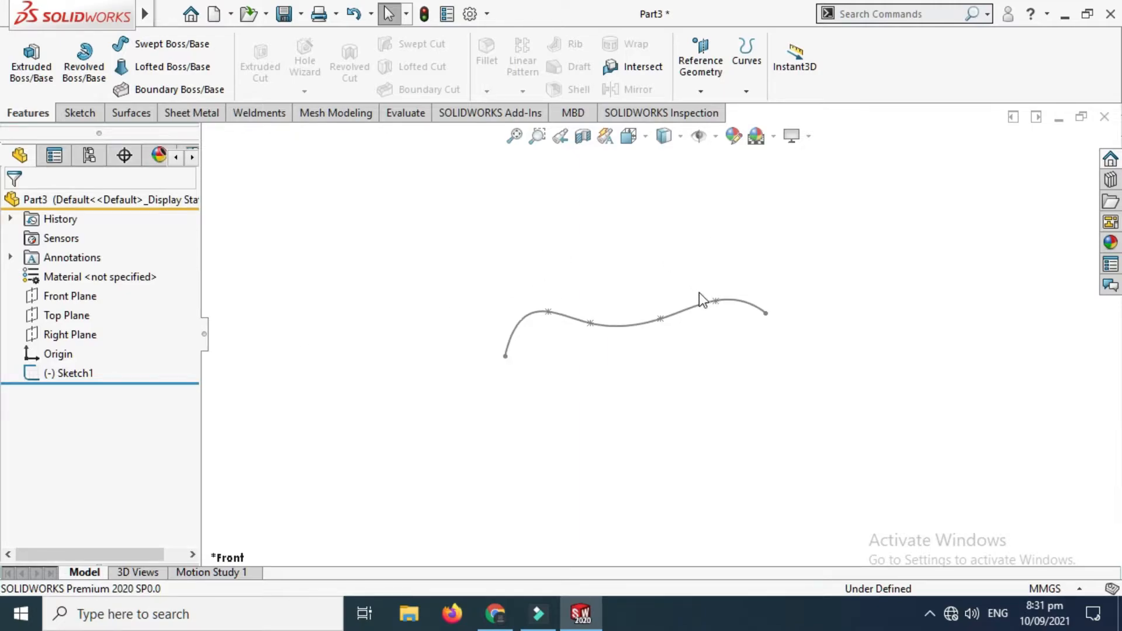
Step: Start a new sketch on the Top Plane and view it from the top
scroll(700, 295, "down", 1)
left_click(87, 316)
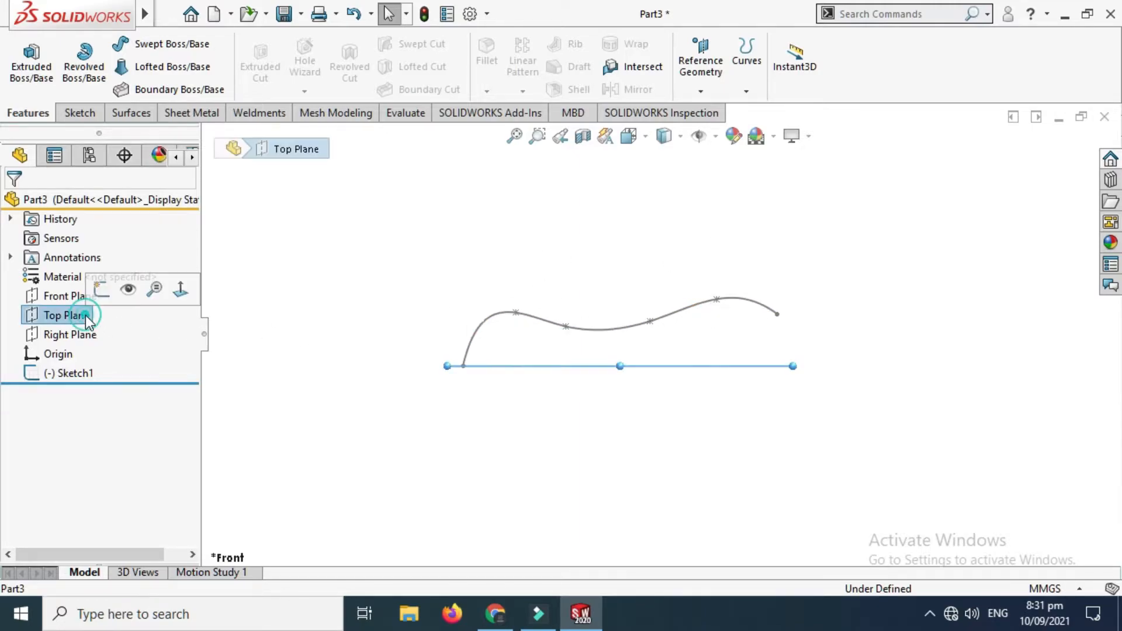
left_click(101, 287)
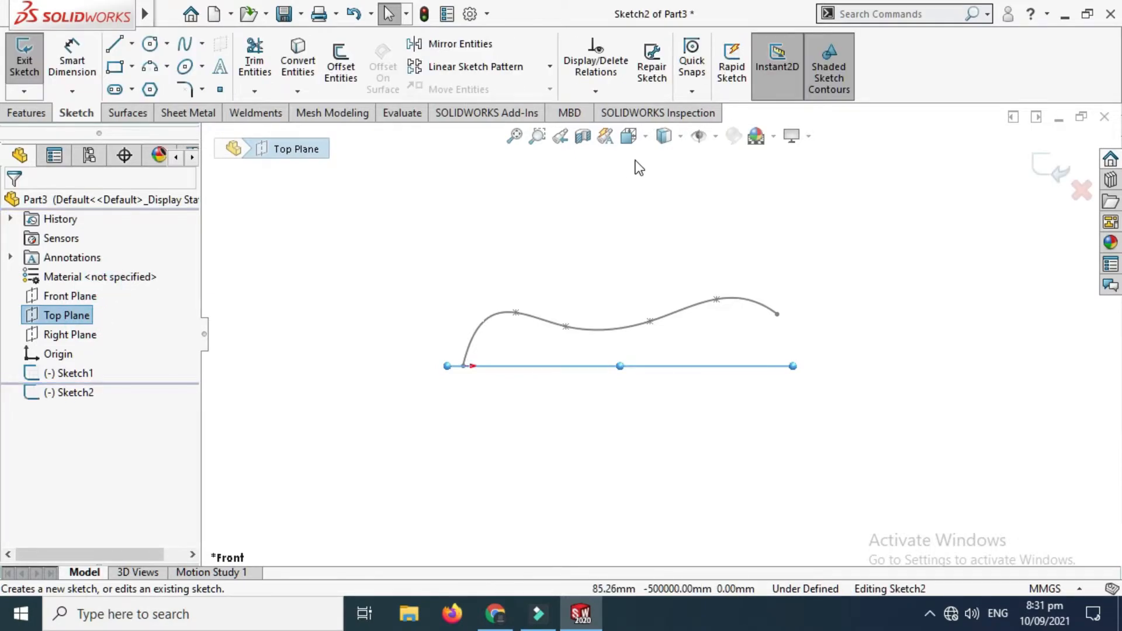
left_click(636, 140)
left_click(733, 235)
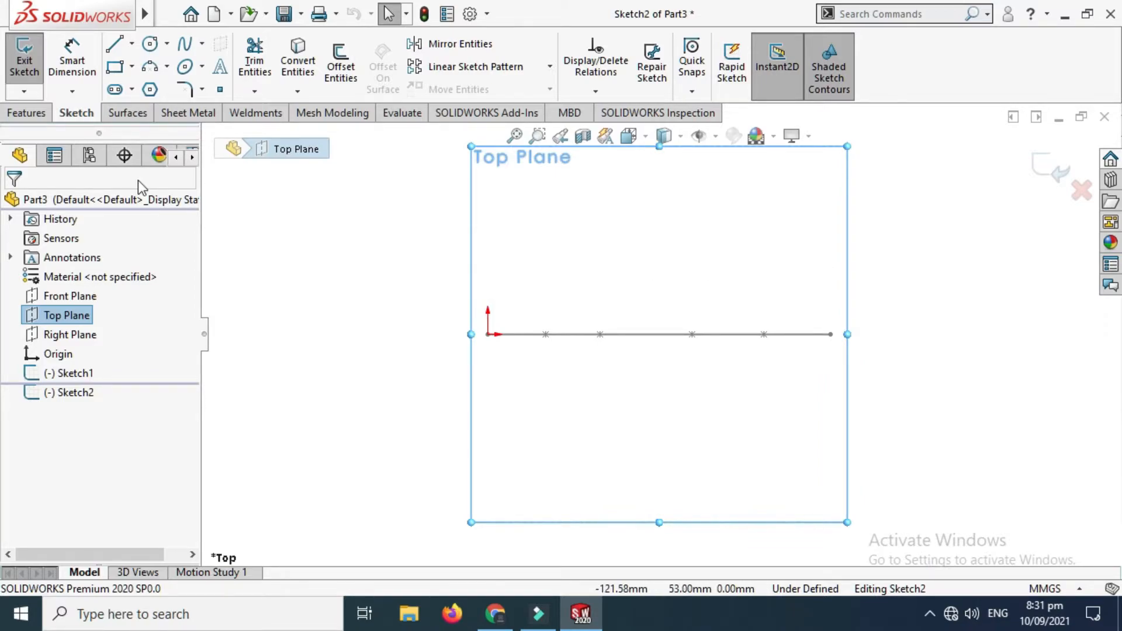
Step: Draw a six-point wavy spline above the first curve, starting over the origin and ending at about X 176, Y 29 mm
left_click(201, 44)
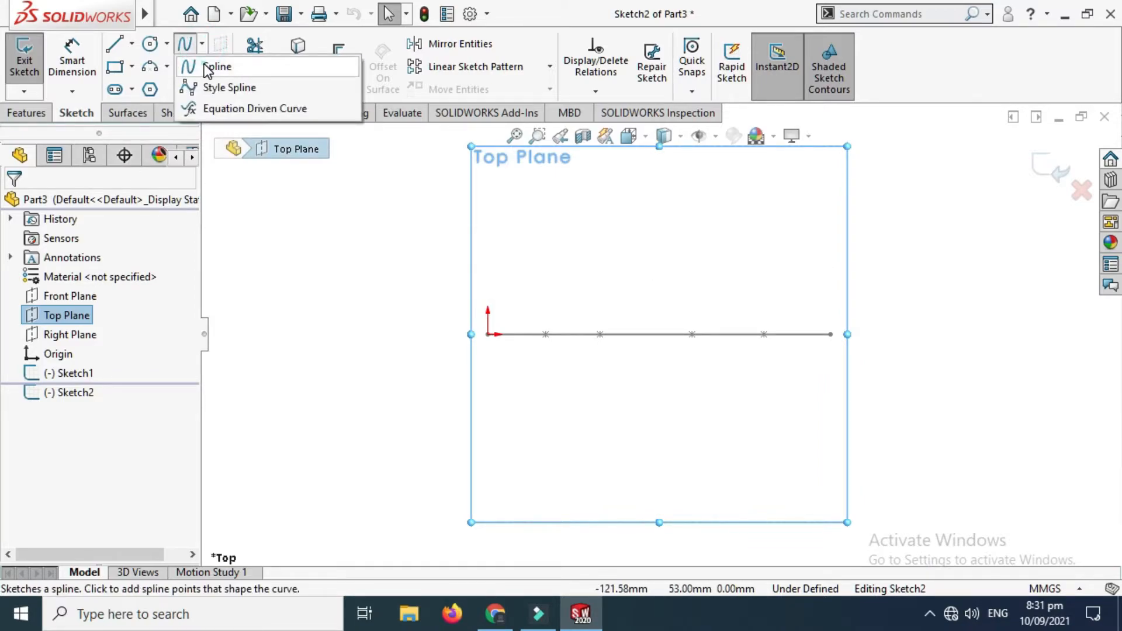
left_click(211, 68)
scroll(754, 242, "down", 1)
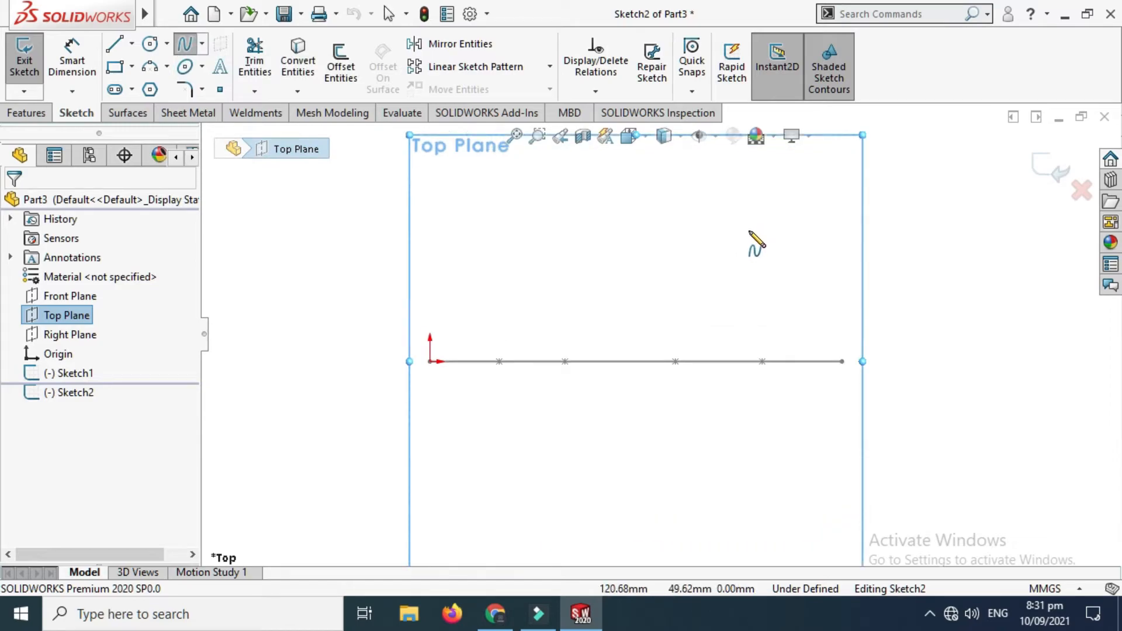
left_click(429, 286)
left_click(520, 251)
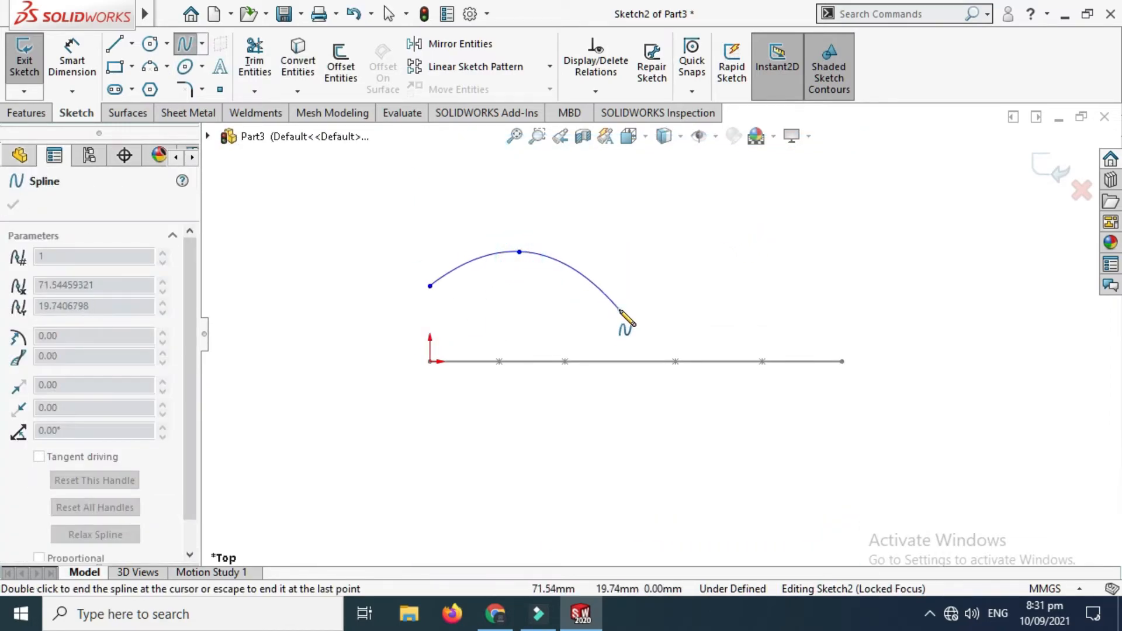
left_click(619, 308)
left_click(677, 205)
left_click(777, 263)
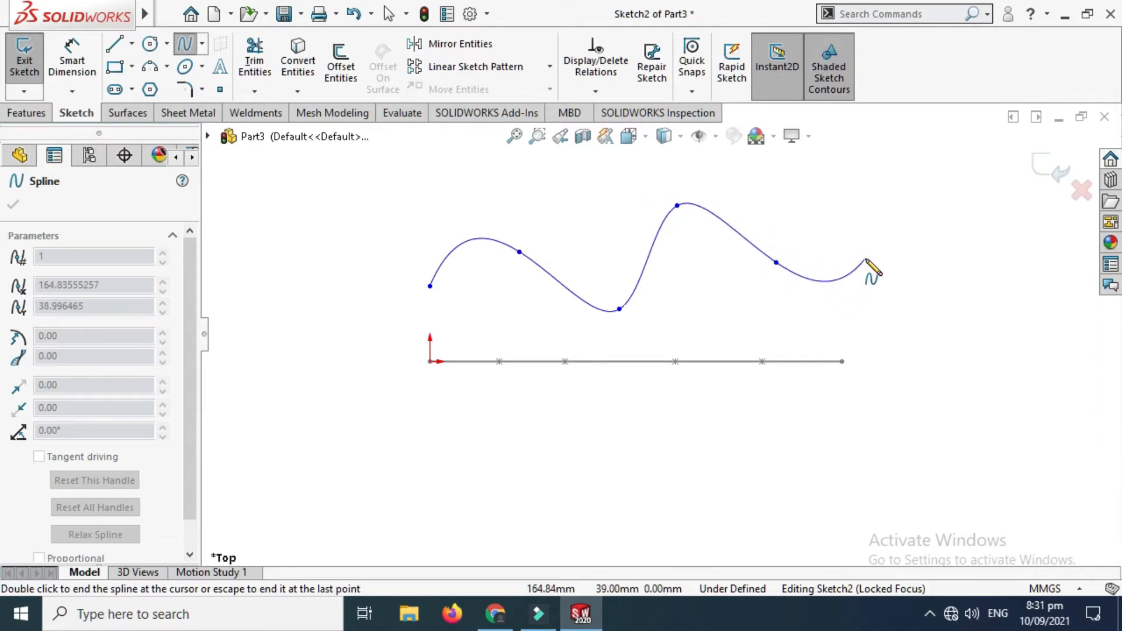
double_click(894, 286)
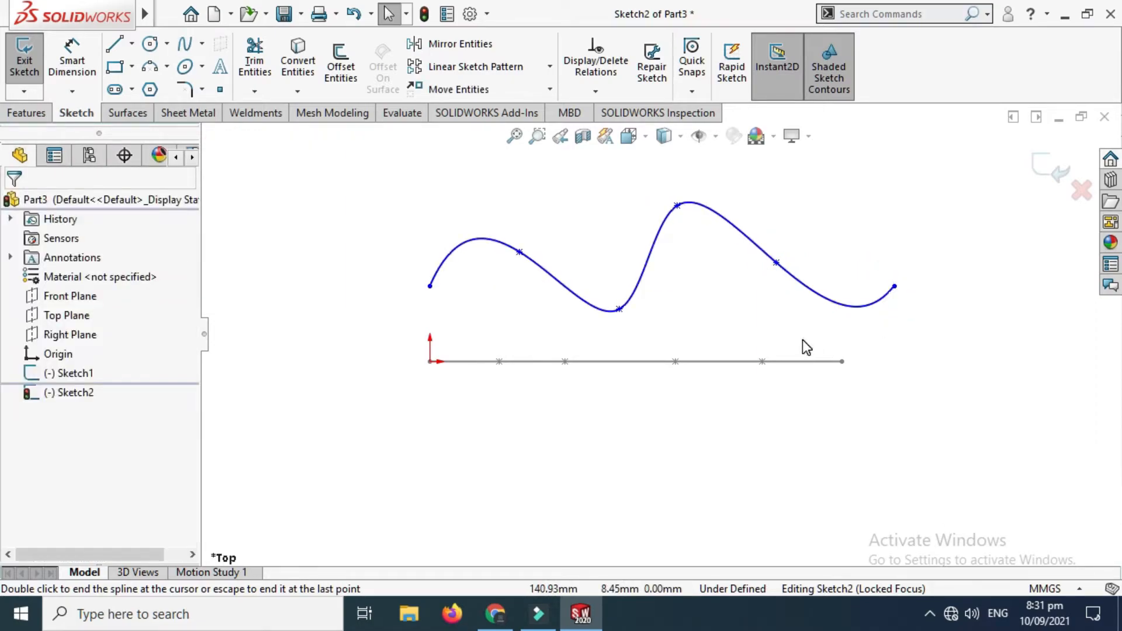
scroll(816, 319, "down", 2)
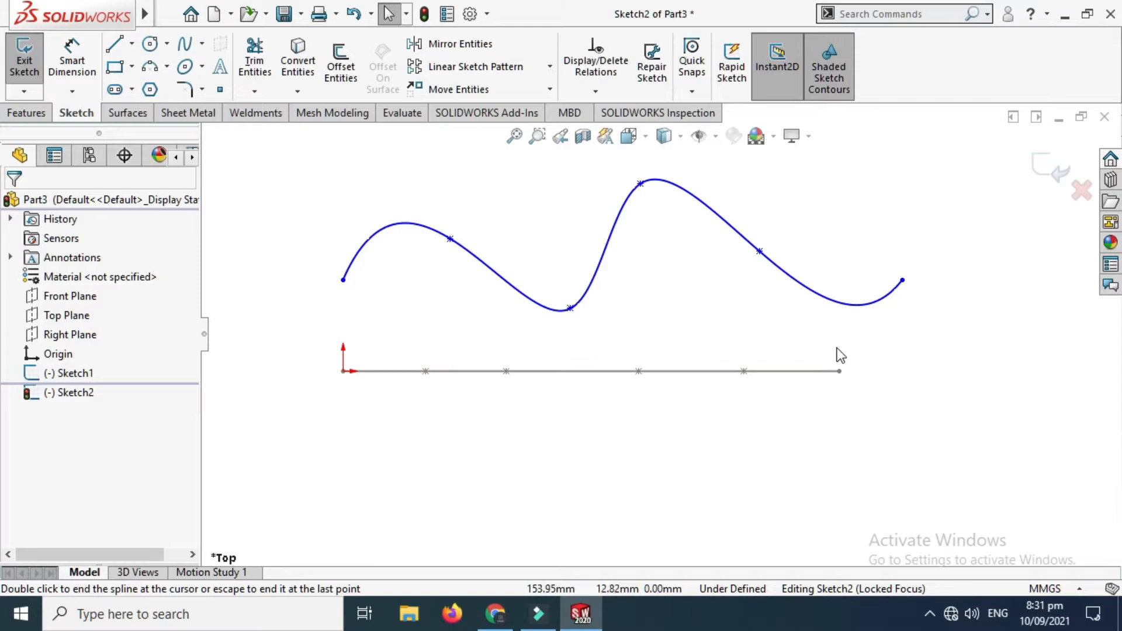
Step: Examine how the two splines sit relative to each other from an angled view and restore the top view
scroll(836, 294, "up", 3)
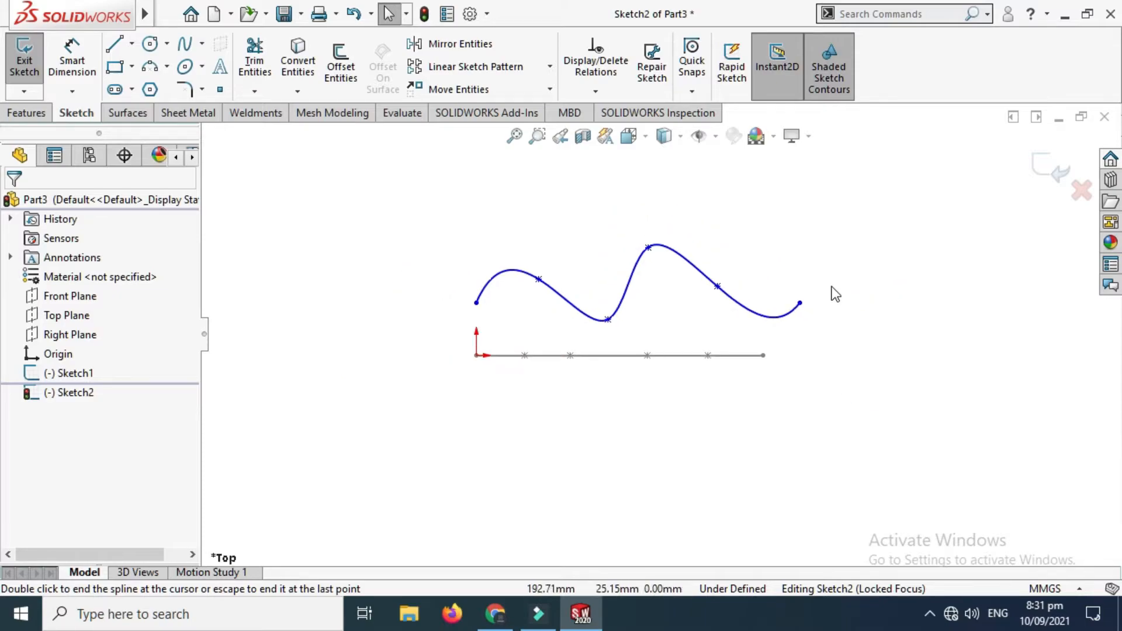
right_click(816, 217)
mouse_move(889, 250)
left_click(757, 312)
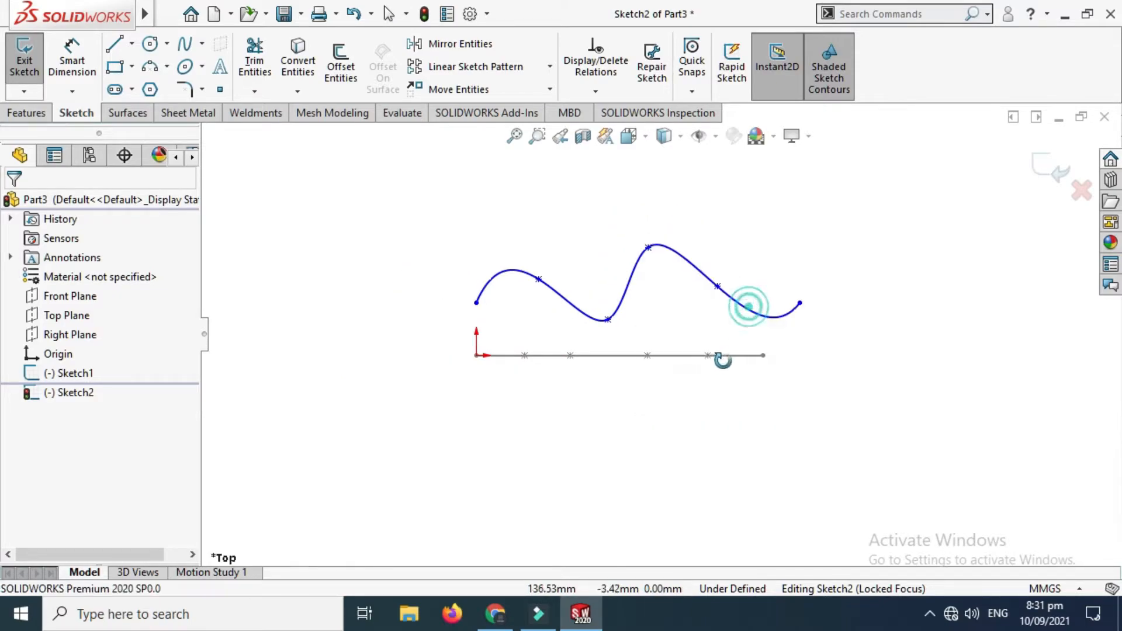
mouse_move(745, 301)
left_mouse_down()
mouse_move(690, 307)
mouse_move(766, 305)
mouse_move(743, 322)
left_mouse_up()
key("Escape")
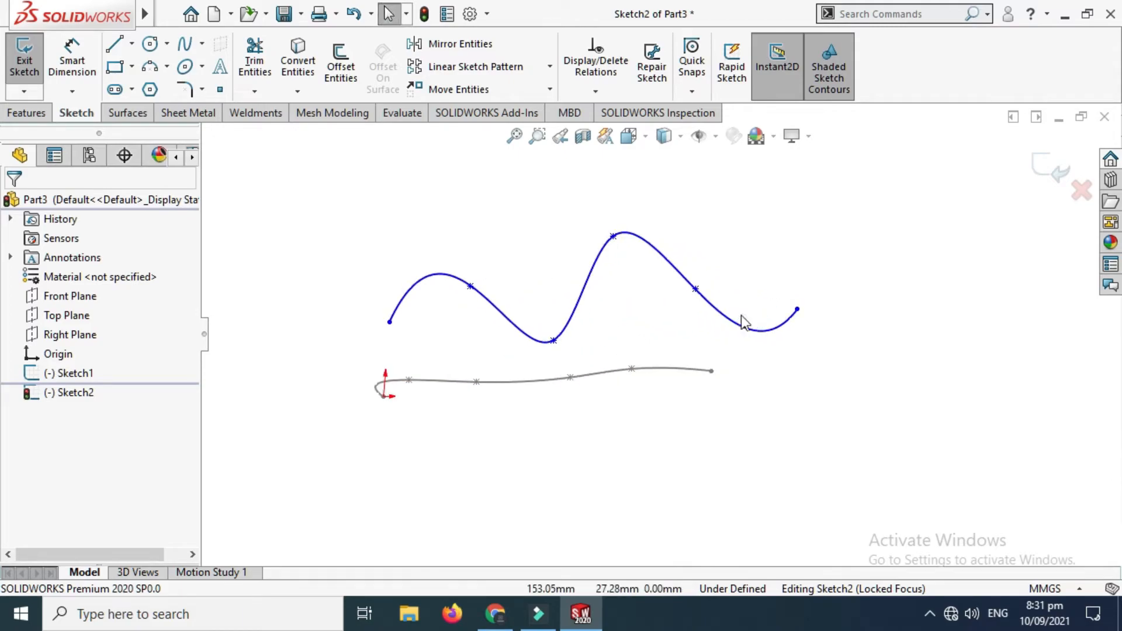
scroll(707, 327, "up", 3)
left_click(629, 139)
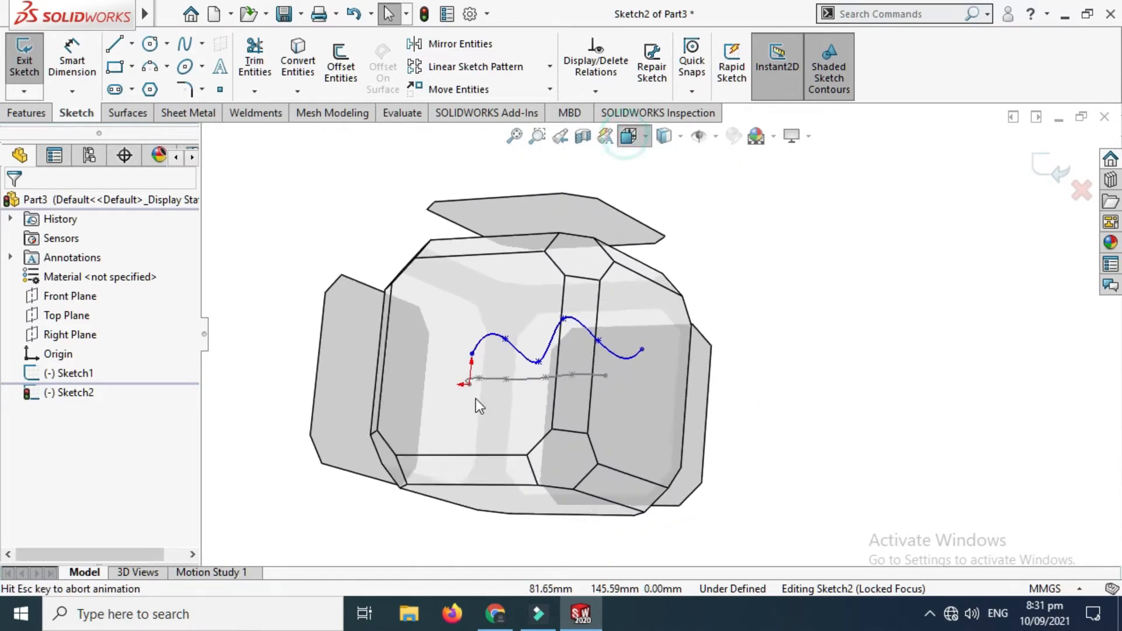
left_click(455, 355)
left_click(905, 345)
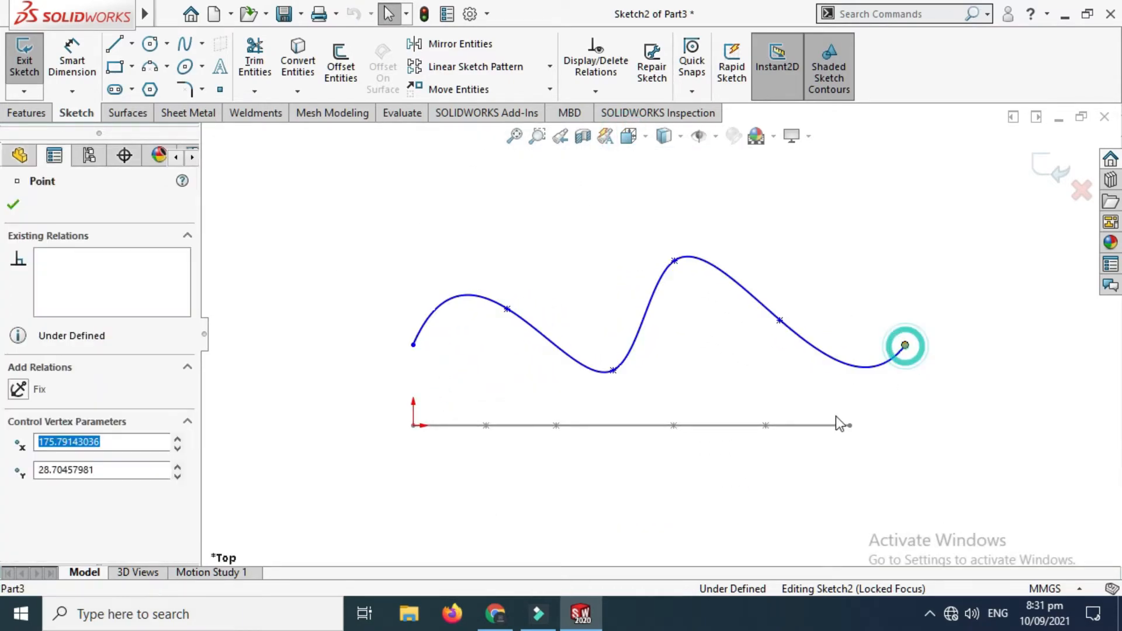
left_click(851, 429, "ctrl")
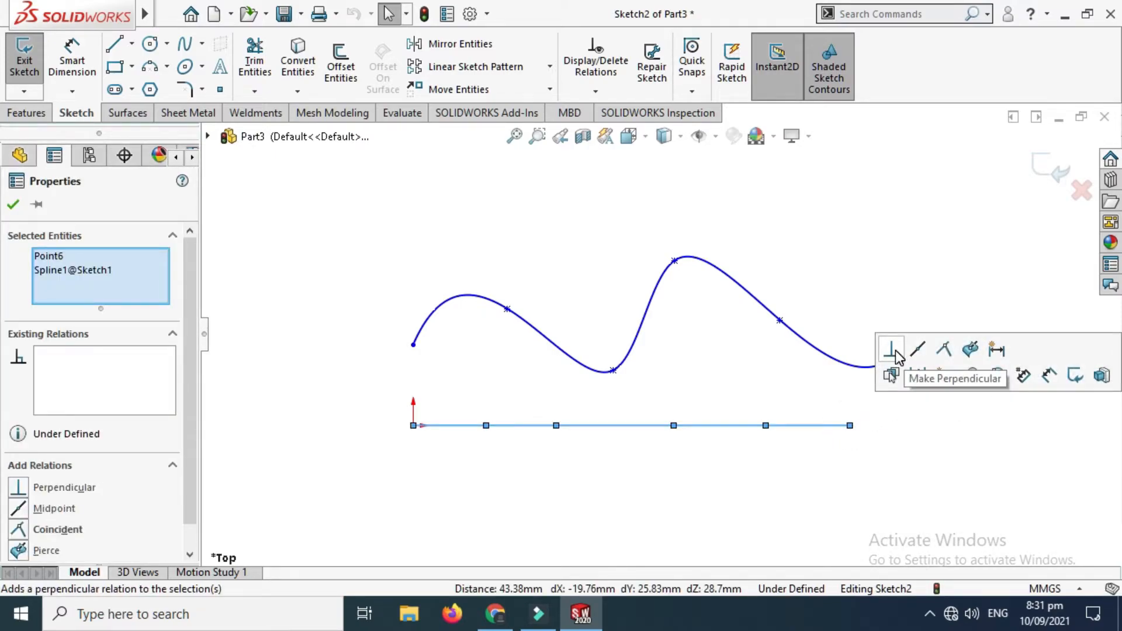
left_click(894, 273)
Step: Add a vertical relation between the right endpoint of the new spline and the right endpoint of the Sketch1 spline
right_click(890, 248)
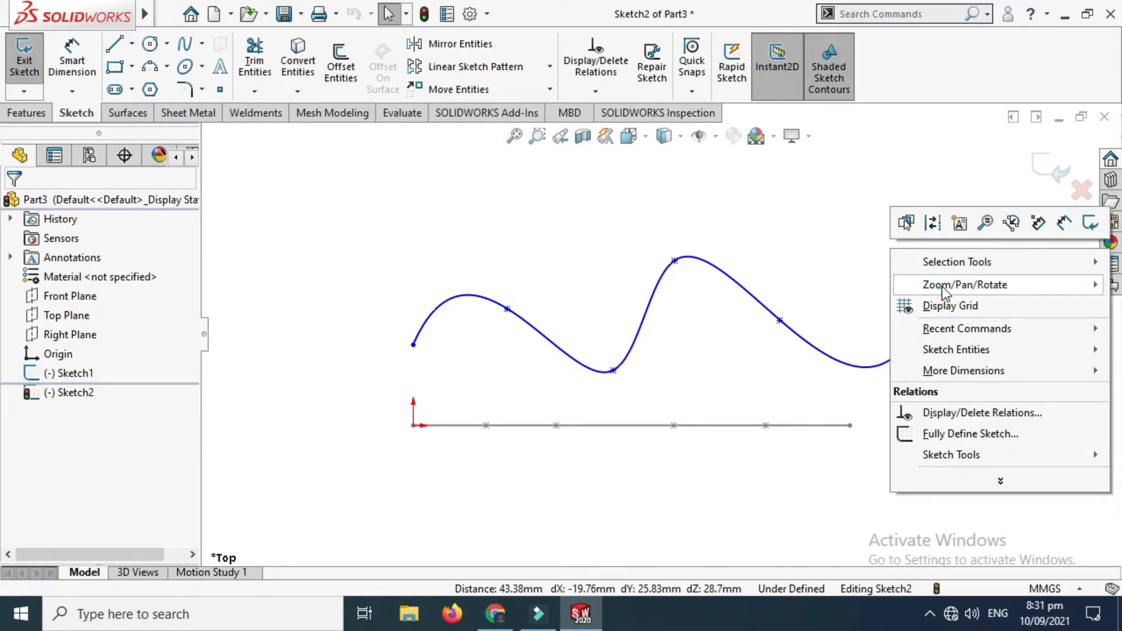
mouse_move(942, 289)
left_click(771, 349)
left_click_drag(814, 351, 839, 464)
key("Escape")
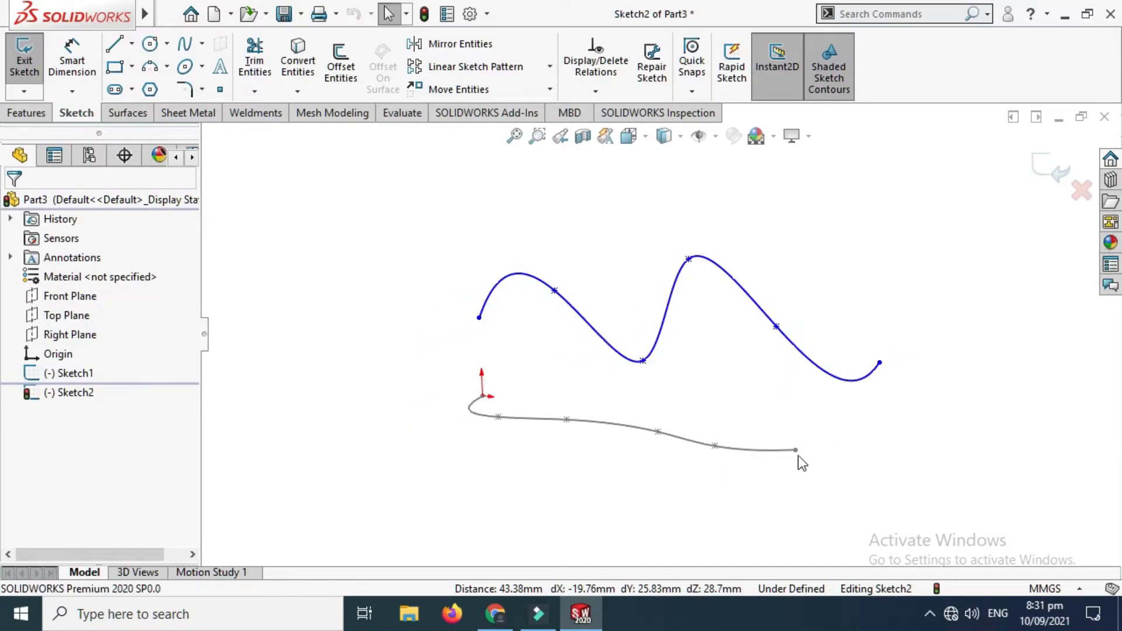
left_click(796, 449)
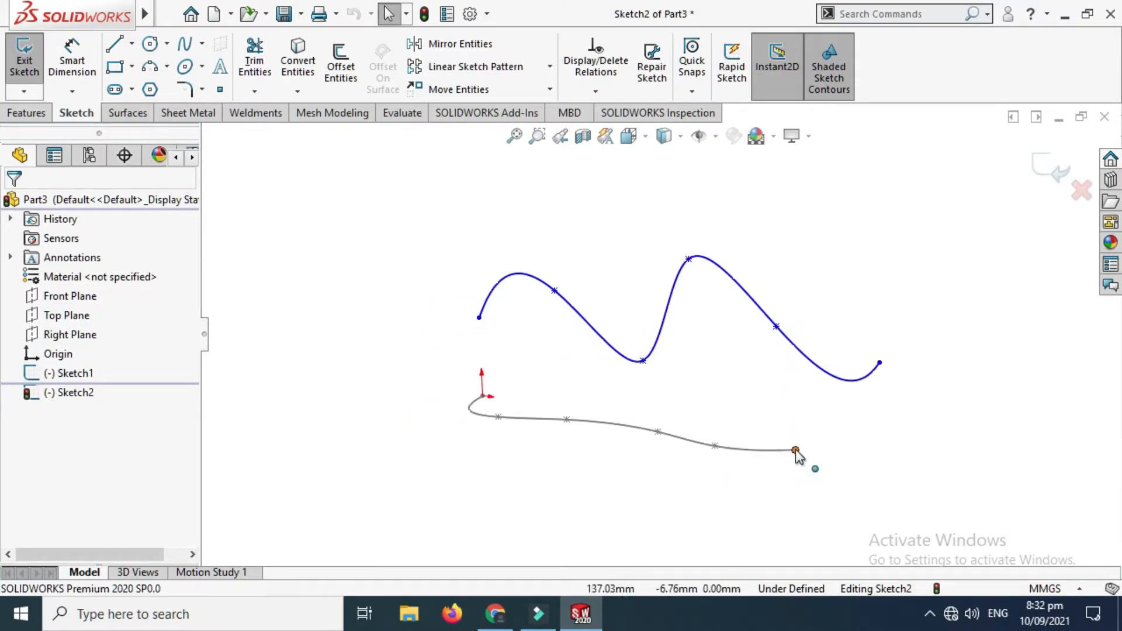
left_click(797, 448)
left_click(796, 449)
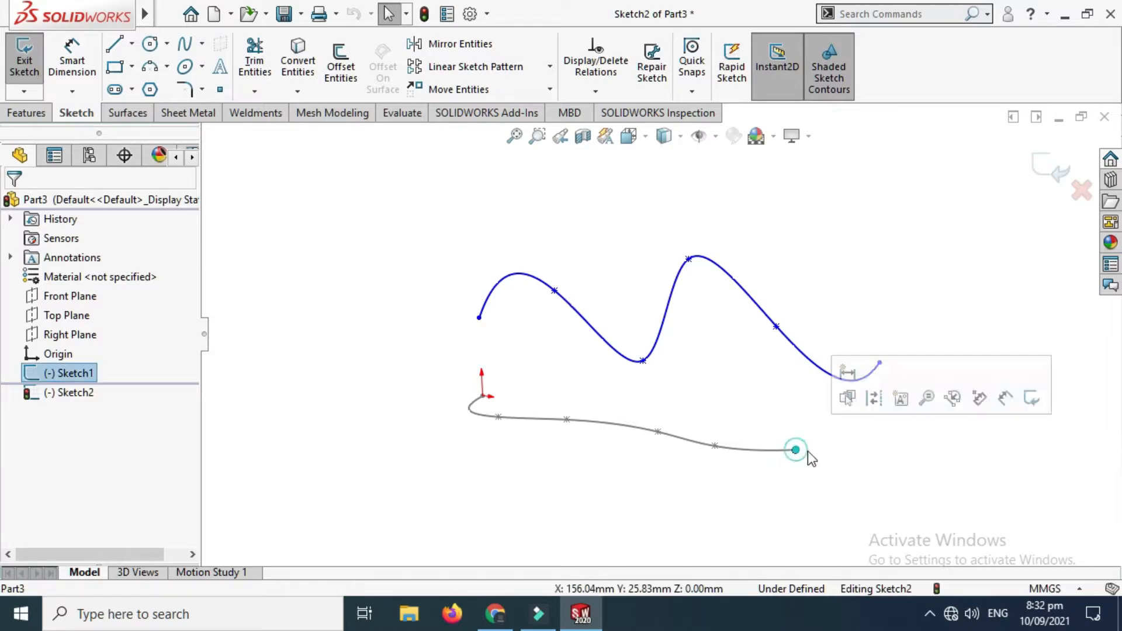
left_click(880, 363, "ctrl")
left_click(939, 283)
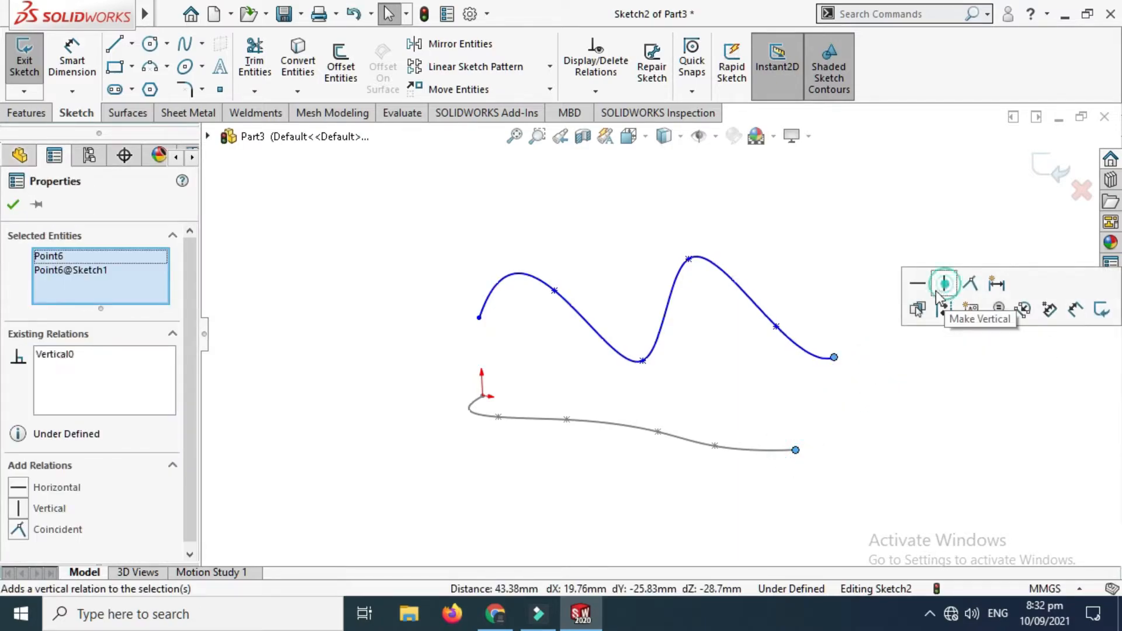
Step: Return to the top view and add a vertical relation between the new spline's left endpoint and the origin
key("f")
left_click(628, 136)
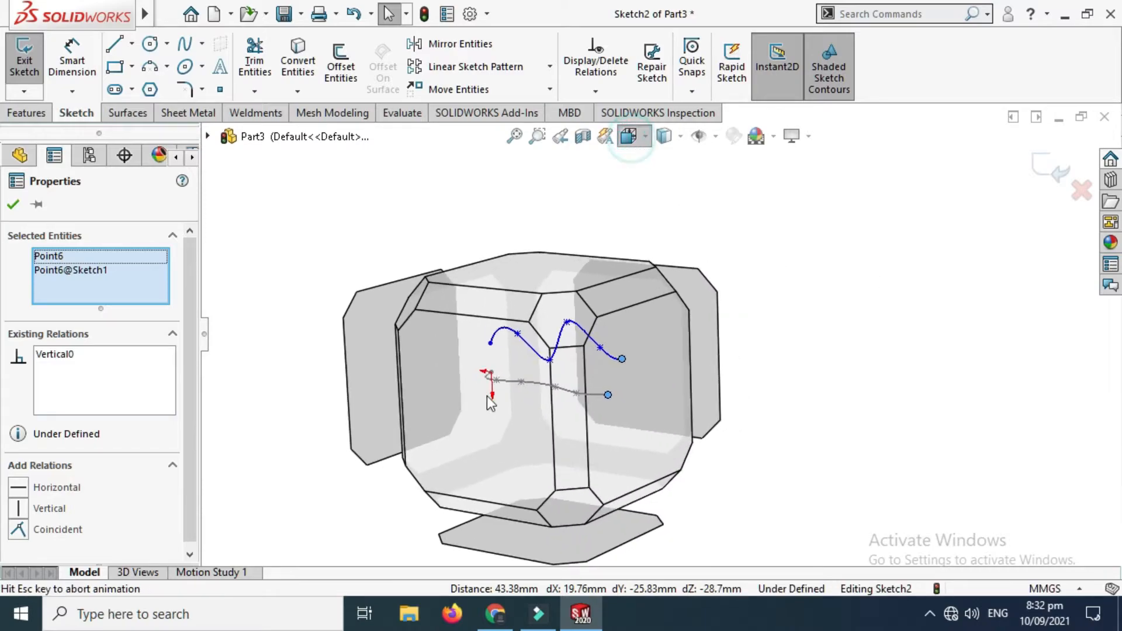
left_click(486, 395)
left_click(483, 387)
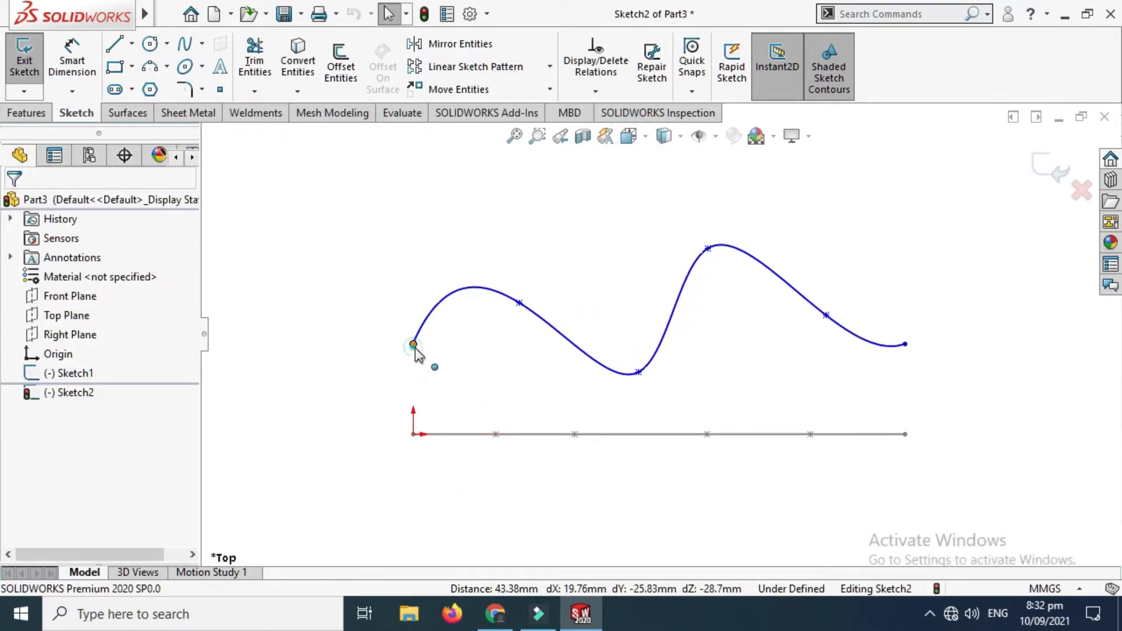
left_click(414, 345)
left_click(414, 435, "ctrl")
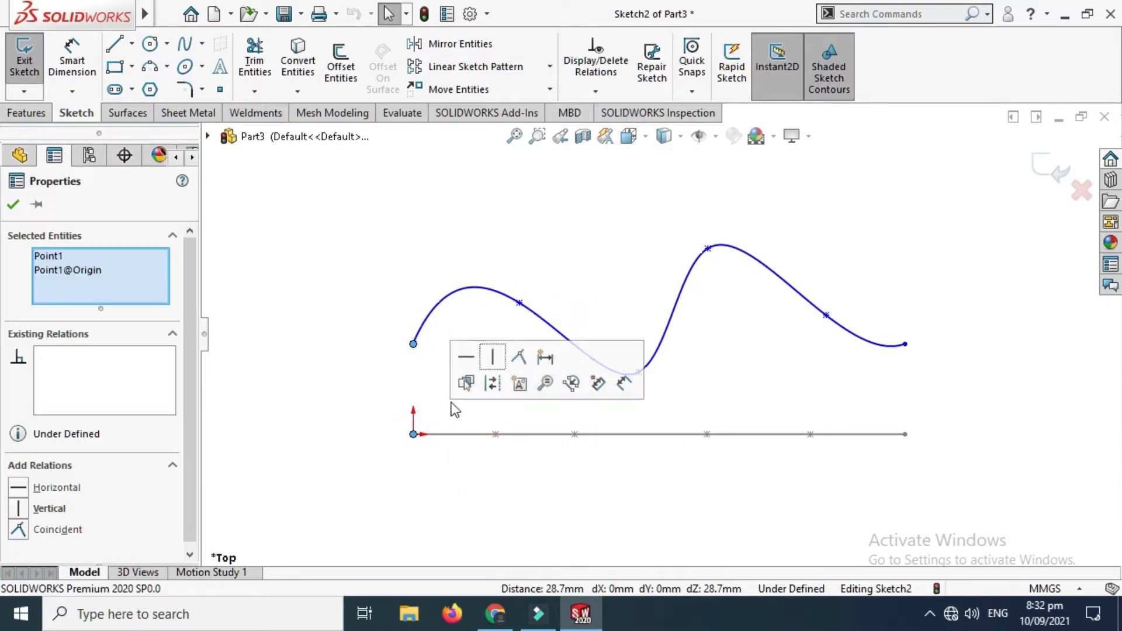
left_click(497, 356)
left_click(11, 210)
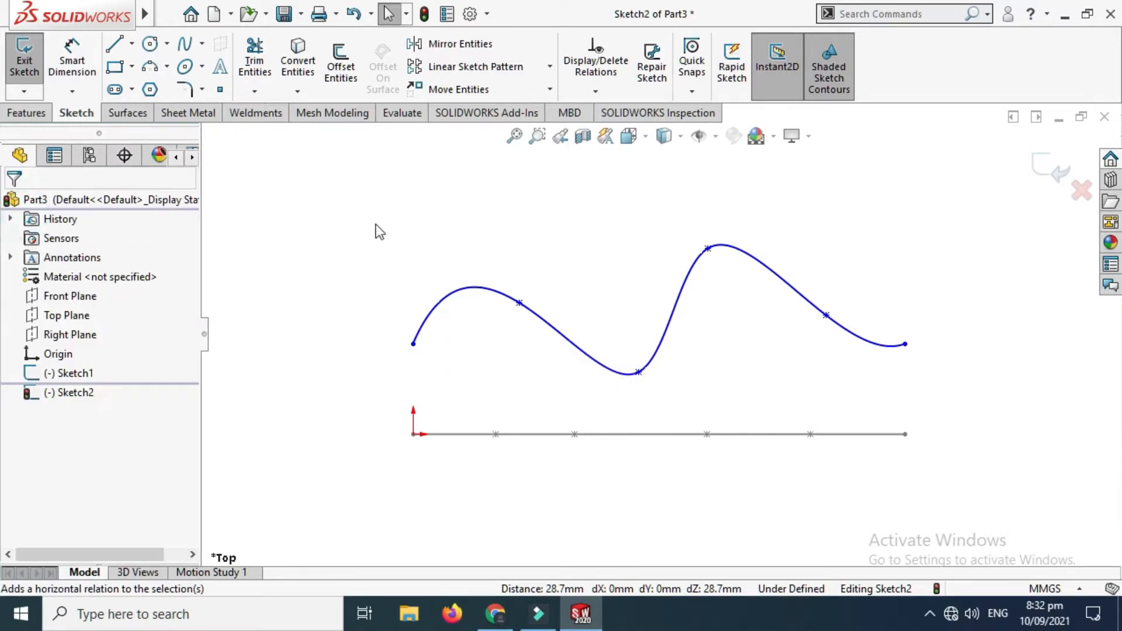
Step: Smooth the Top Plane spline by raising its third point at the valley and its fifth point near the right end
scroll(375, 221, "up", 2)
right_click(467, 166)
left_click(432, 233)
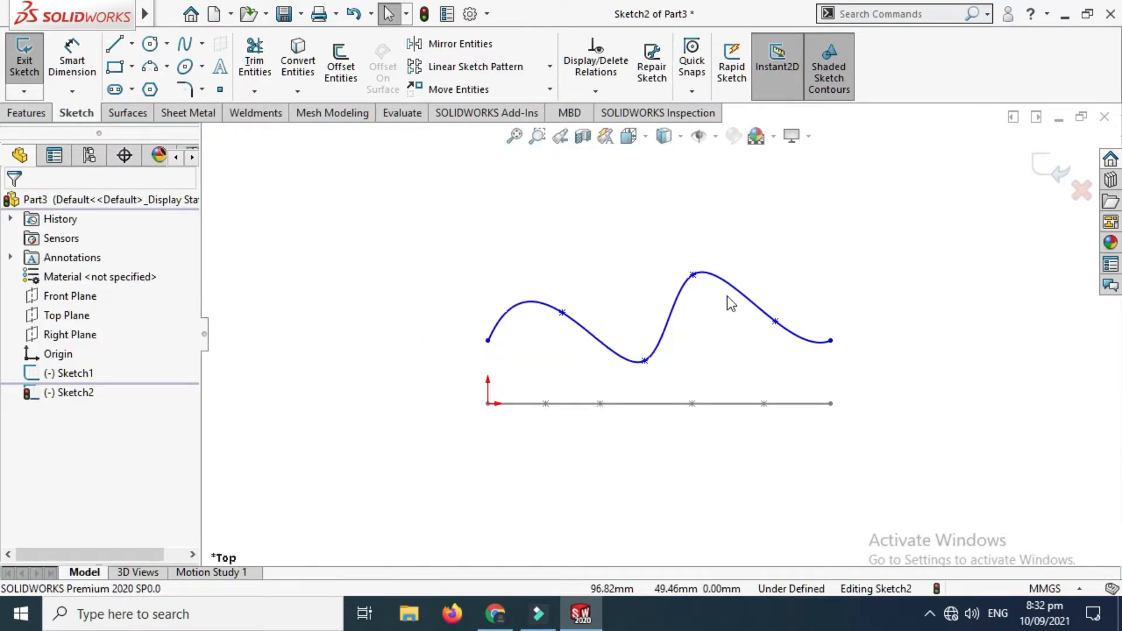
scroll(727, 295, "down", 1)
left_click_drag(623, 380, 601, 337)
left_click(783, 329)
left_click_drag(776, 318, 776, 298)
left_click(435, 211)
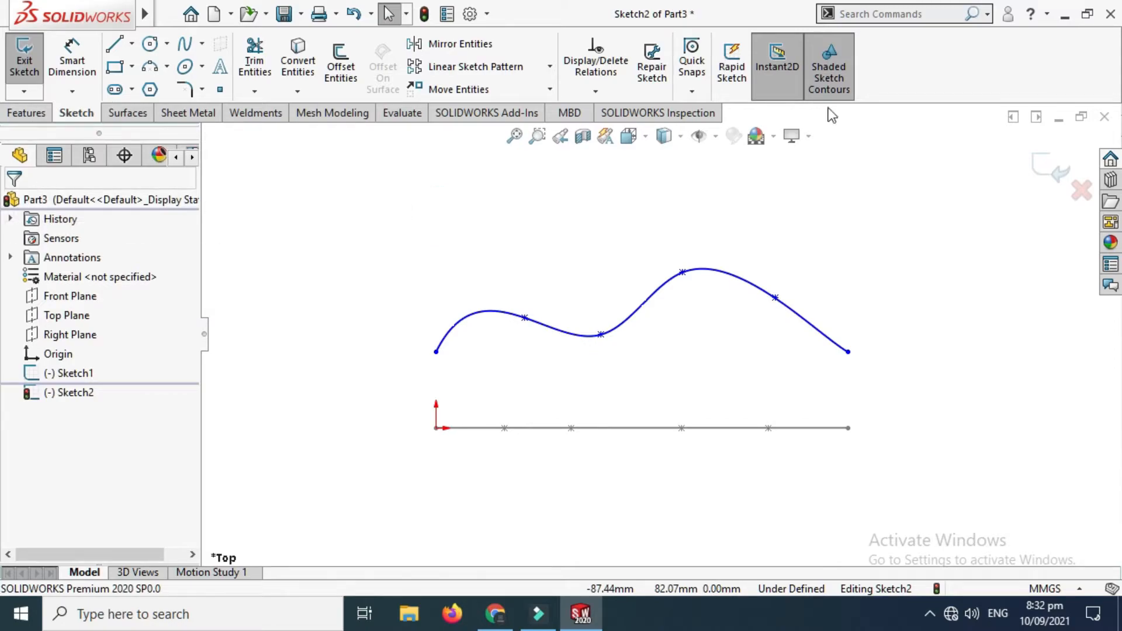
Step: Close the sketch and create a projected curve from Sketch2 and Sketch1 with the Sketch on sketch projection type
left_click(1047, 168)
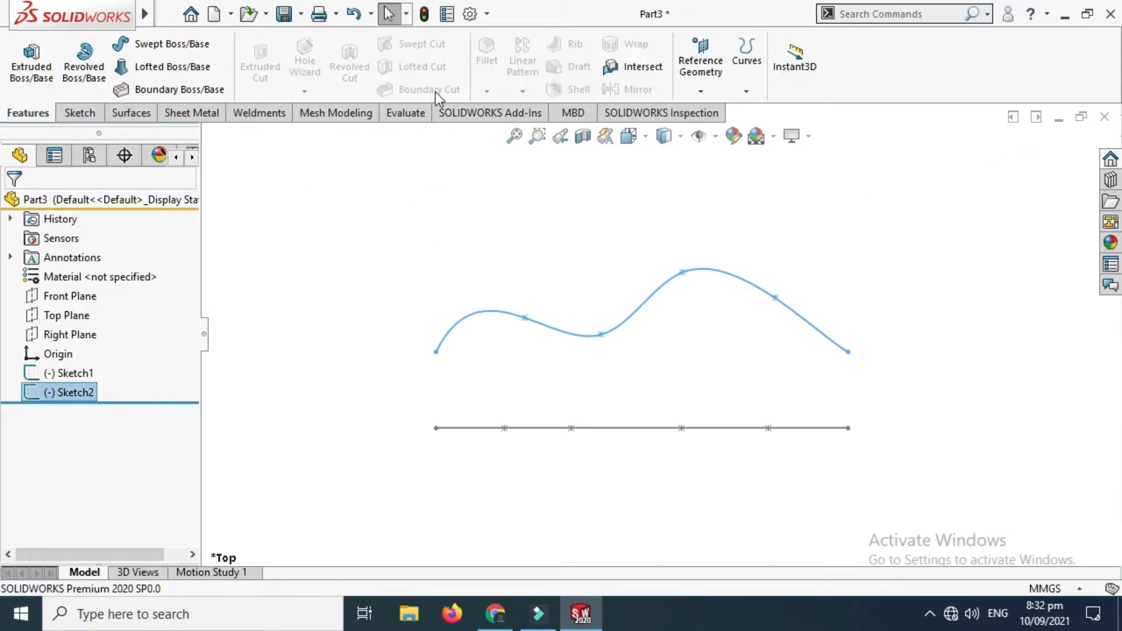
left_click(746, 88)
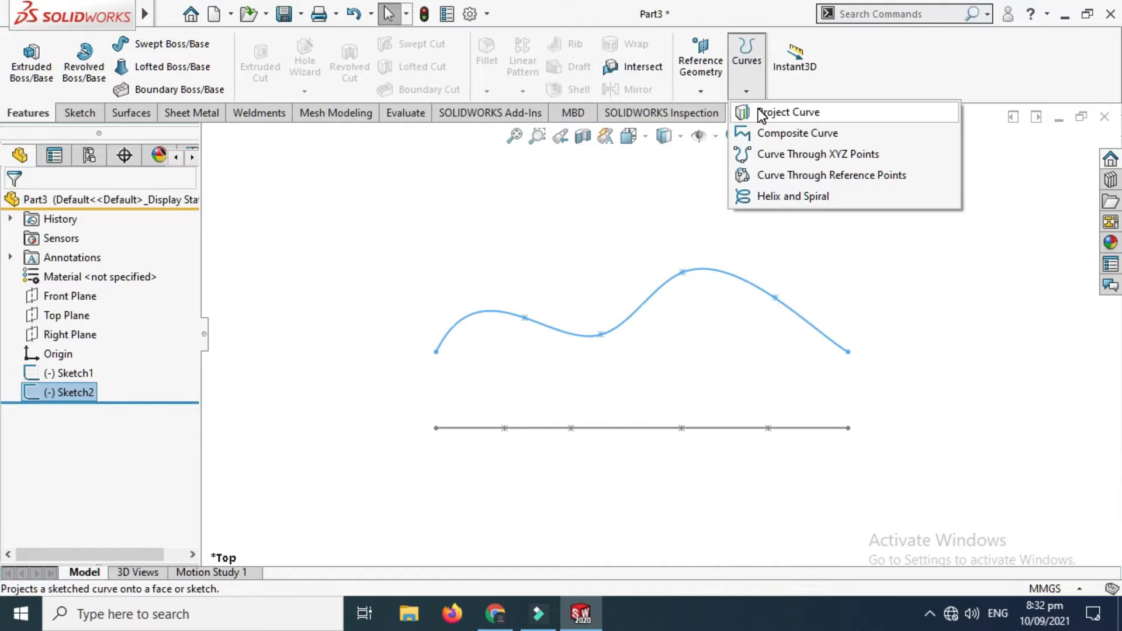
left_click(760, 111)
scroll(601, 244, "up", 3)
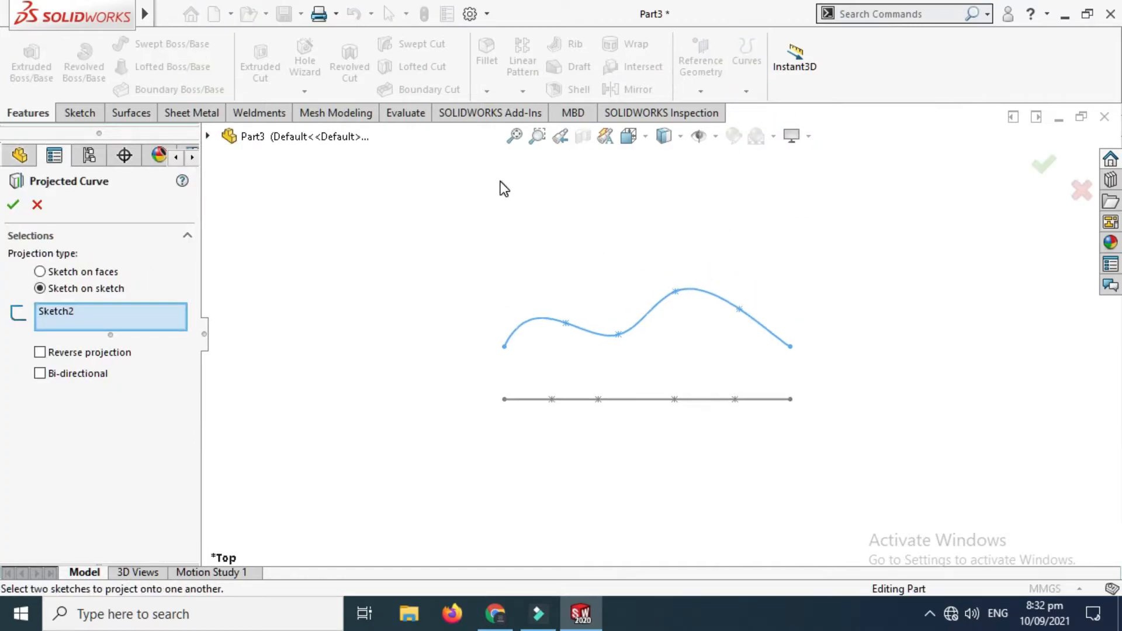
right_click(446, 216)
mouse_move(553, 307)
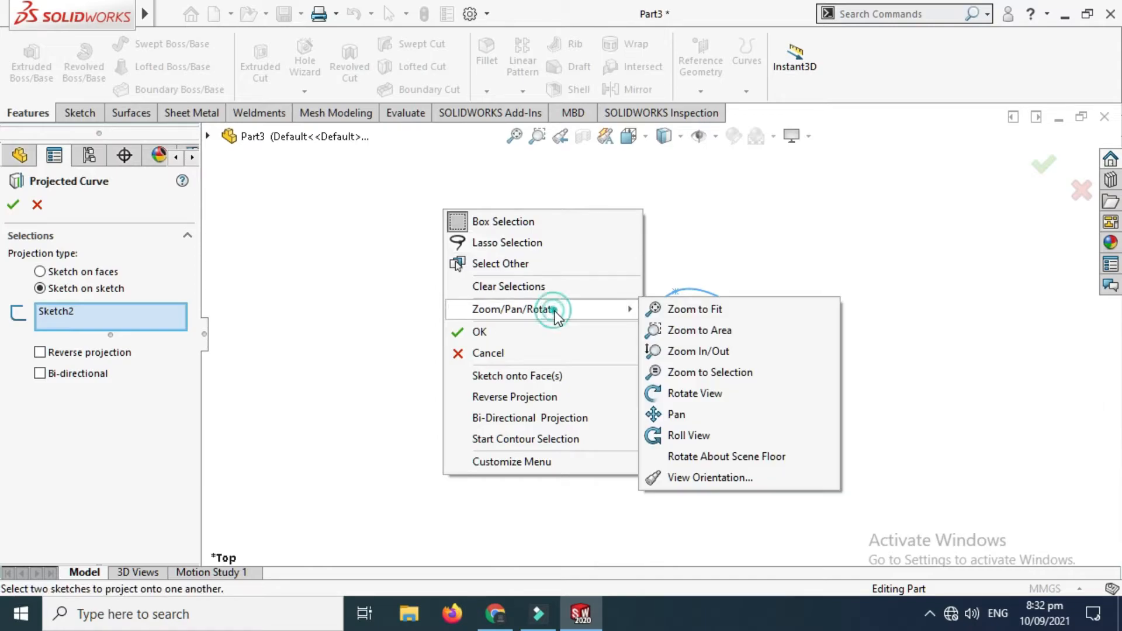
left_click(735, 400)
mouse_move(689, 371)
left_mouse_down()
mouse_move(634, 356)
mouse_move(639, 343)
mouse_move(642, 360)
left_mouse_up()
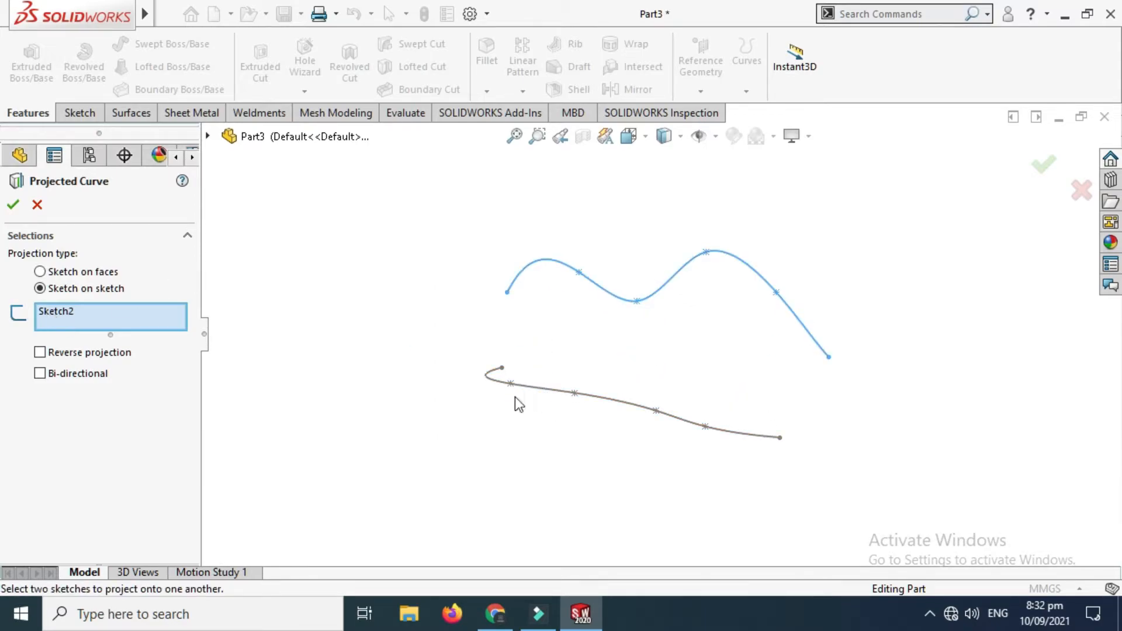
left_click(545, 390)
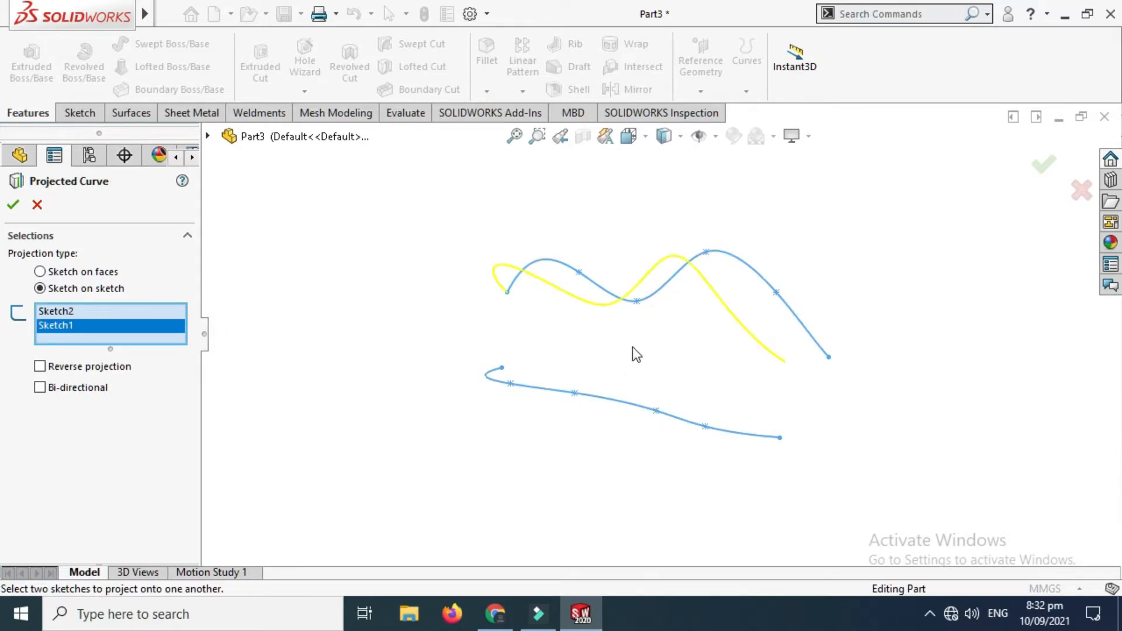
middle_click_drag(633, 346, 707, 334)
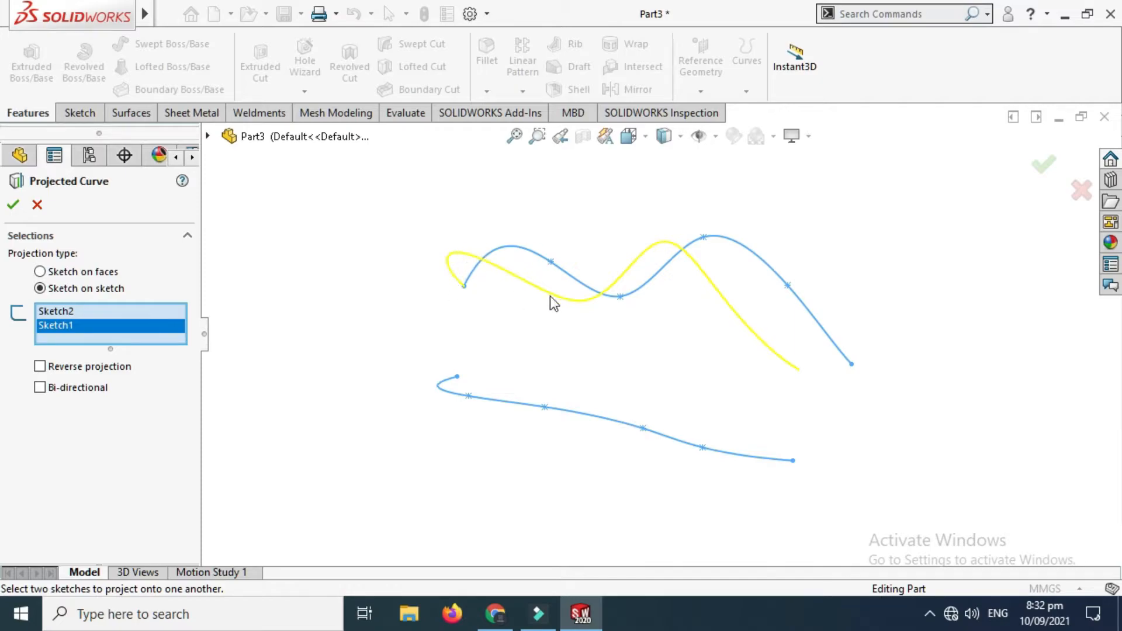
left_click(19, 203)
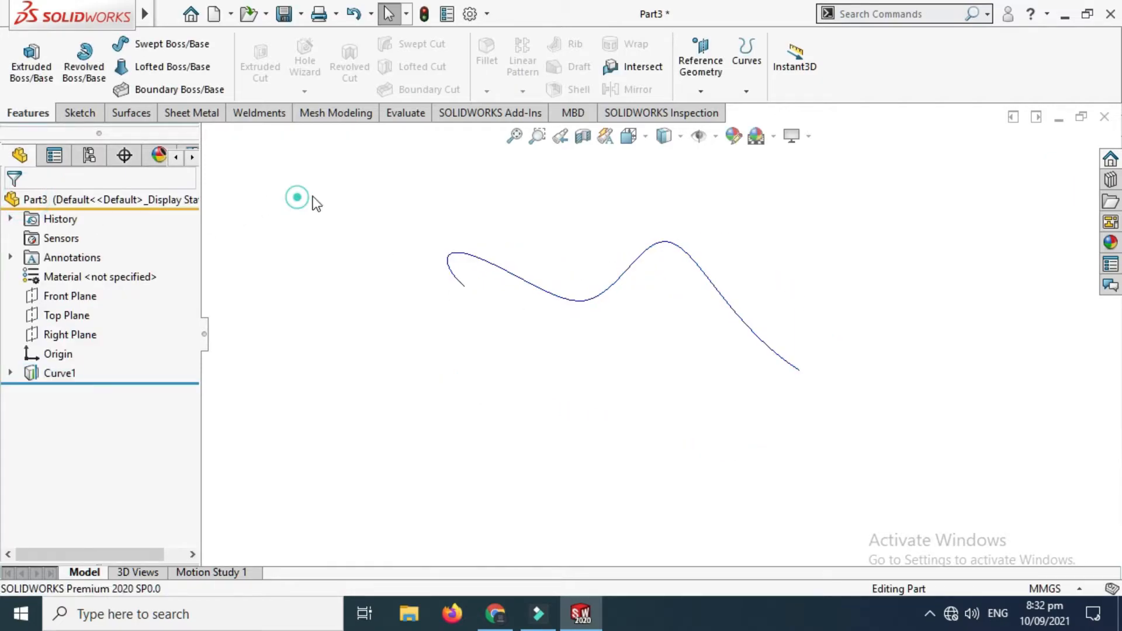
Step: Examine the shape of the projected curve from an angled view
right_click(456, 173)
left_click(514, 250)
left_click_drag(626, 251, 610, 338)
scroll(671, 272, "down", 1)
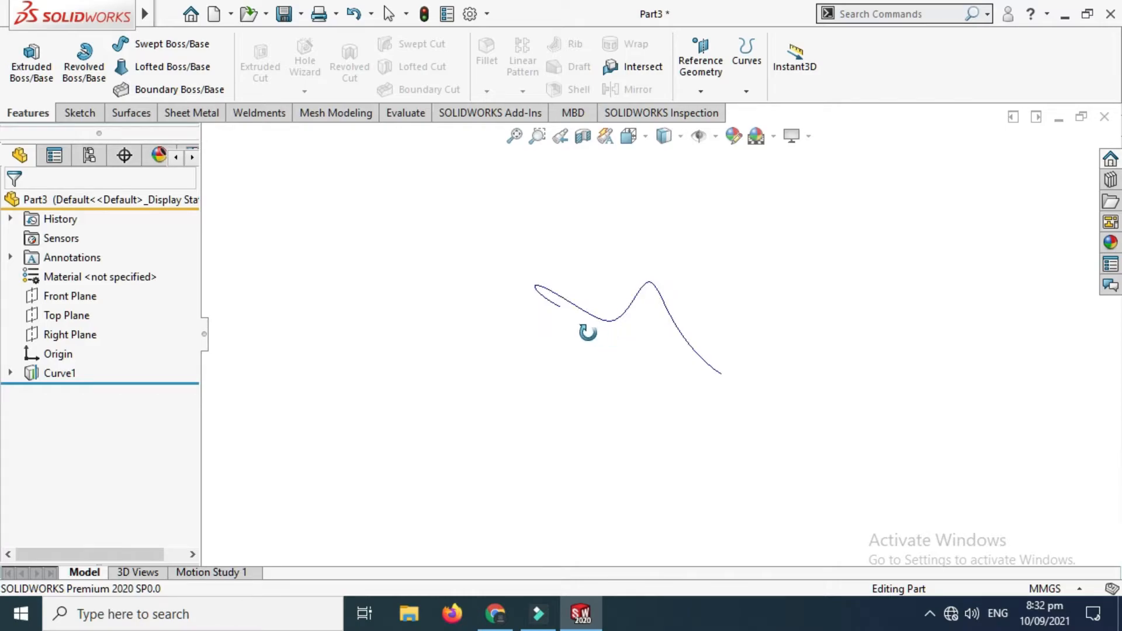
left_click(88, 115)
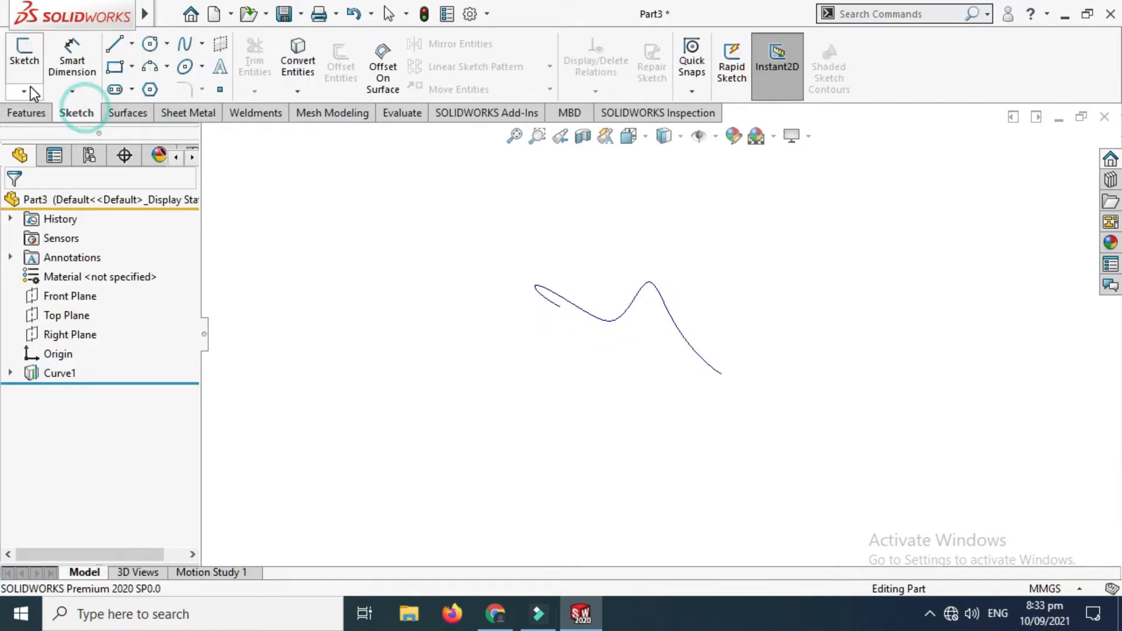
left_click(24, 91)
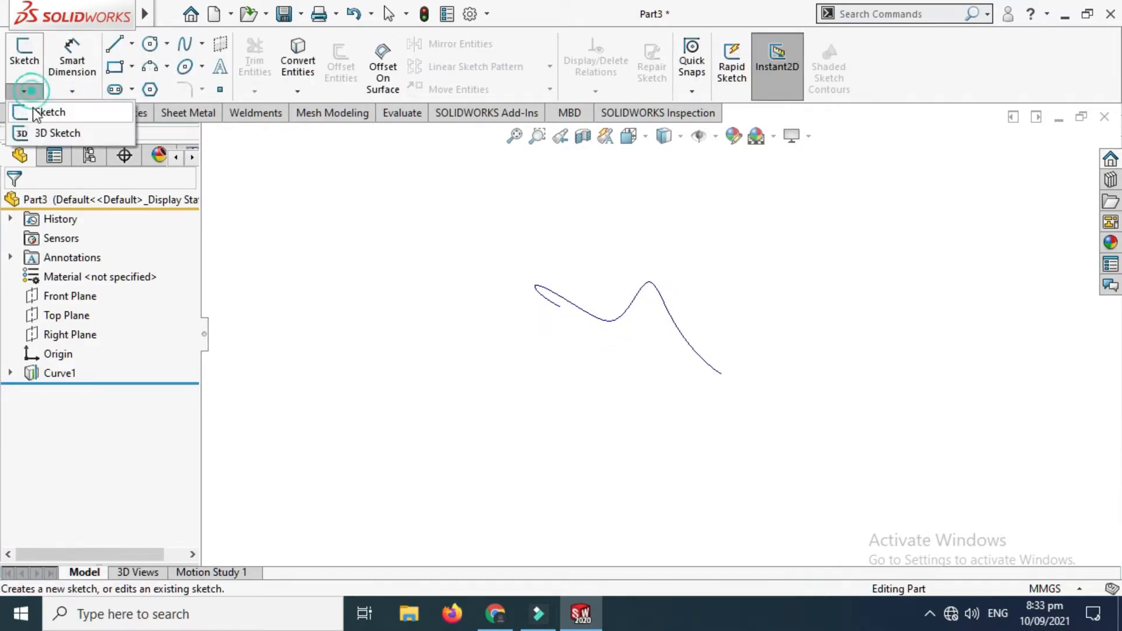
left_click(73, 138)
Step: Show the source sketches Sketch1 and Sketch2 beneath Curve1
scroll(622, 291, "down", 1)
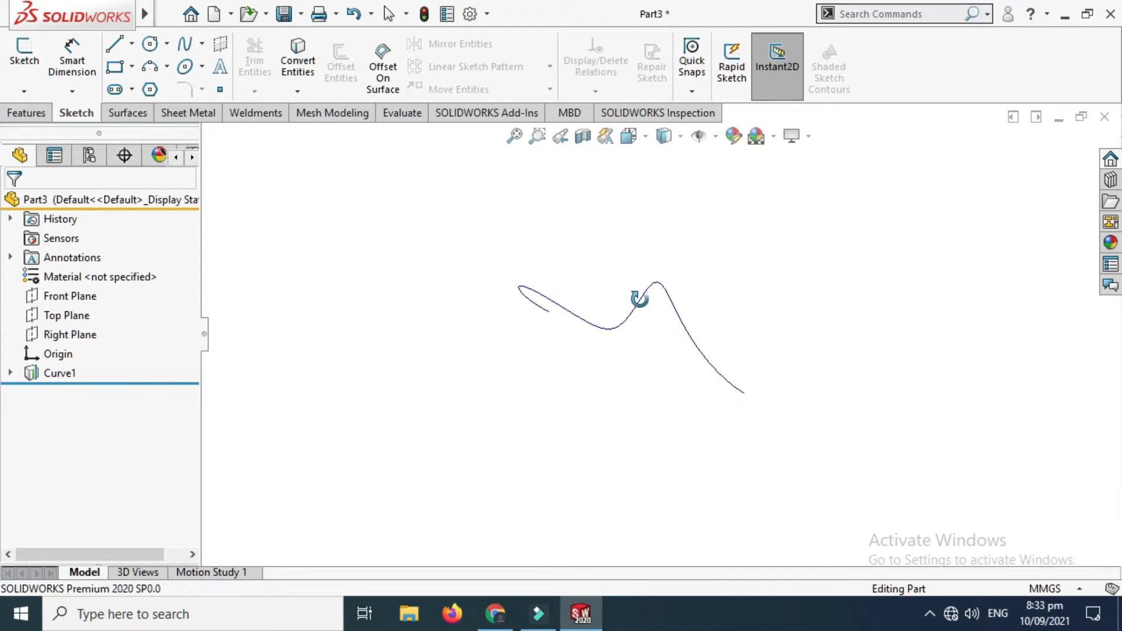
mouse_move(637, 298)
left_mouse_down()
mouse_move(619, 265)
mouse_move(604, 293)
mouse_move(658, 304)
left_mouse_up()
middle_click_drag(658, 303, 438, 257)
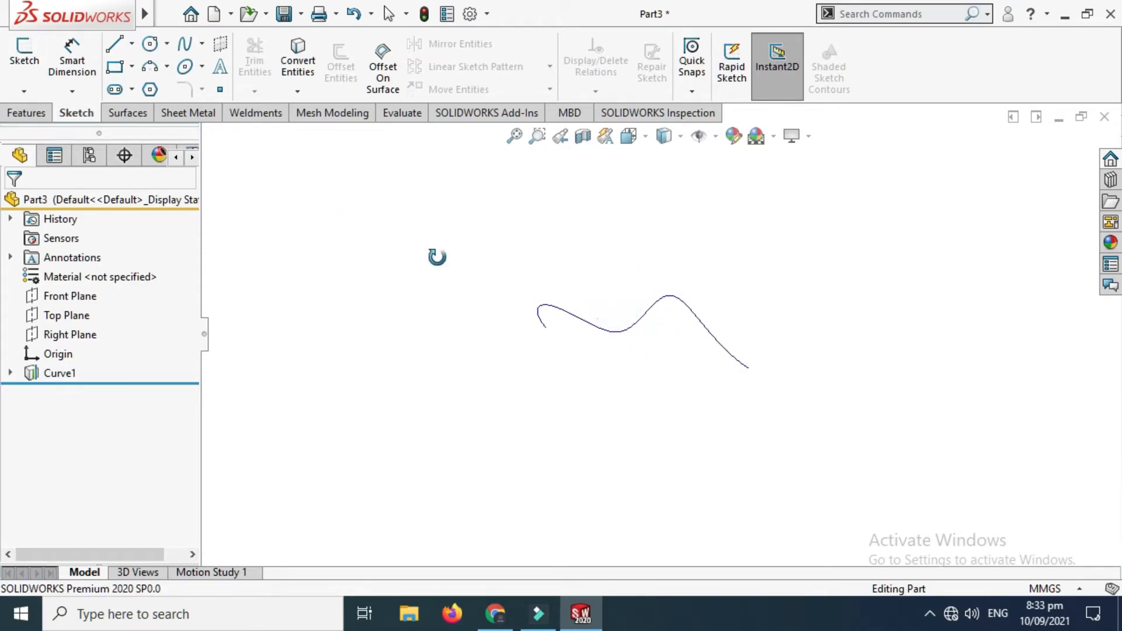
left_click(10, 373)
left_click(88, 392)
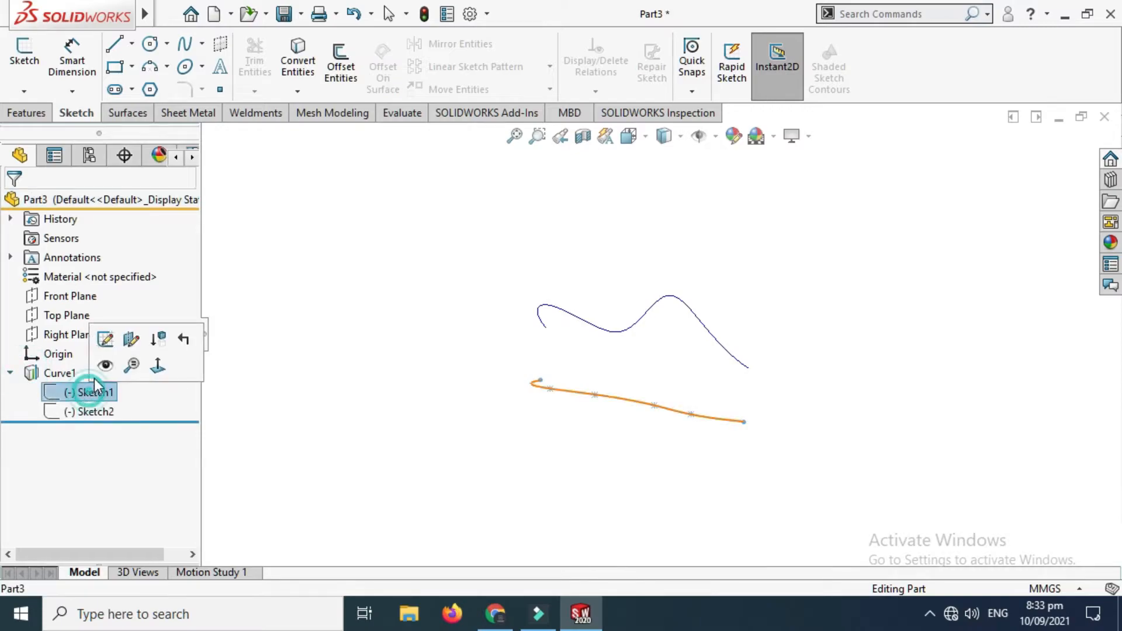
left_click(97, 367)
left_click(96, 413)
left_click(106, 386)
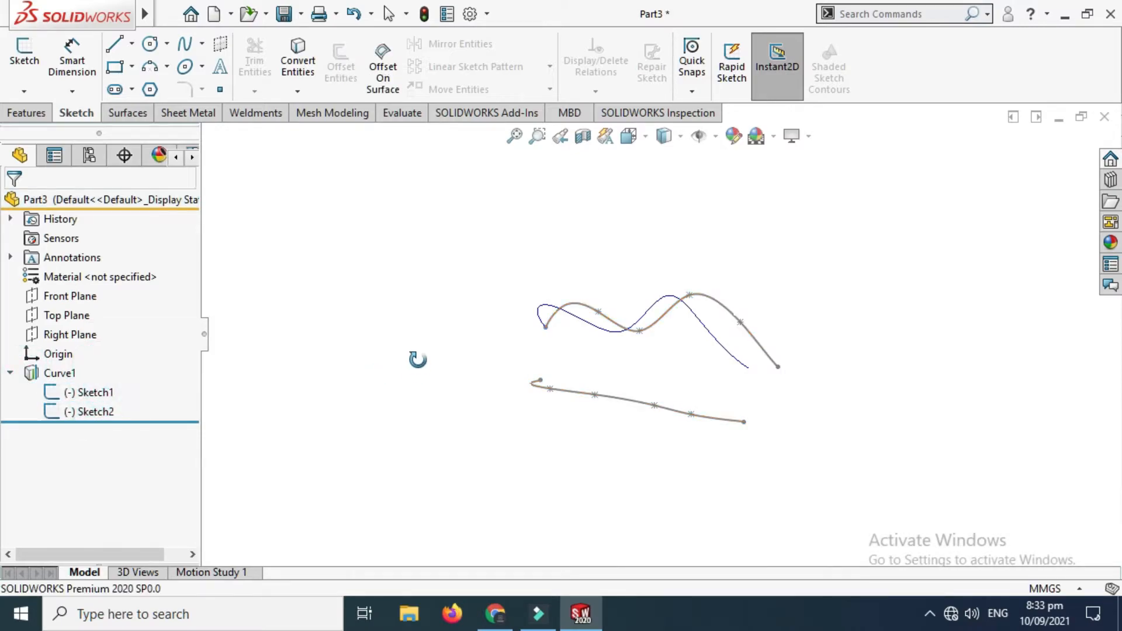
Step: Compare the projected curve with its two source sketches from several angled views and the top view
middle_click_drag(629, 349, 654, 358)
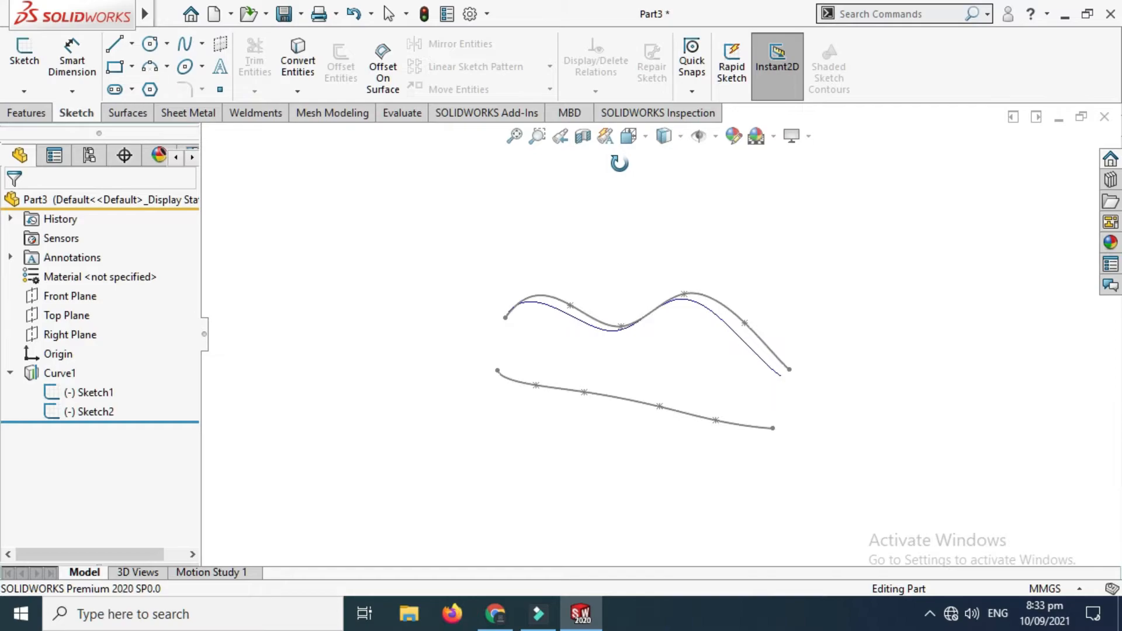
mouse_move(609, 421)
middle_mouse_down()
mouse_move(626, 361)
mouse_move(625, 432)
mouse_move(627, 363)
mouse_move(383, 324)
middle_mouse_up()
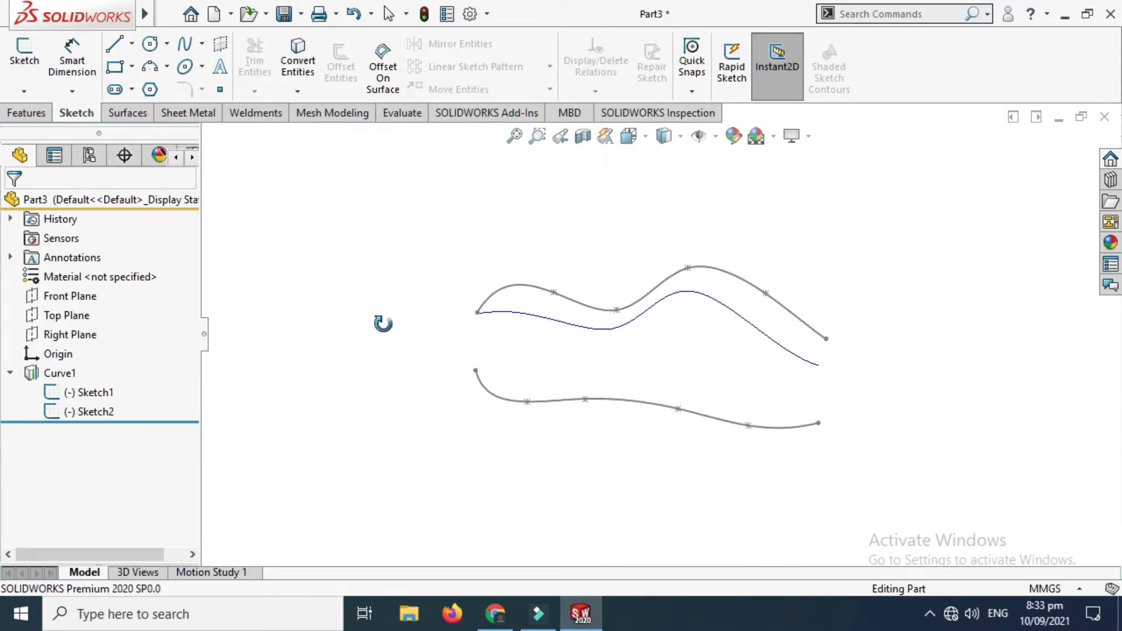
left_click(637, 136)
left_click(497, 438)
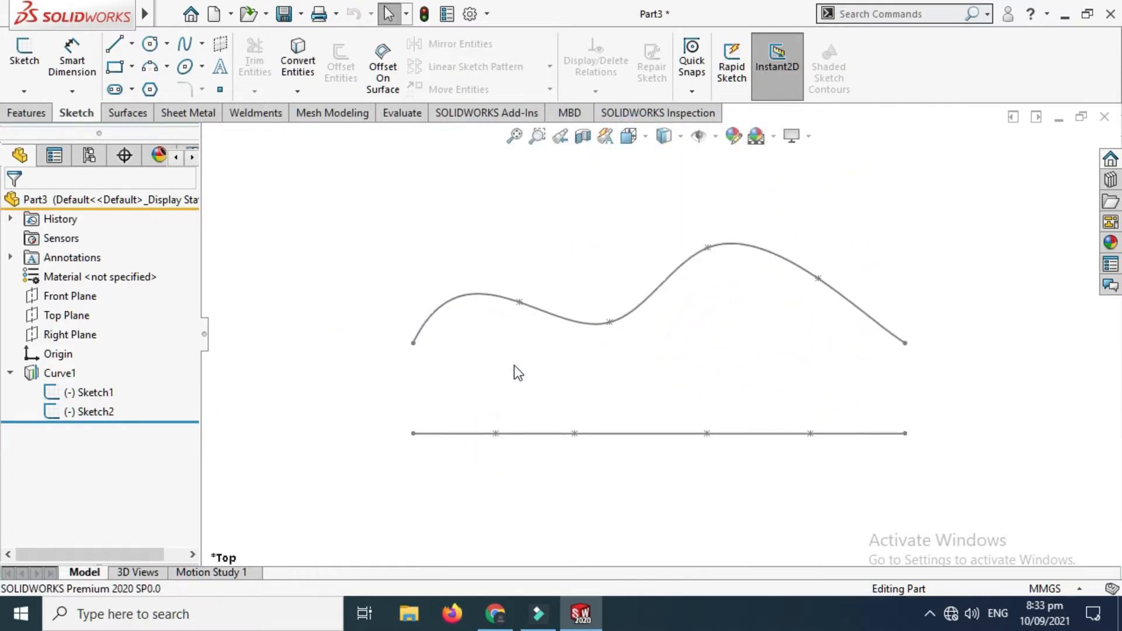
right_click(585, 301)
left_click(608, 288)
left_click_drag(610, 289, 433, 311)
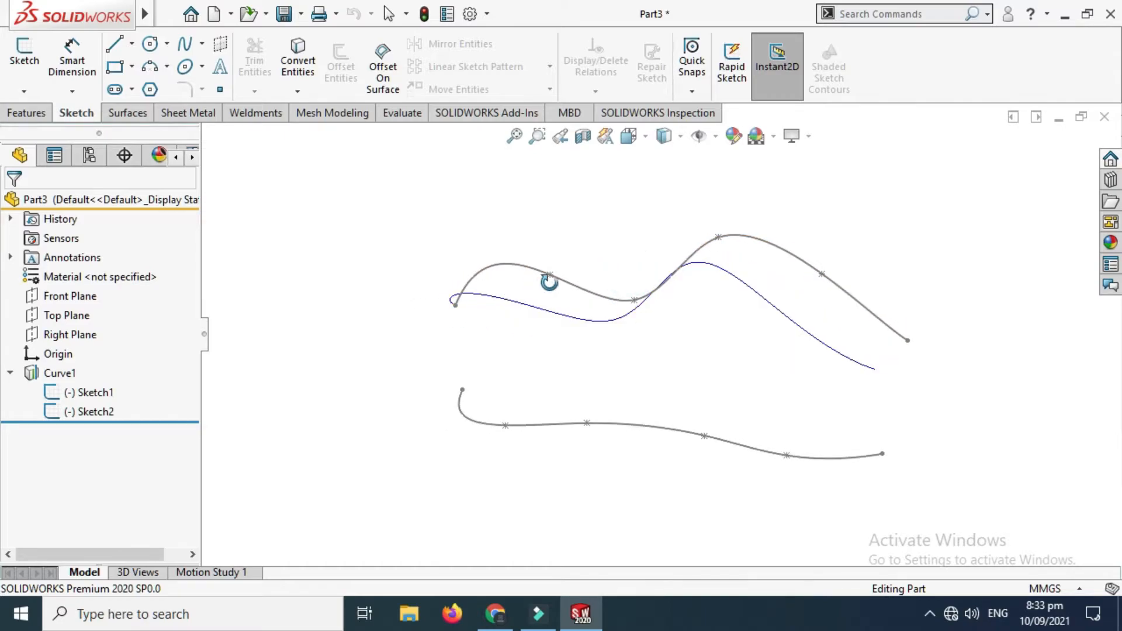
left_click_drag(735, 258, 643, 305)
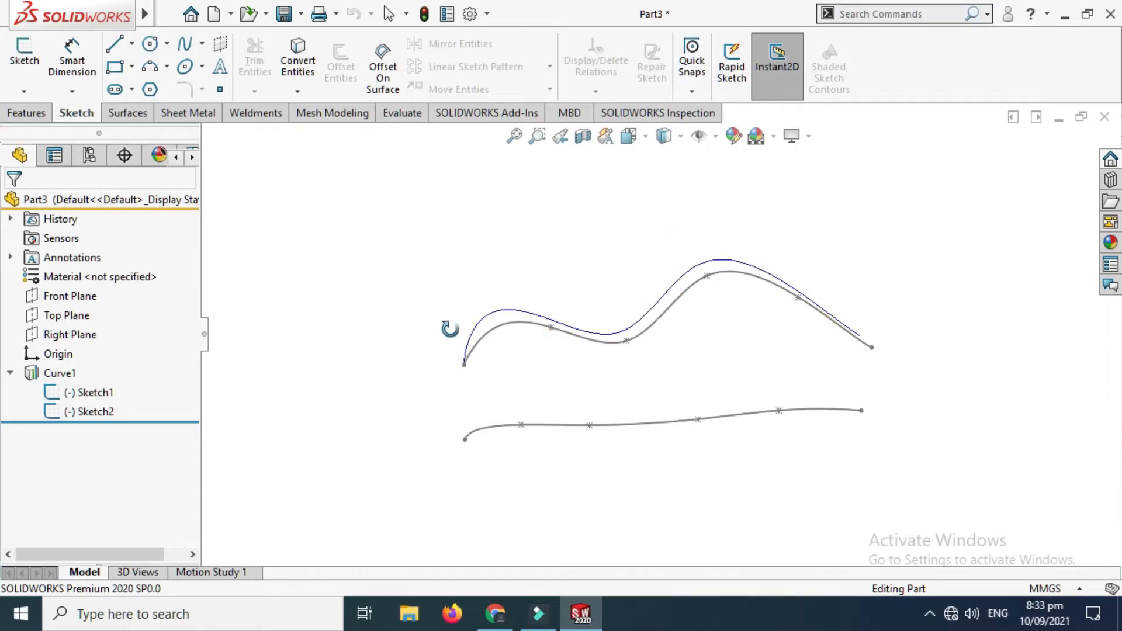
left_click_drag(698, 331, 712, 387)
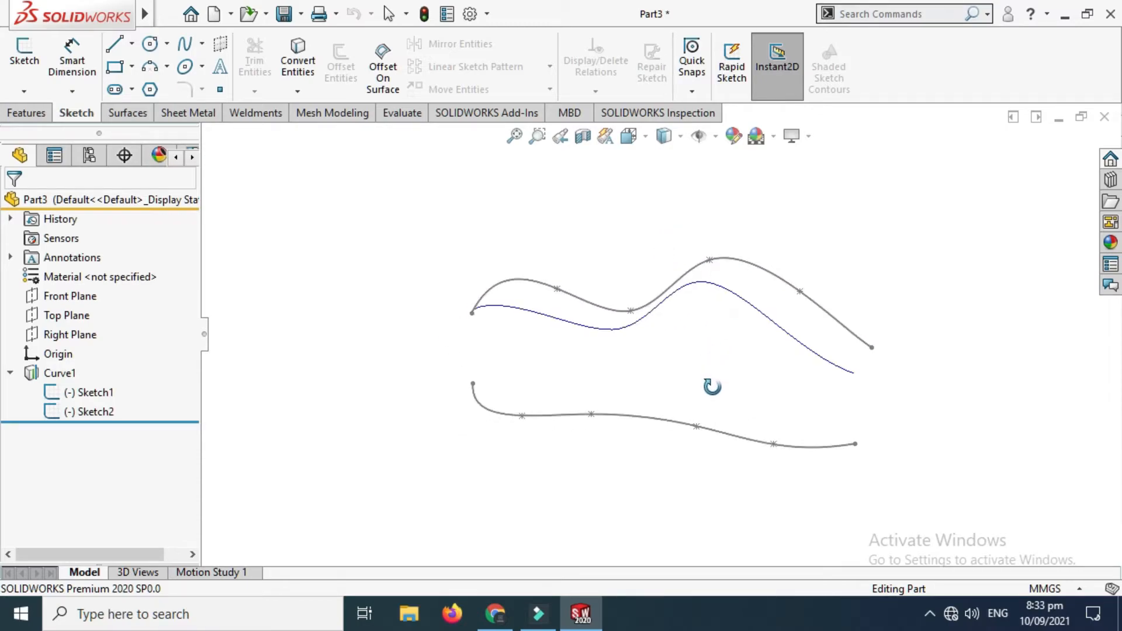
left_click_drag(708, 258, 712, 220)
left_click(629, 136)
left_click(495, 402)
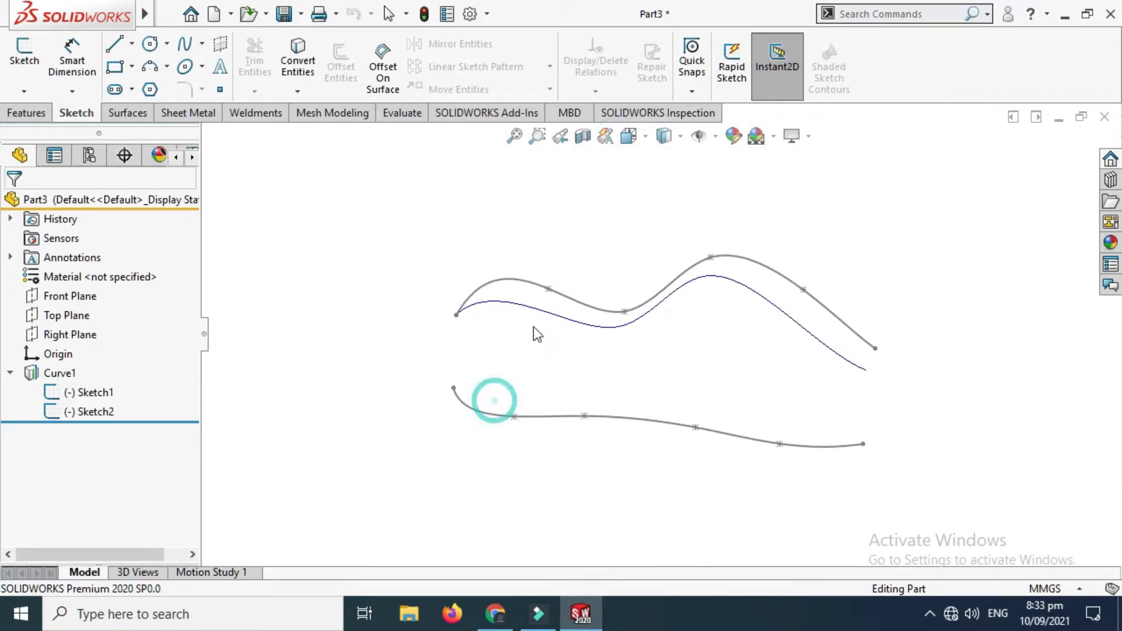
scroll(809, 280, "up", 2)
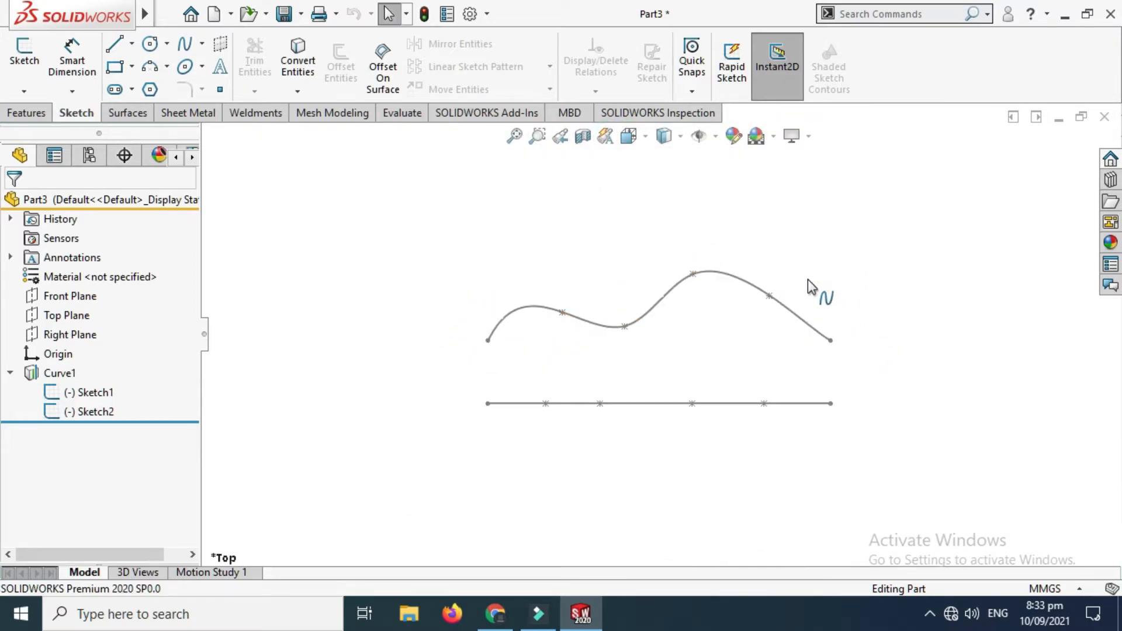
Step: Examine how the projected curve follows both splines, including a view looking straight at Sketch1's plane
right_click(760, 217)
left_click(801, 281)
mouse_move(722, 248)
left_mouse_down()
mouse_move(721, 389)
mouse_move(646, 272)
mouse_move(647, 328)
left_mouse_up()
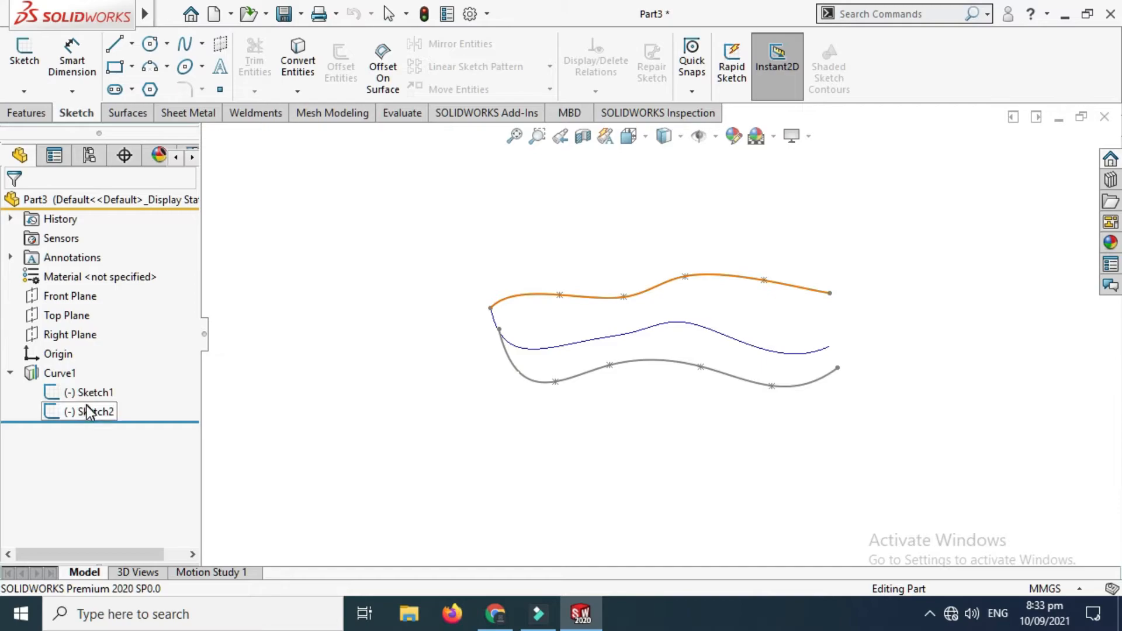
left_click(643, 139)
left_click(510, 346)
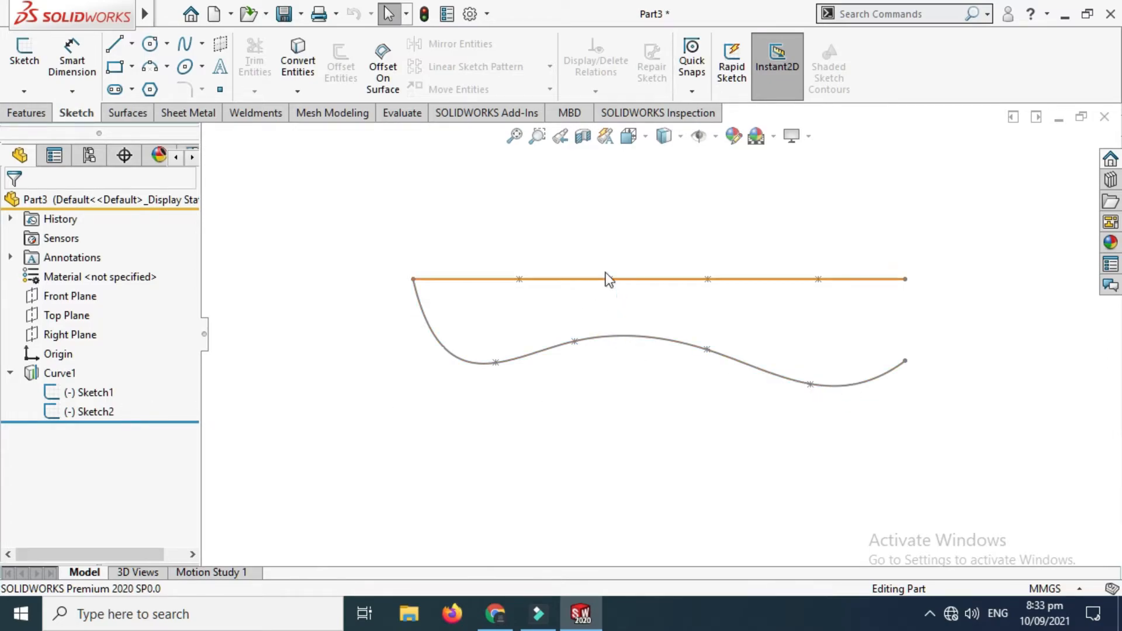
right_click(650, 214)
left_click(689, 283)
left_click_drag(690, 288, 655, 307)
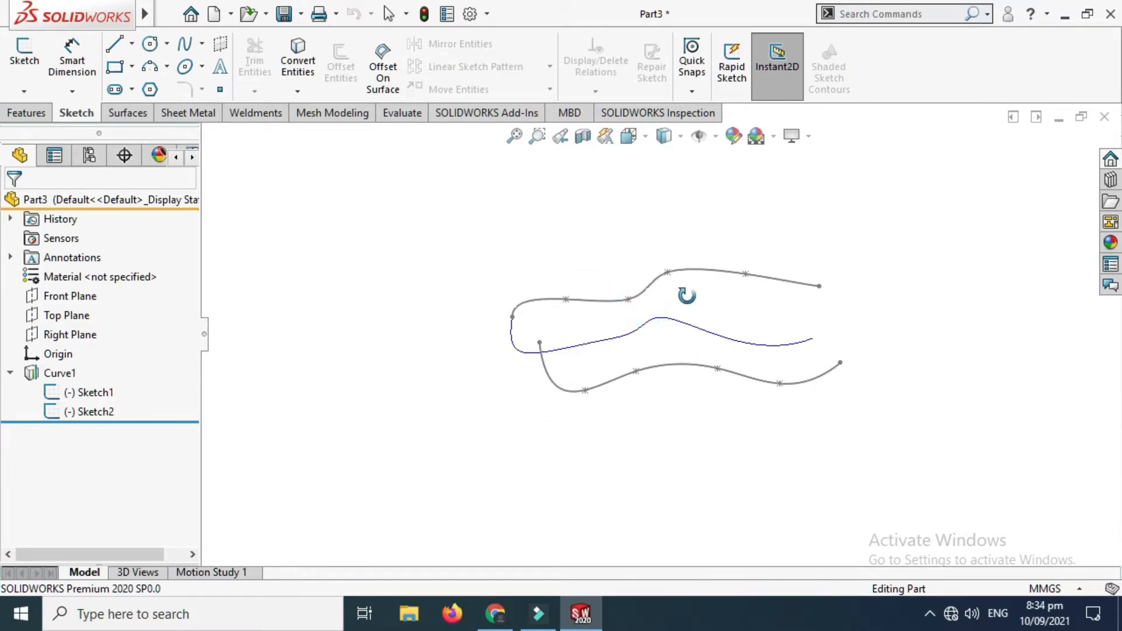
Step: Hide the projected curve Curve1 and its source sketches Sketch1 and Sketch2
left_click(84, 383)
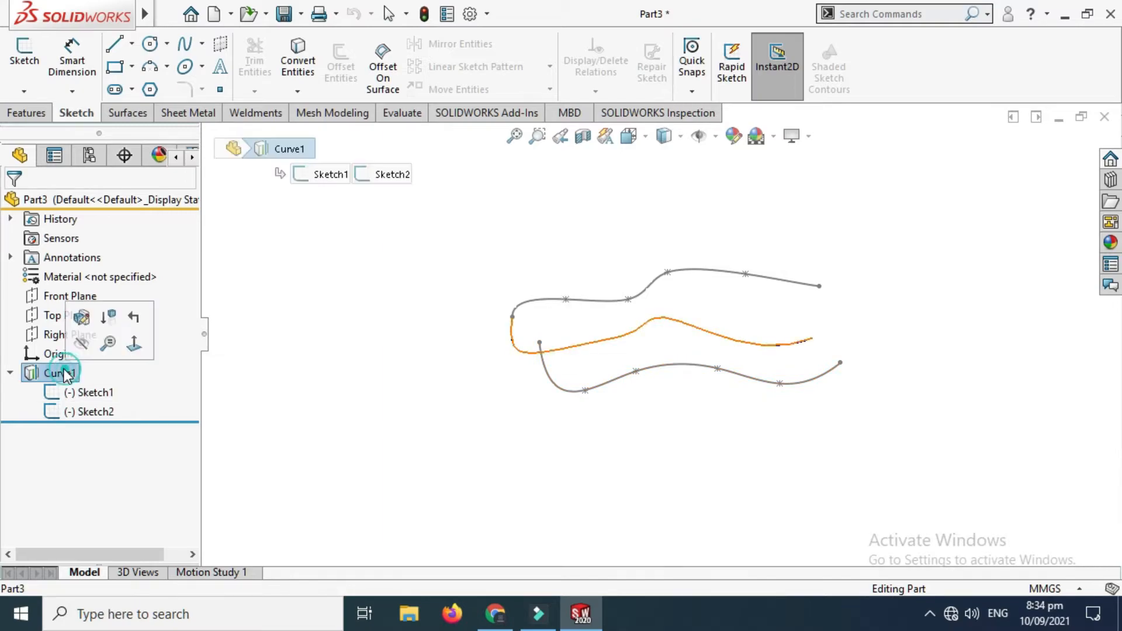
left_click(82, 349)
left_click(96, 393)
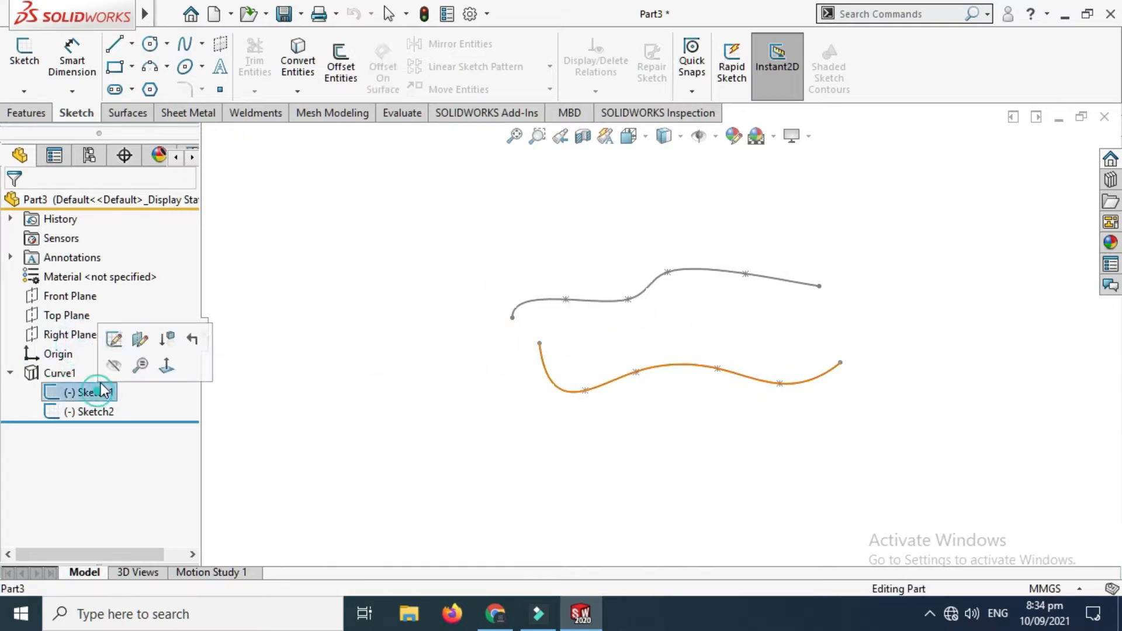
left_click(113, 363)
left_click(88, 411)
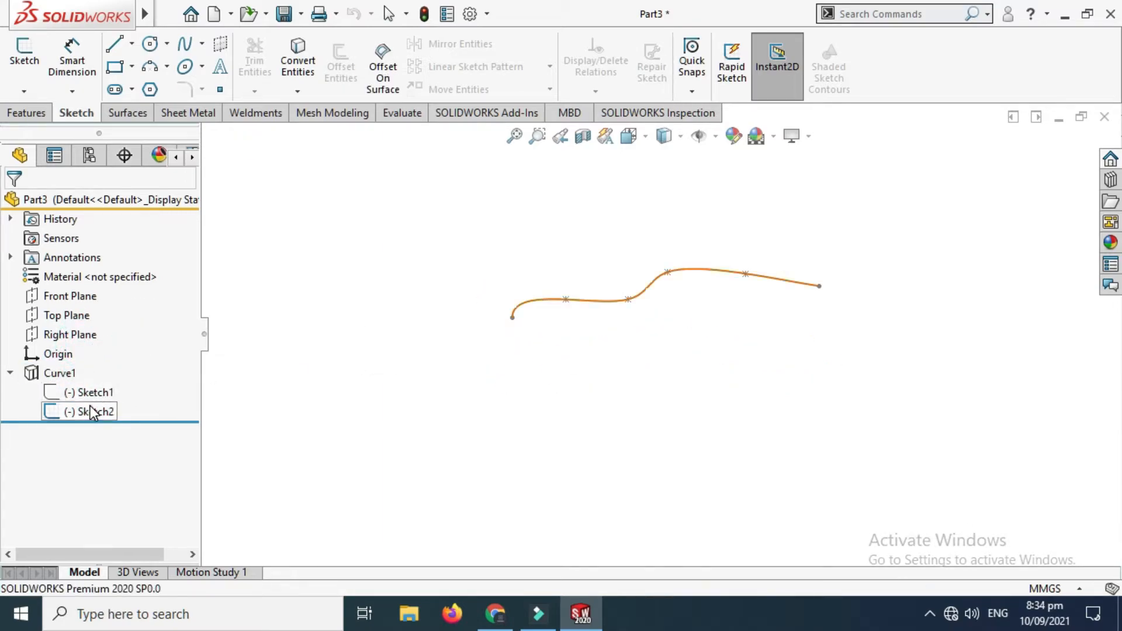
left_click(104, 386)
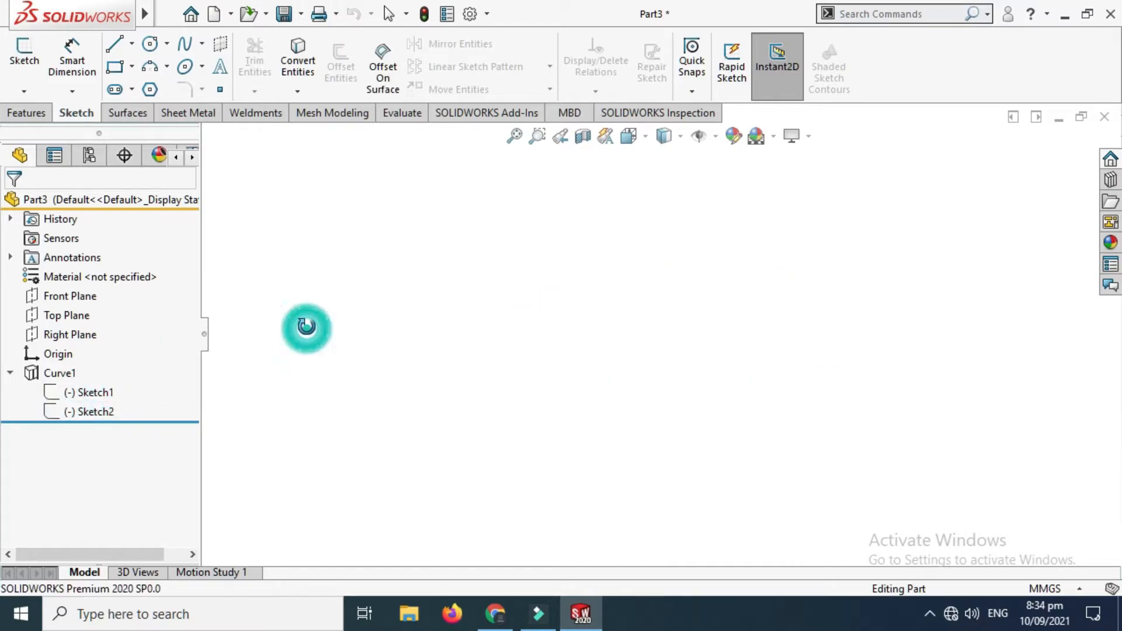
Step: Open a new sketch on the Front Plane and view that plane straight on
left_click(81, 300)
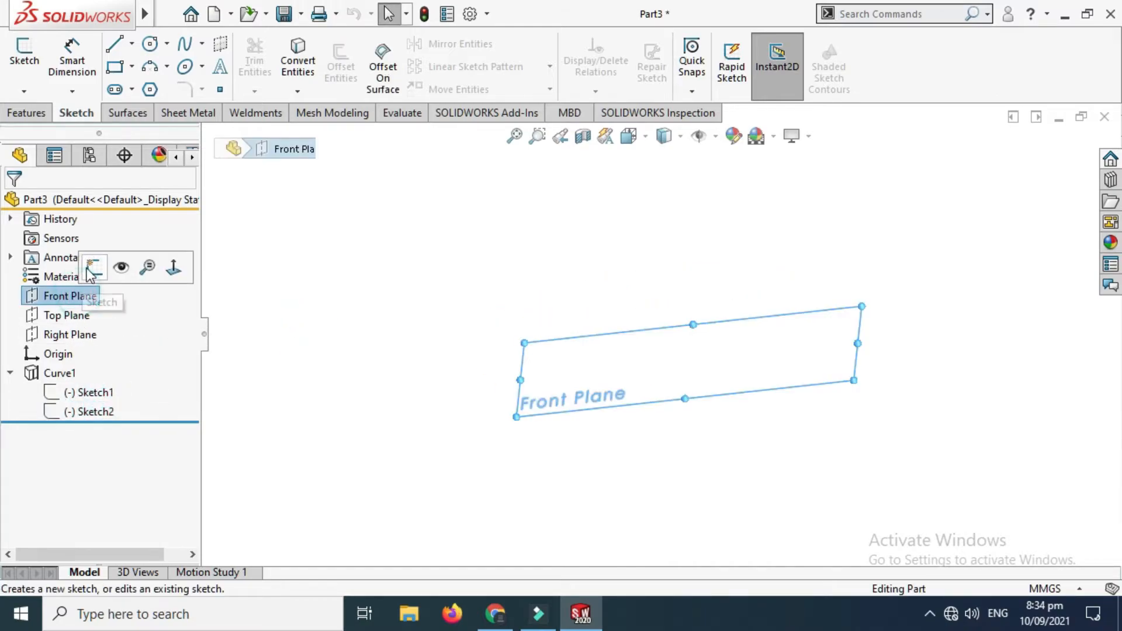
left_click(94, 262)
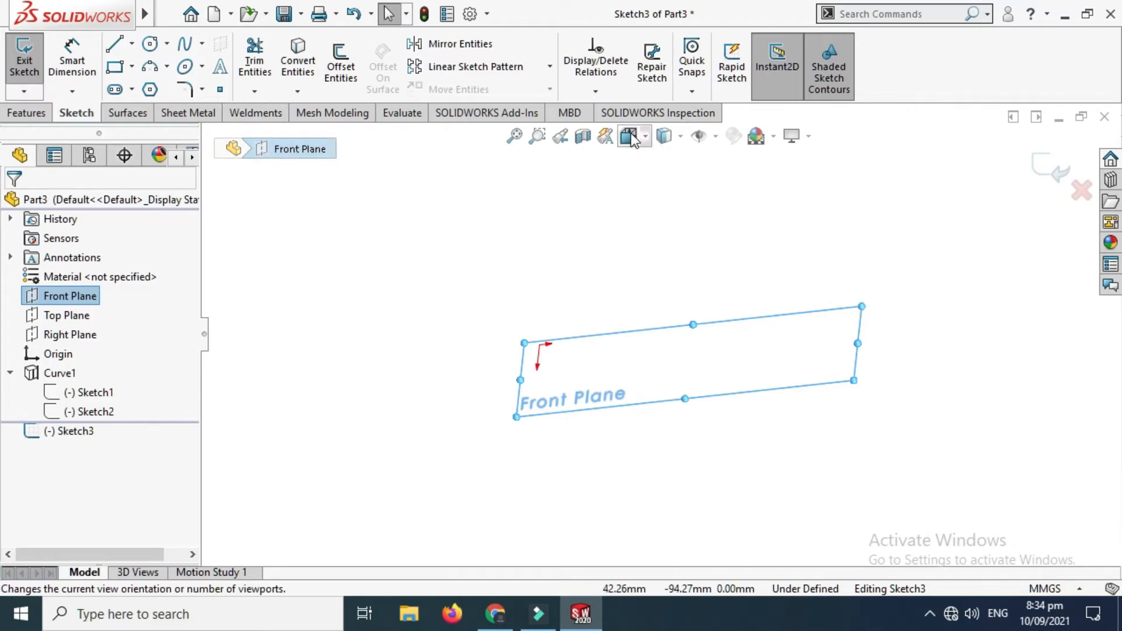
left_click(664, 136)
left_click(479, 340)
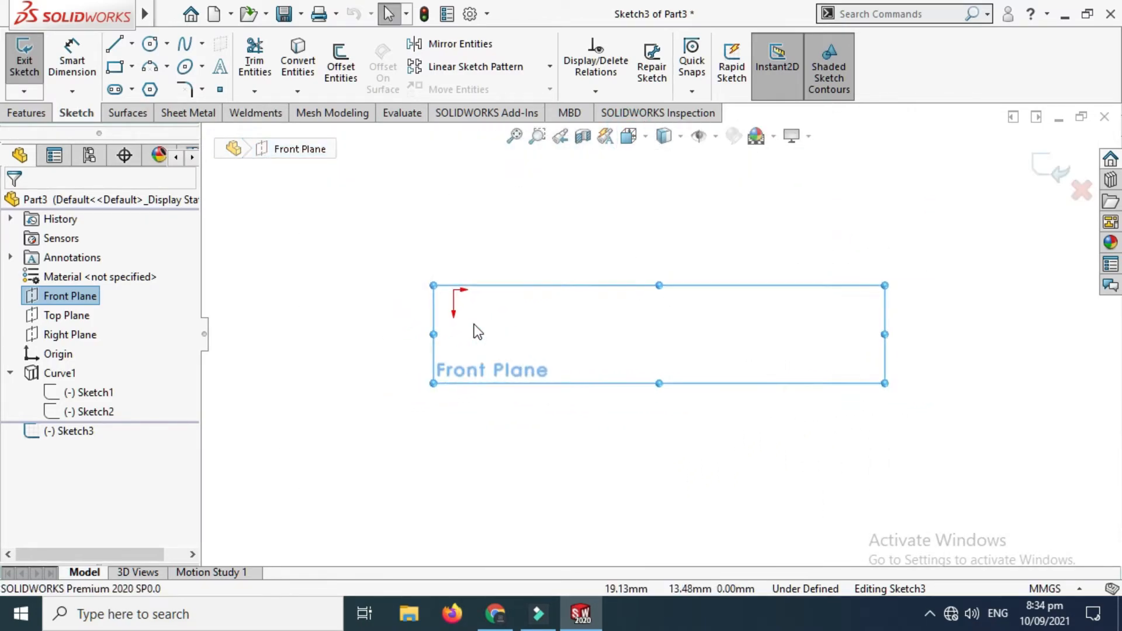
Step: Sketch an S-shaped five-point spline starting at the origin and spanning about 205 mm horizontally, and close the sketch
left_click(202, 43)
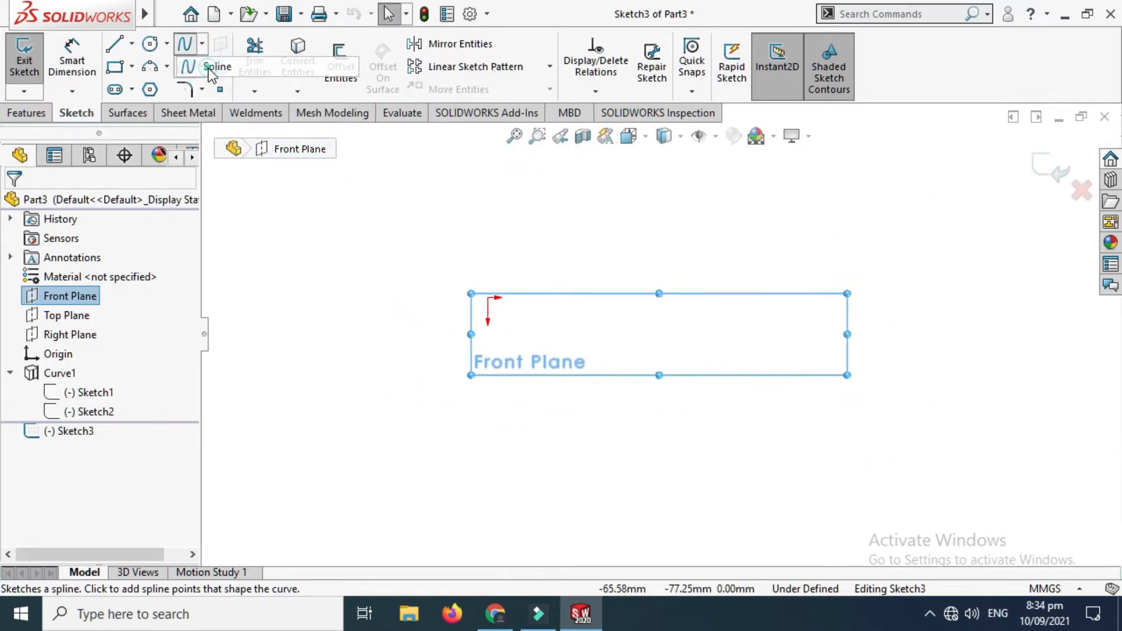
left_click(208, 68)
scroll(531, 351, "down", 2)
left_click(369, 298)
left_click(400, 242)
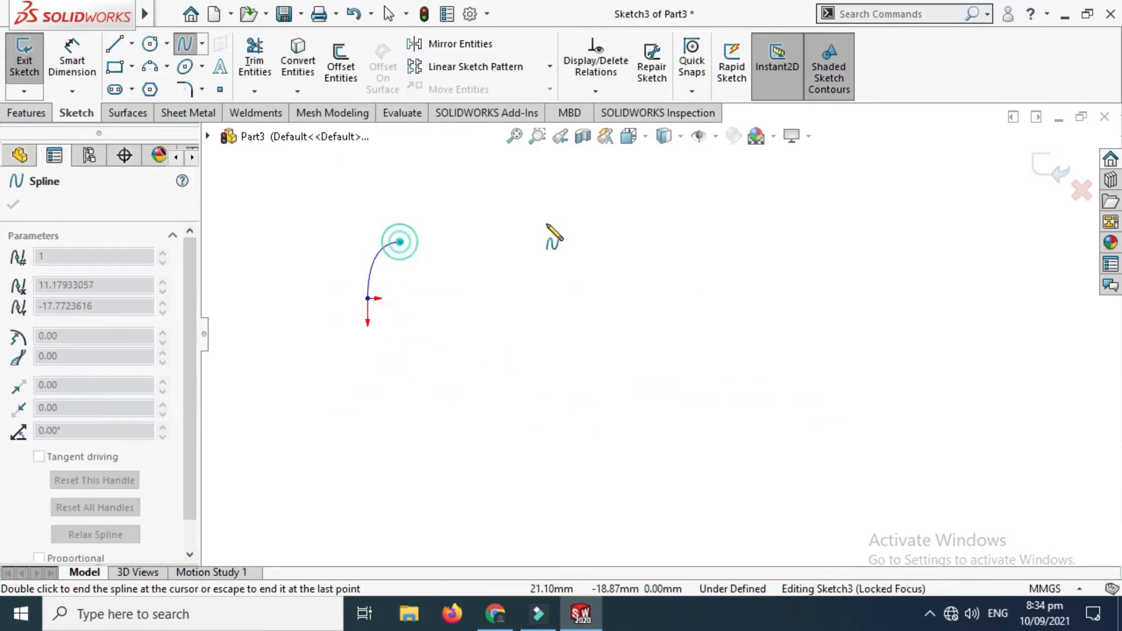
left_click(634, 222)
scroll(776, 366, "up", 2)
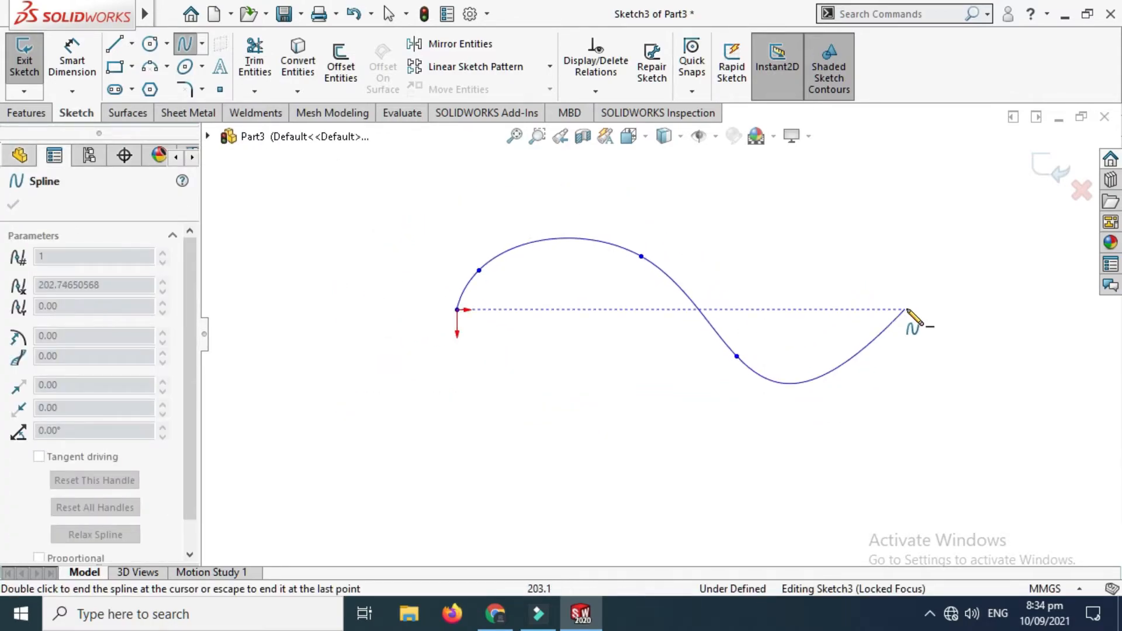
left_click(910, 352)
key("Escape")
scroll(871, 252, "down", 2)
scroll(877, 257, "up", 3)
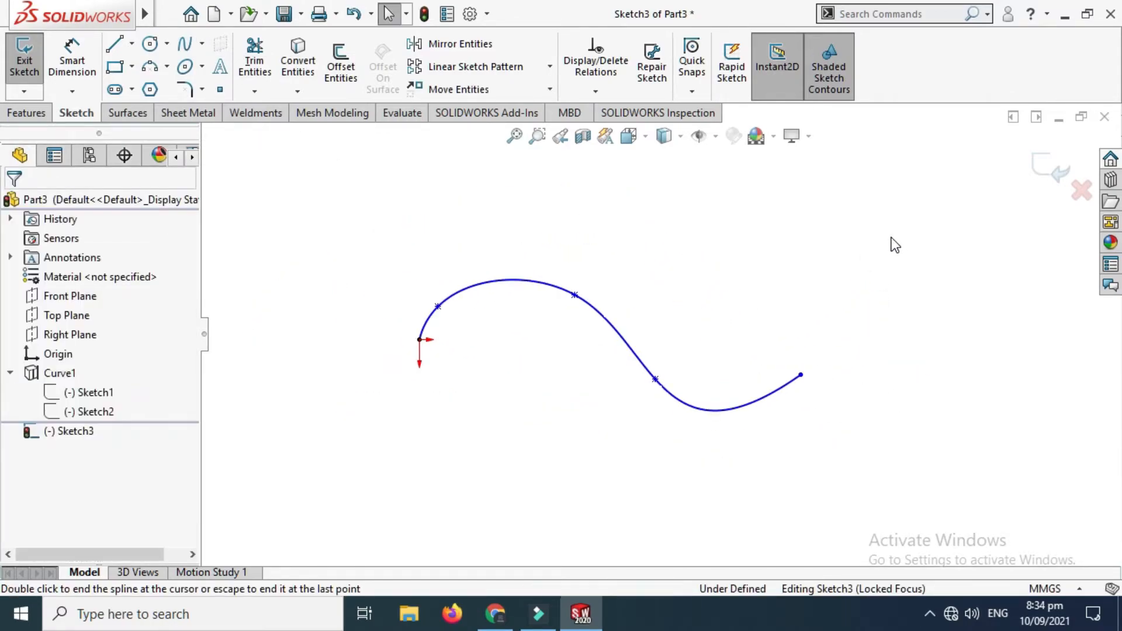
left_click(1045, 167)
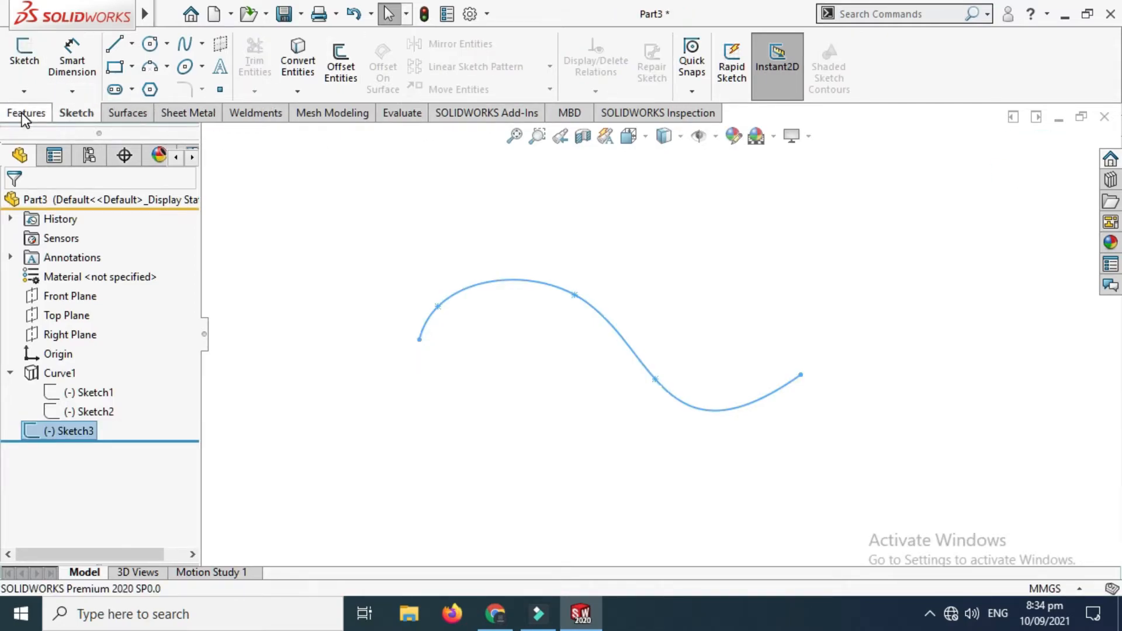
Step: Open a new sketch on the Top Plane and view that plane straight on
left_click(68, 316)
left_click(86, 290)
left_click(628, 136)
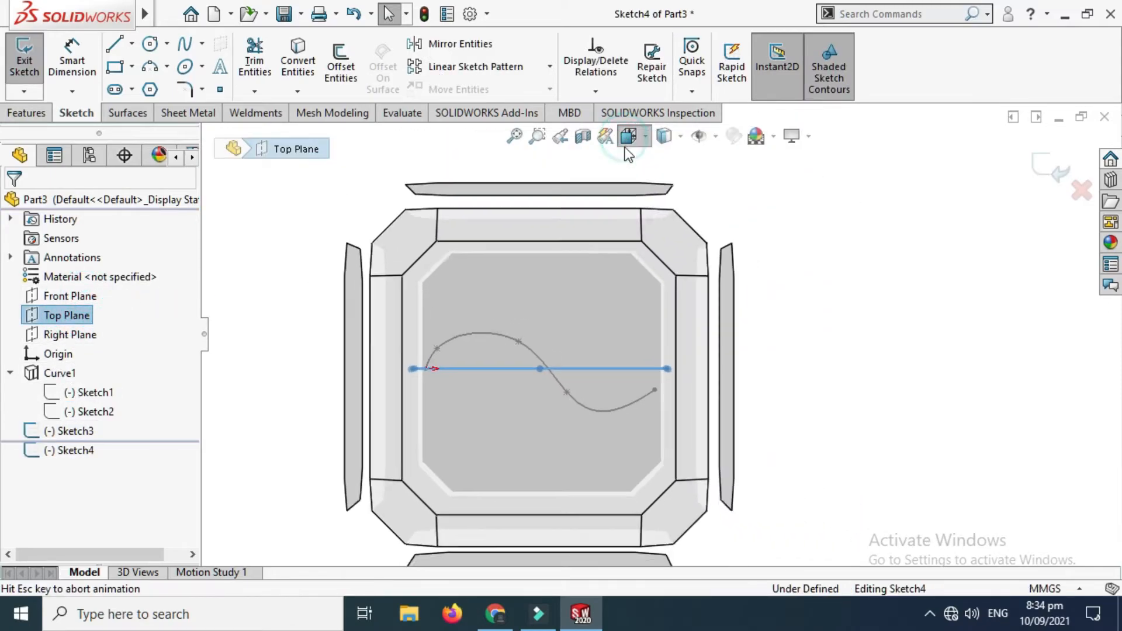
left_click(679, 208)
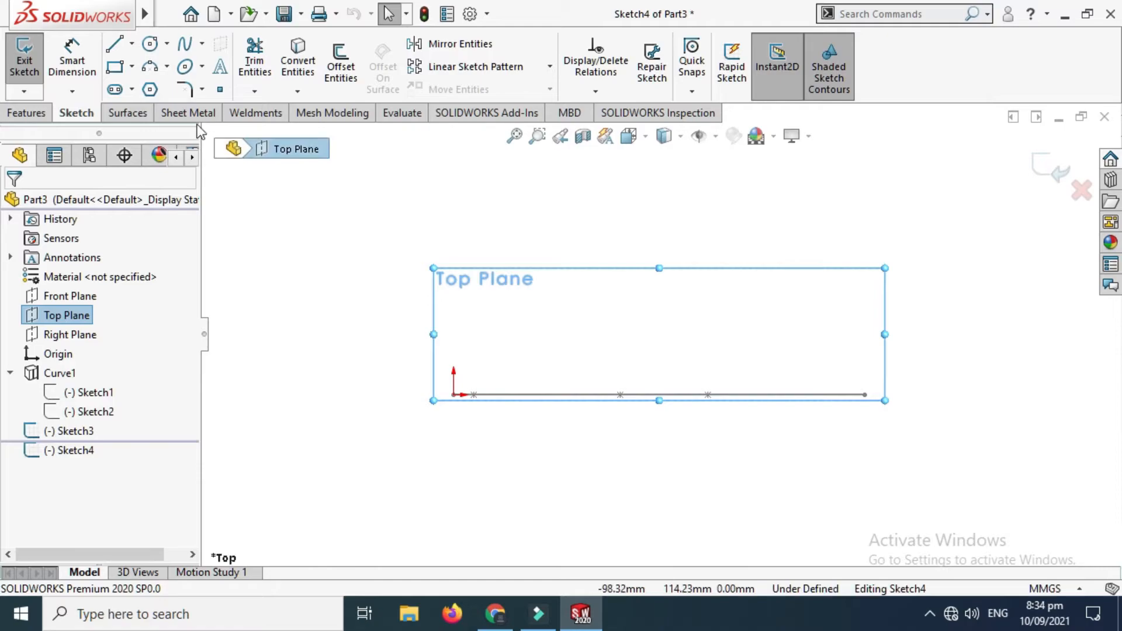
Step: Sketch a wavy four-point spline about 440 mm wide above the origin, extending past both ends of Sketch3, and close the sketch
left_click(202, 45)
left_click(220, 65)
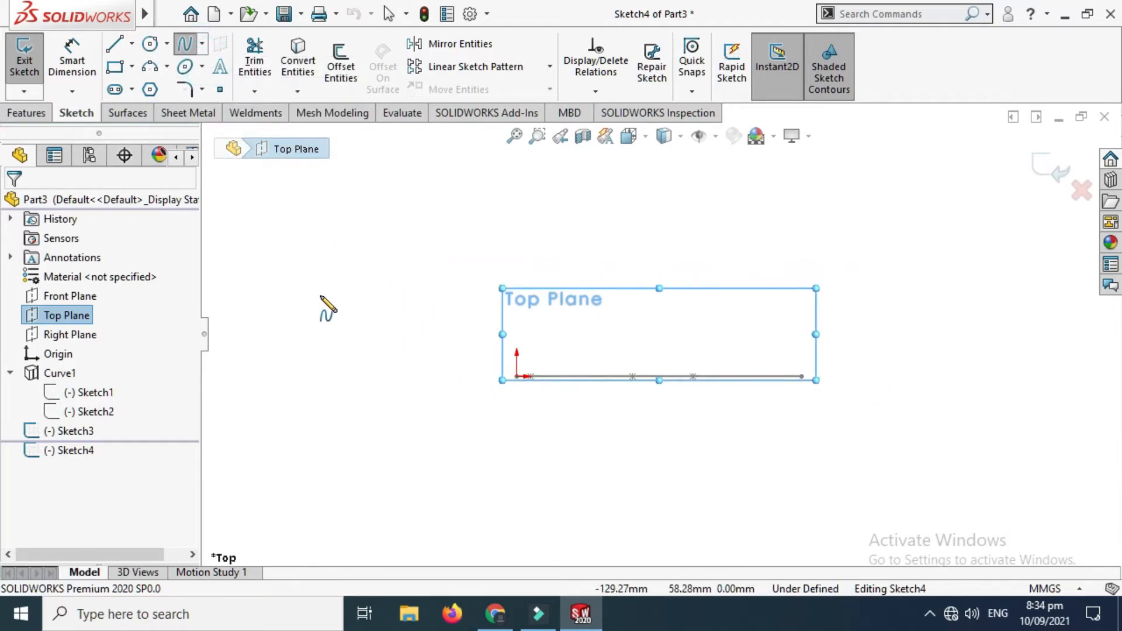
left_click(293, 299)
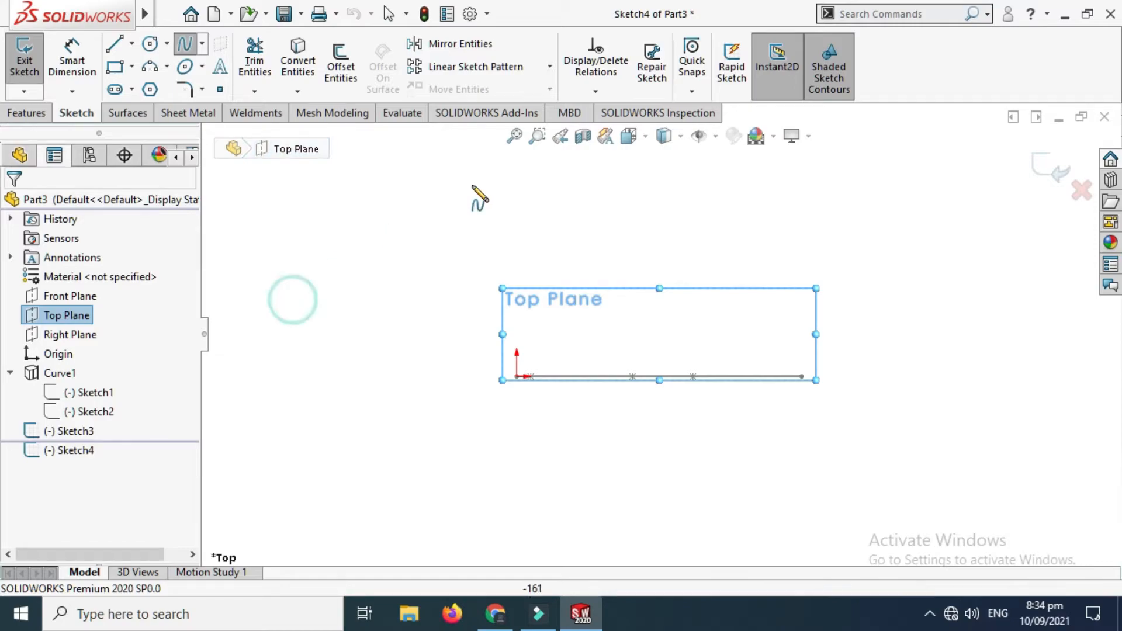
left_click(472, 185)
left_click(641, 248)
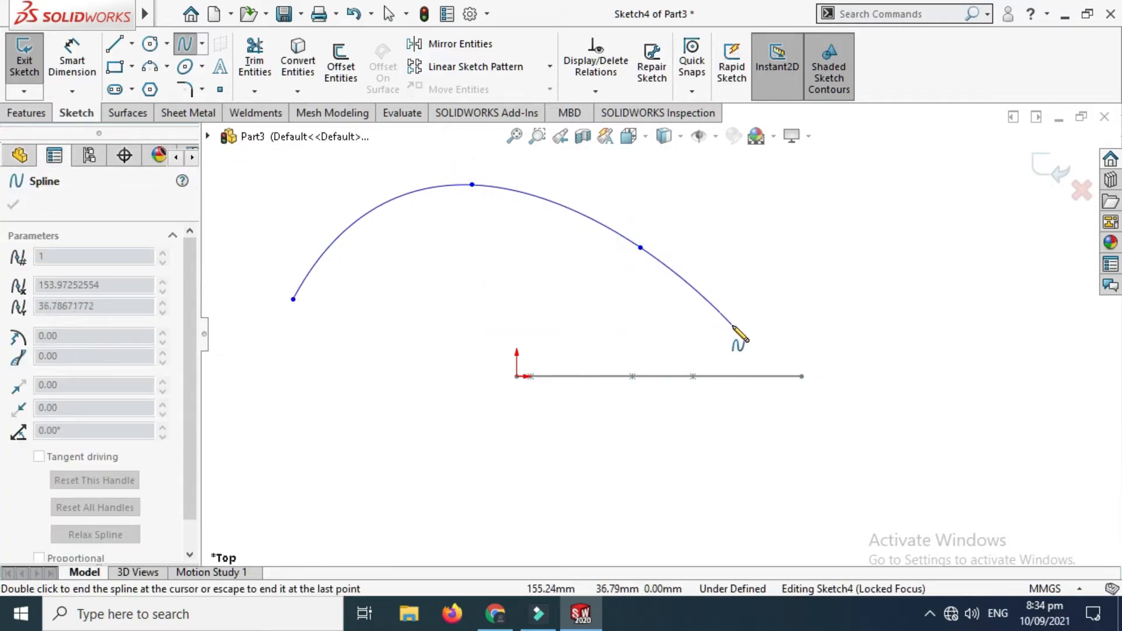
double_click(908, 268)
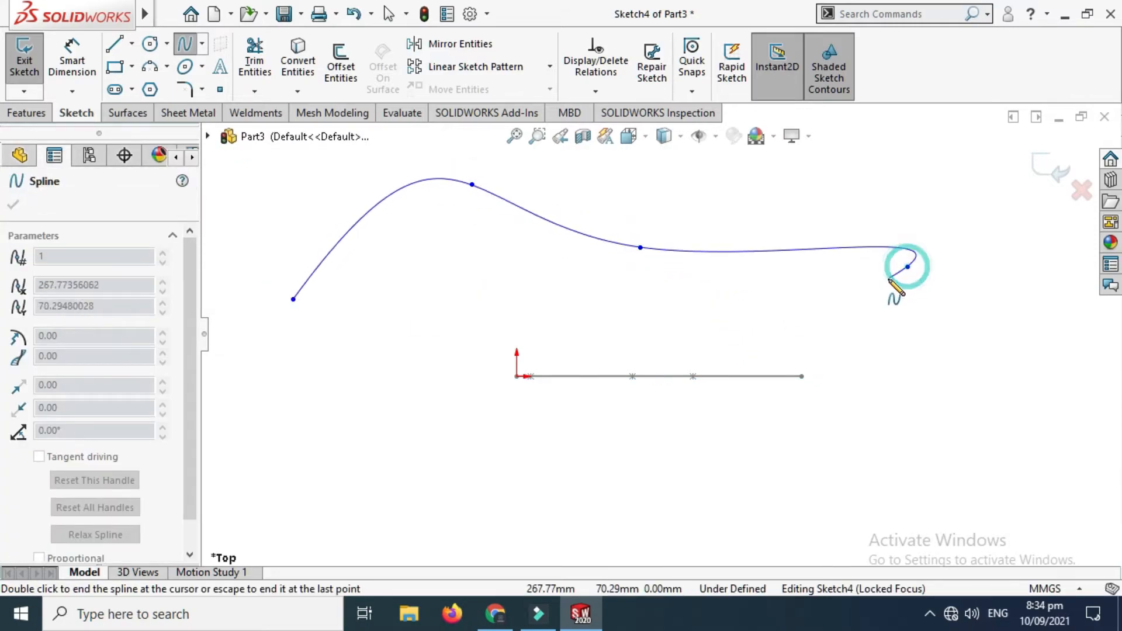
key("Escape")
scroll(779, 253, "down", 1)
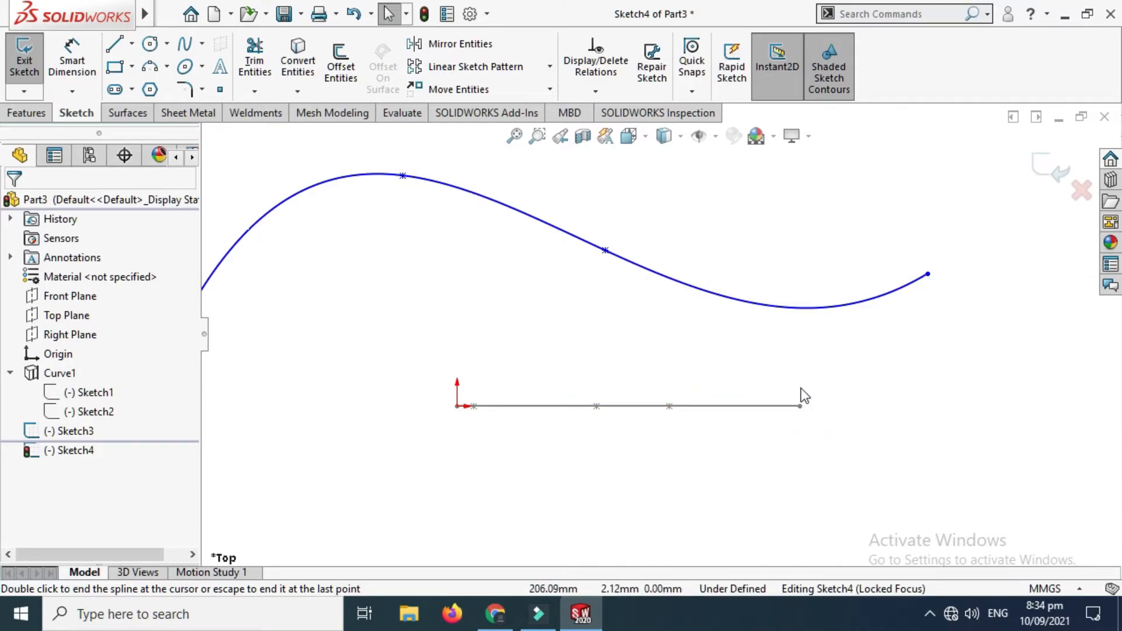
scroll(659, 332, "up", 1)
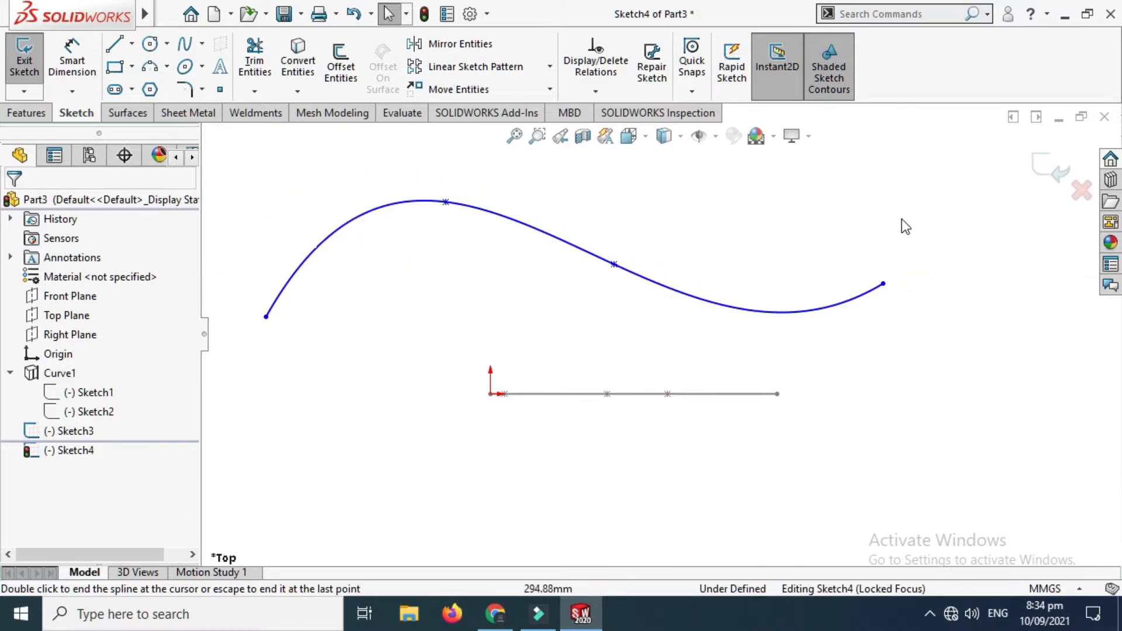
left_click(1049, 169)
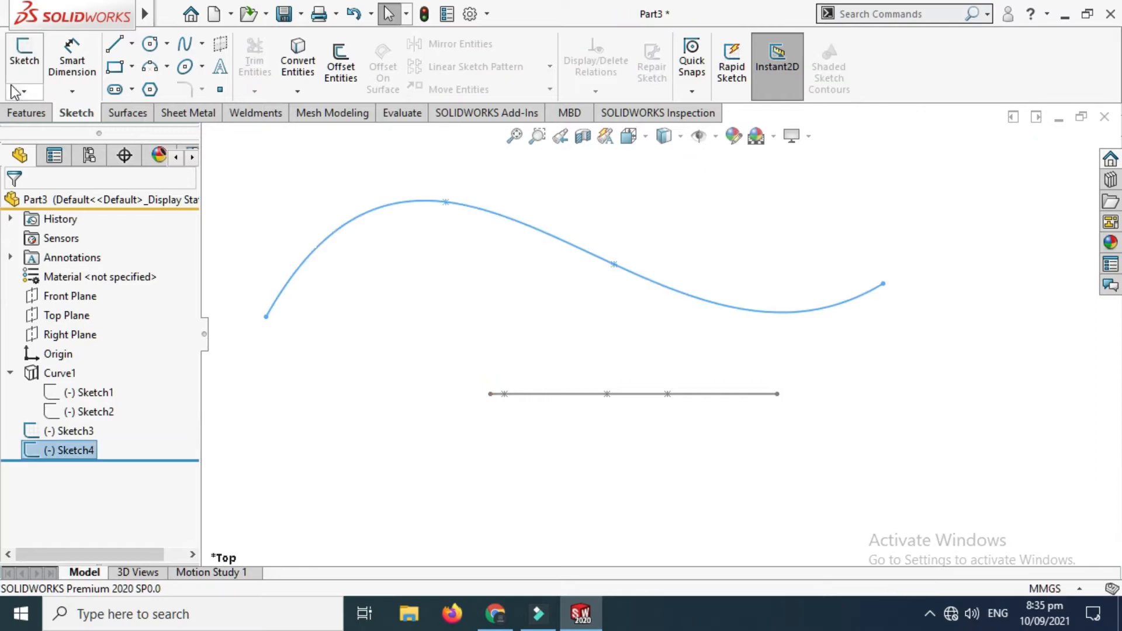
Step: Set up a projected curve with the Sketch on sketch type, using Sketch4 and Sketch3
left_click(25, 112)
left_click(745, 83)
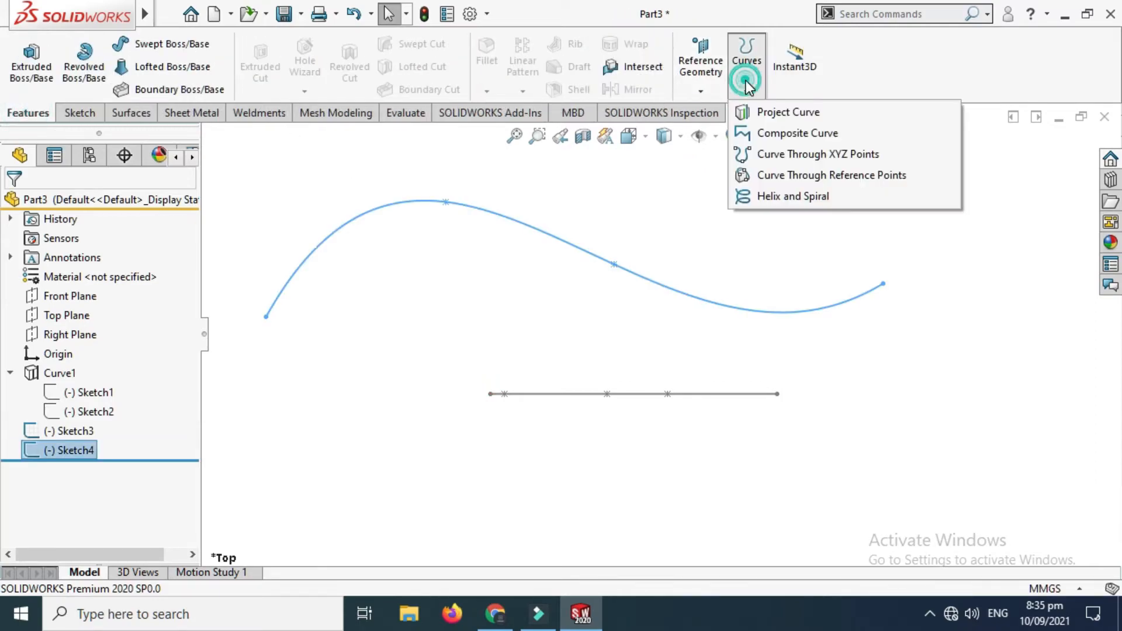
left_click(754, 113)
right_click(707, 199)
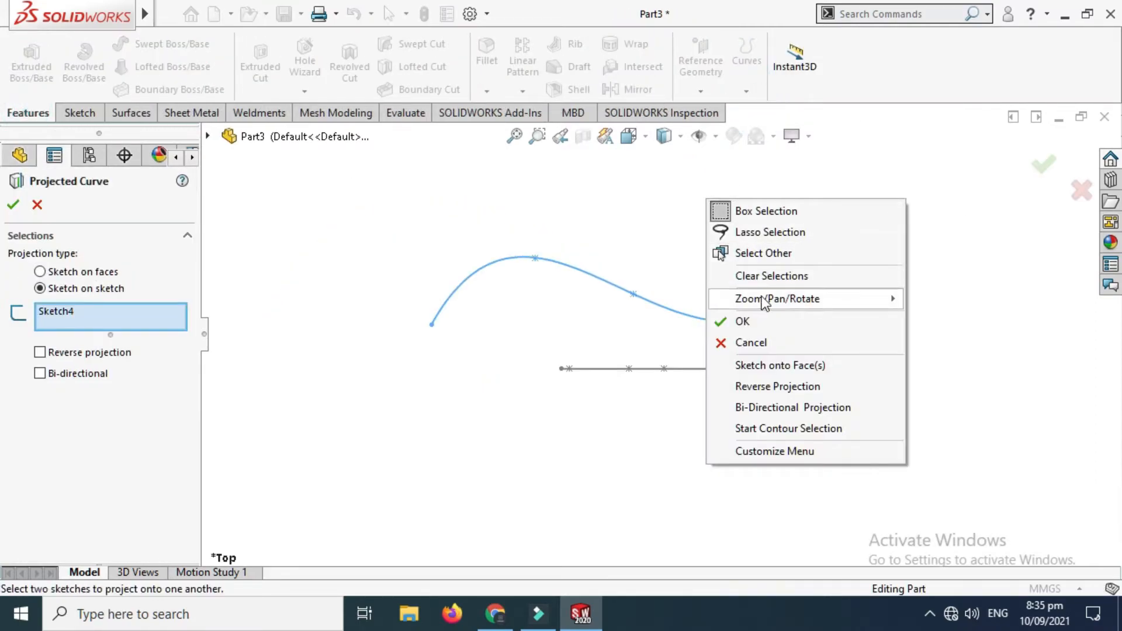
mouse_move(765, 298)
left_click(943, 384)
mouse_move(709, 371)
left_mouse_down()
mouse_move(690, 419)
mouse_move(639, 433)
mouse_move(596, 353)
mouse_move(556, 333)
mouse_move(584, 328)
mouse_move(586, 354)
left_mouse_up()
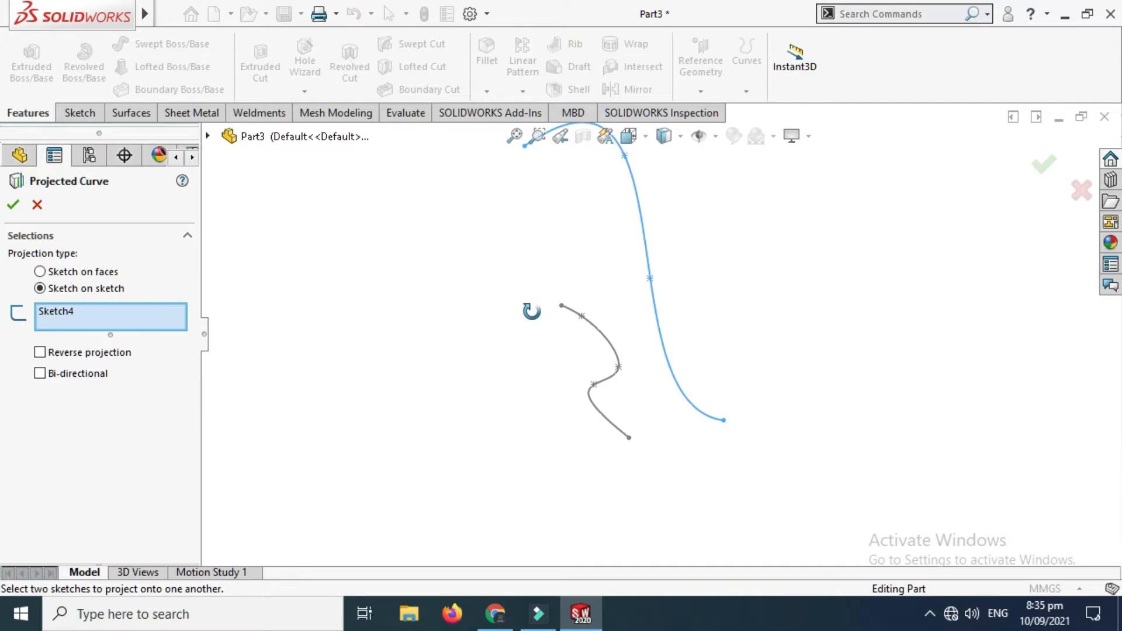
left_click(604, 345)
Step: Check the projected curve's preview from angled views and the top view, and accept the feature
mouse_move(602, 339)
middle_mouse_down()
mouse_move(647, 263)
mouse_move(677, 304)
mouse_move(672, 280)
mouse_move(634, 388)
mouse_move(714, 226)
middle_mouse_up()
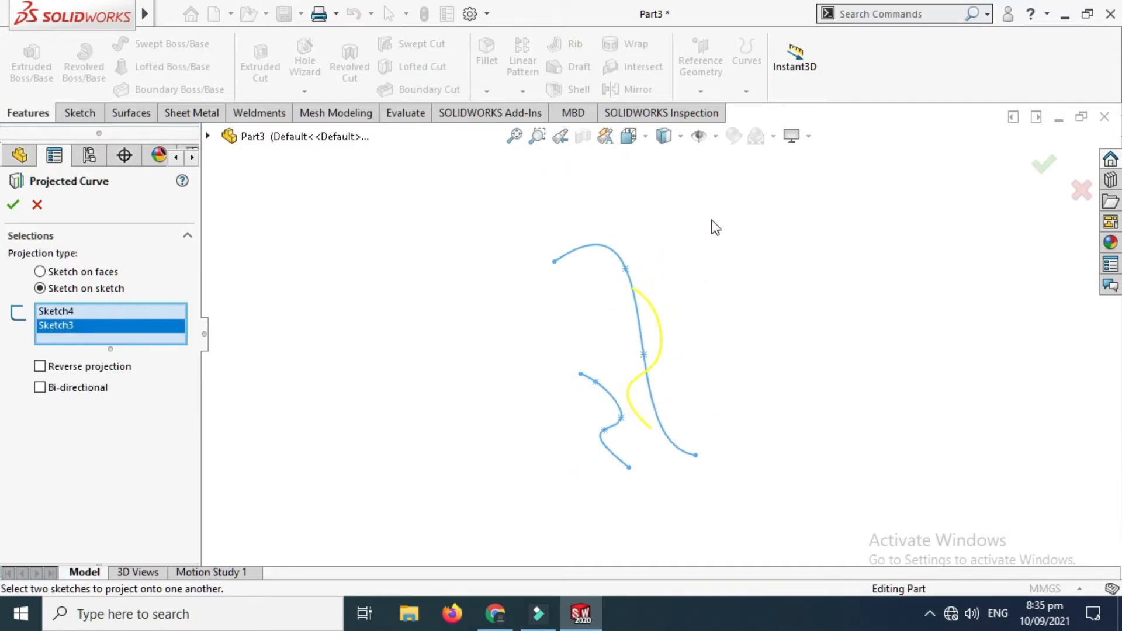
middle_click_drag(665, 341, 693, 256)
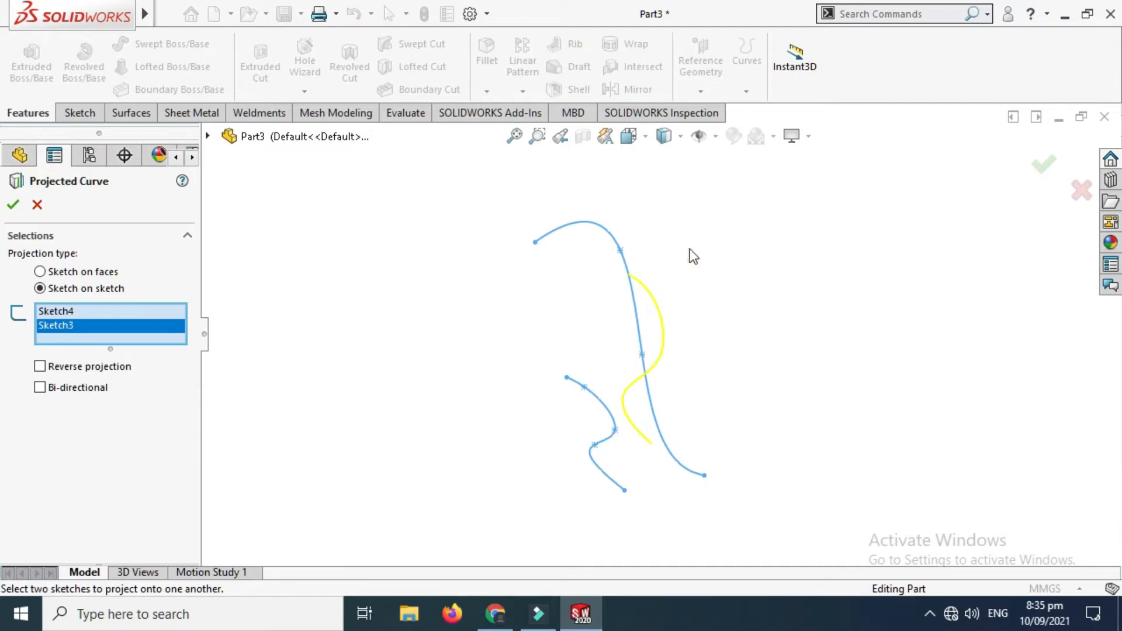
right_click(687, 202)
mouse_move(760, 297)
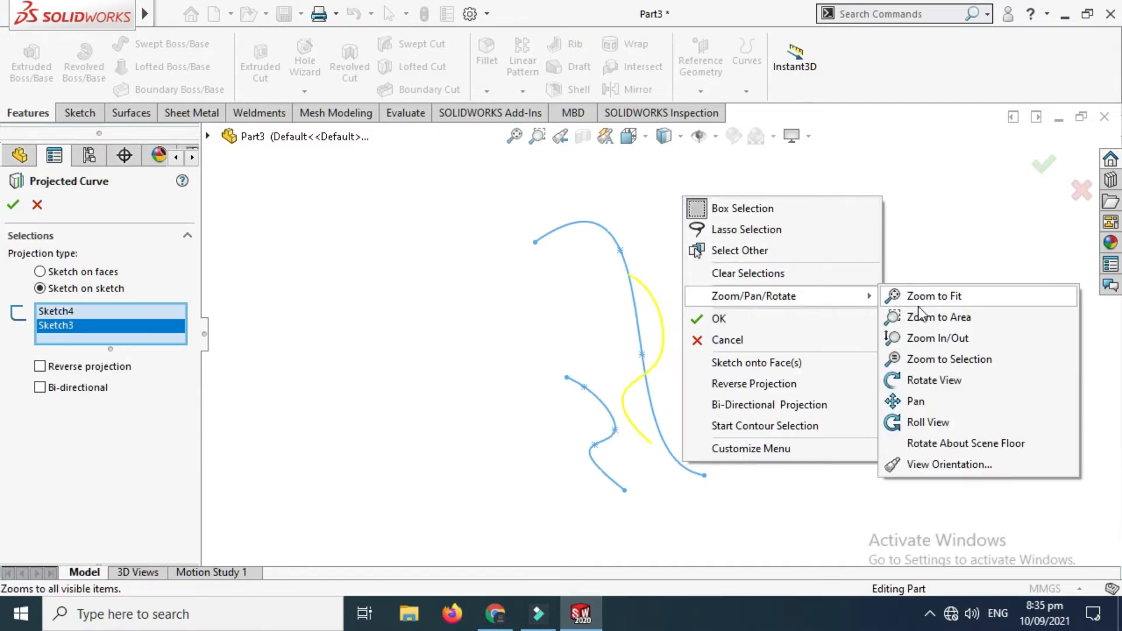
left_click(936, 380)
mouse_move(735, 339)
left_mouse_down()
mouse_move(927, 343)
mouse_move(746, 384)
mouse_move(802, 378)
mouse_move(747, 423)
left_mouse_up()
left_click(631, 137)
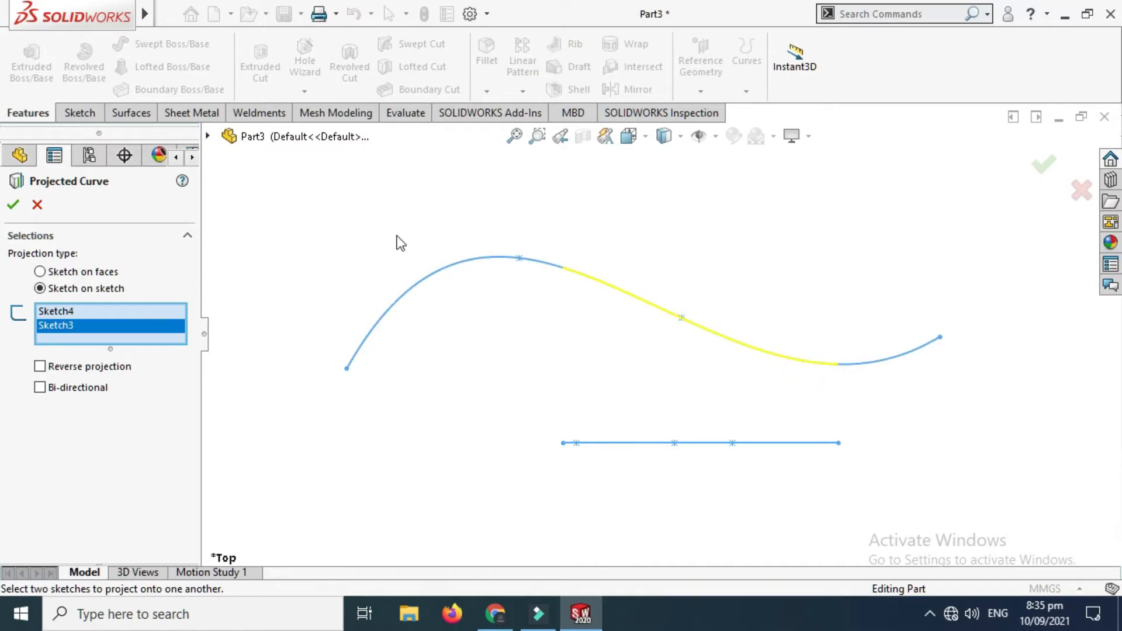
scroll(922, 275, "up", 1)
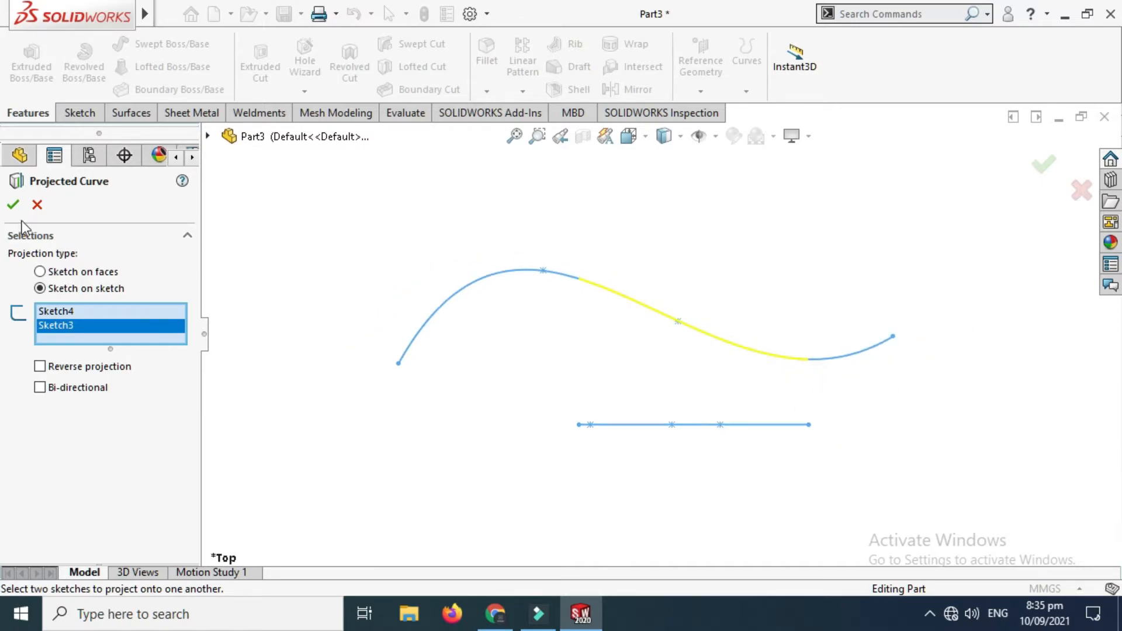
left_click(14, 206)
Step: Show the source sketches Sketch3 and Sketch4 beneath the projected curve Curve2
right_click(662, 243)
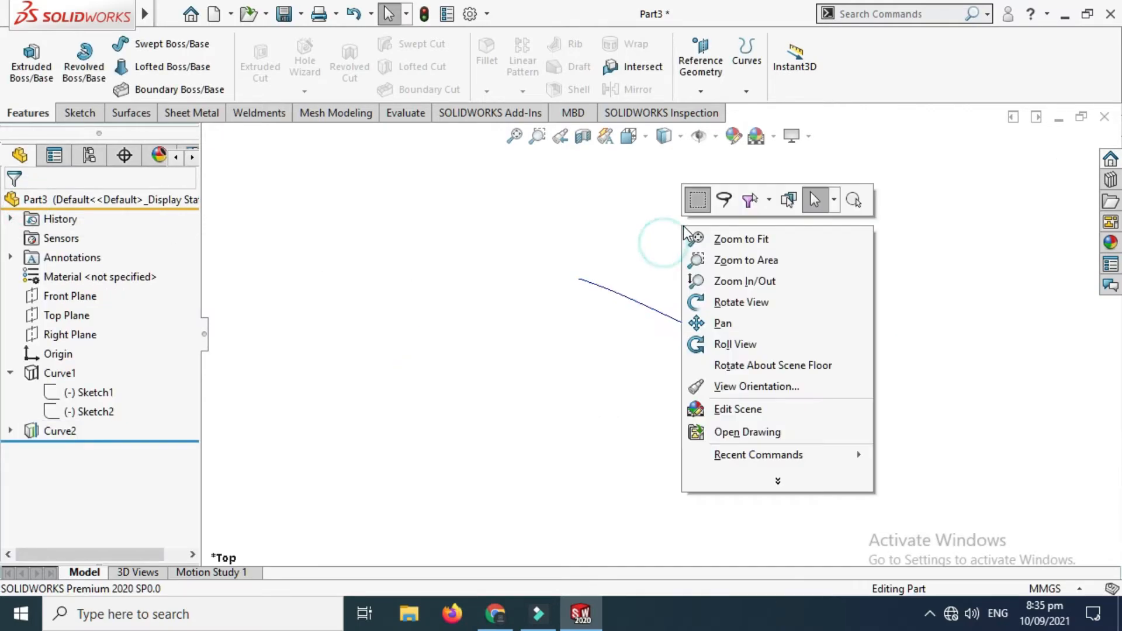
left_click(728, 302)
left_click_drag(684, 358, 584, 359)
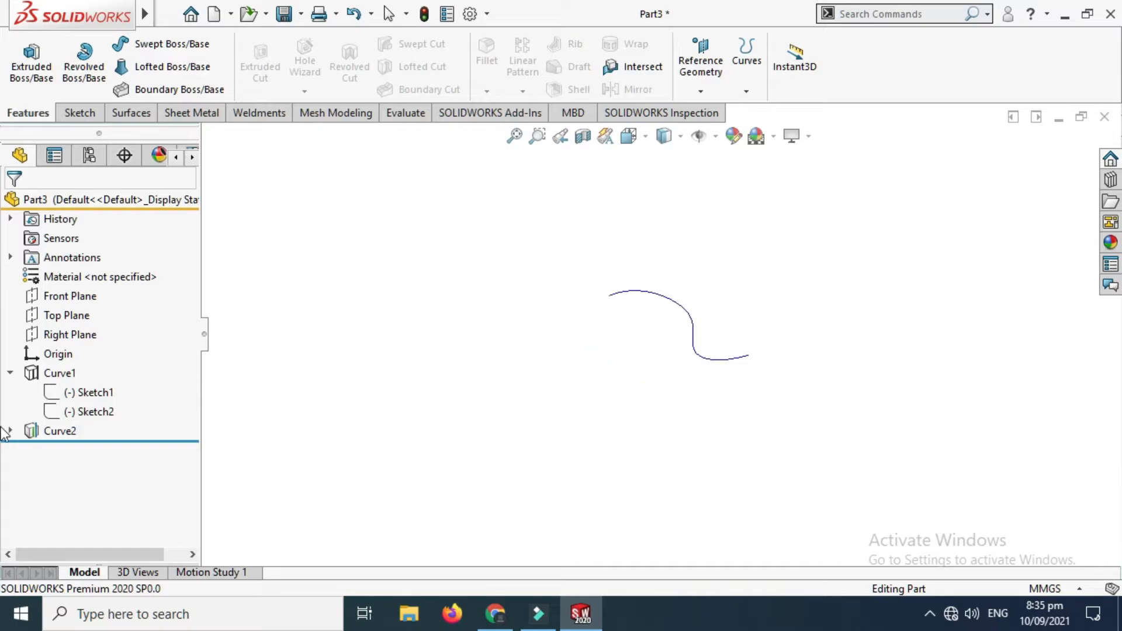
left_click(10, 431)
left_click(92, 450)
left_click(110, 423)
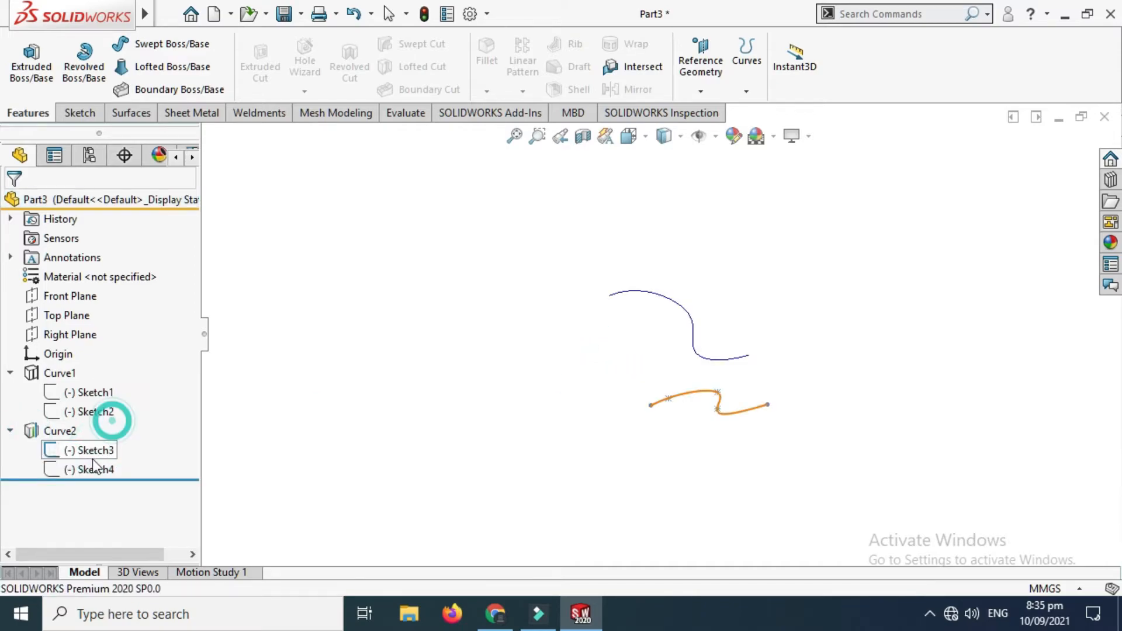
left_click(94, 471)
left_click(107, 434)
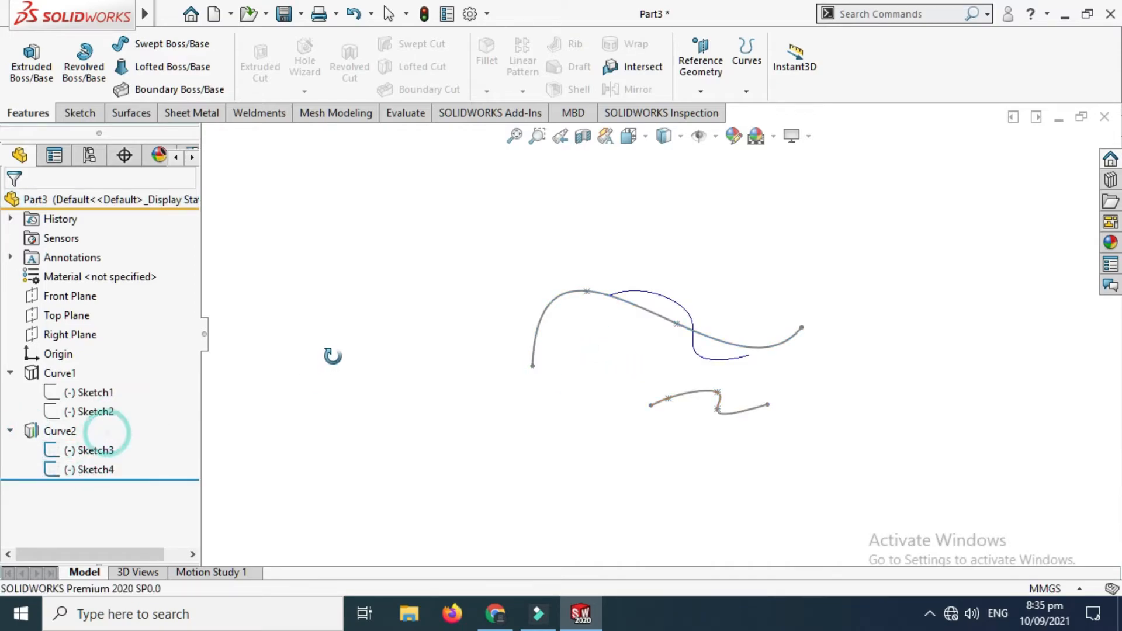
Step: Examine the projected curve Curve2 against its source sketches from the top view and from angled views
left_click(335, 349)
mouse_move(654, 348)
left_mouse_down()
mouse_move(687, 376)
mouse_move(685, 356)
mouse_move(674, 388)
left_mouse_up()
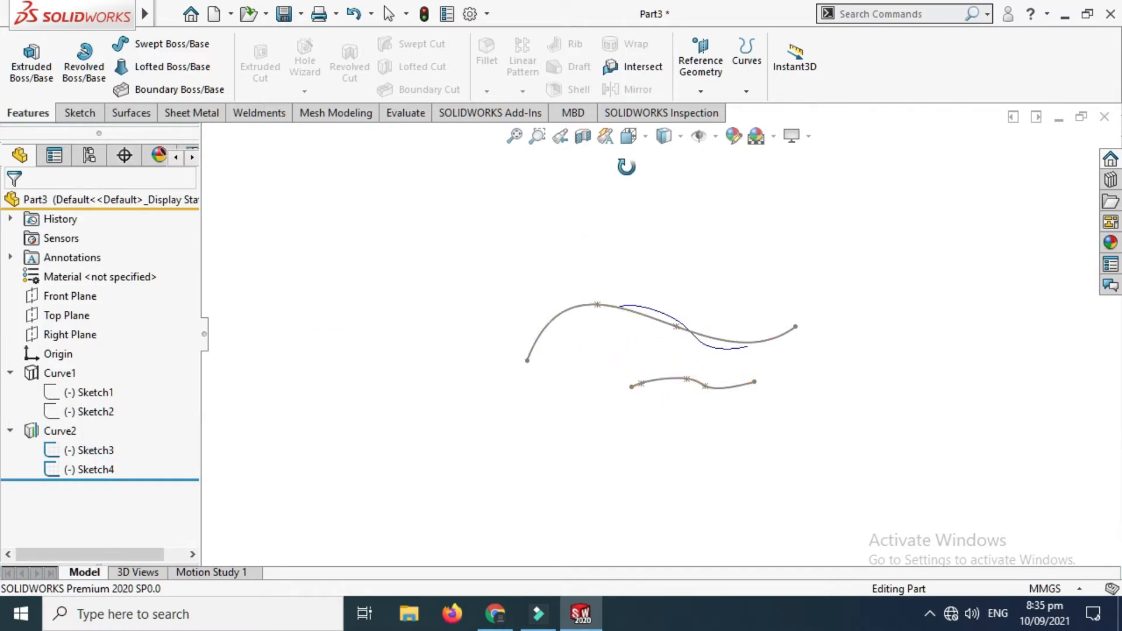
left_click(629, 139)
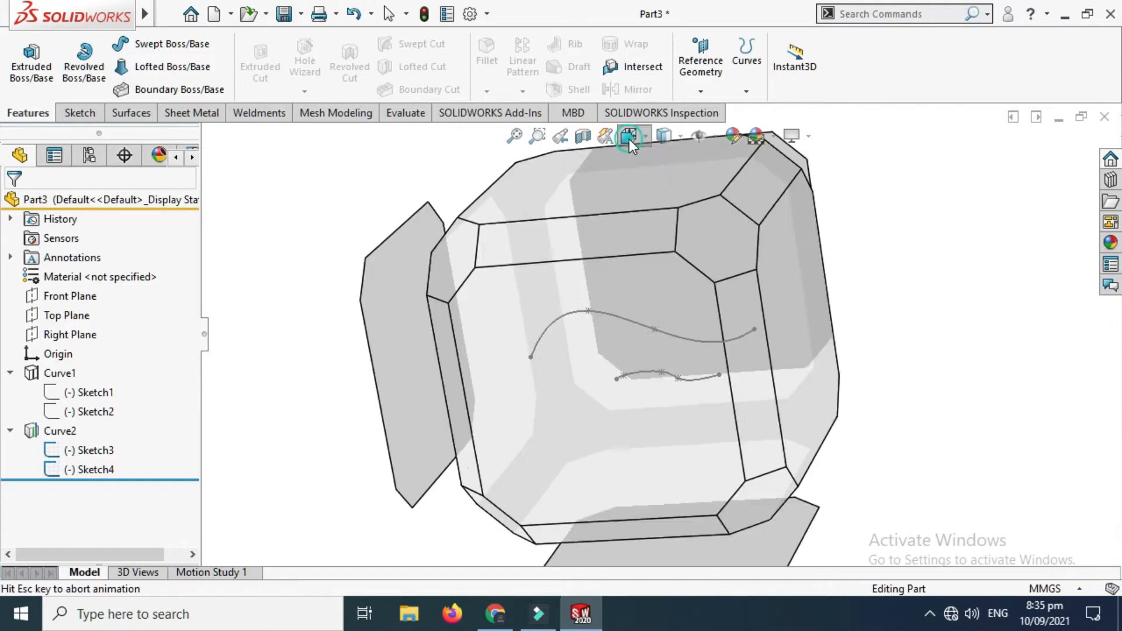
left_click(487, 427)
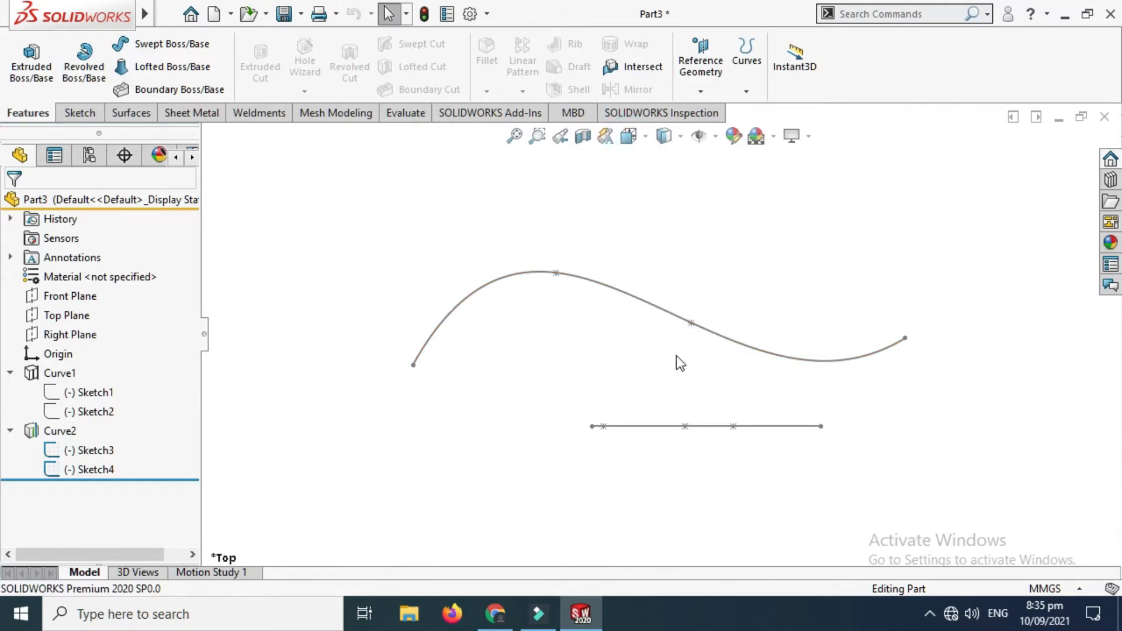
right_click(716, 215)
left_click(752, 261)
left_click_drag(752, 264, 548, 274)
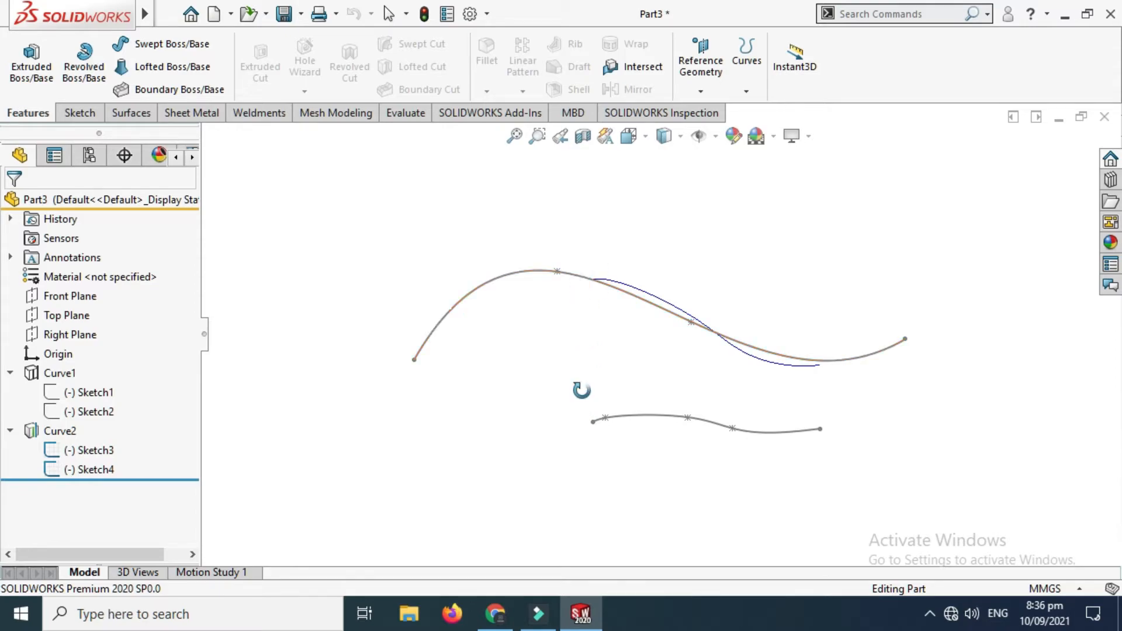
left_click(637, 139)
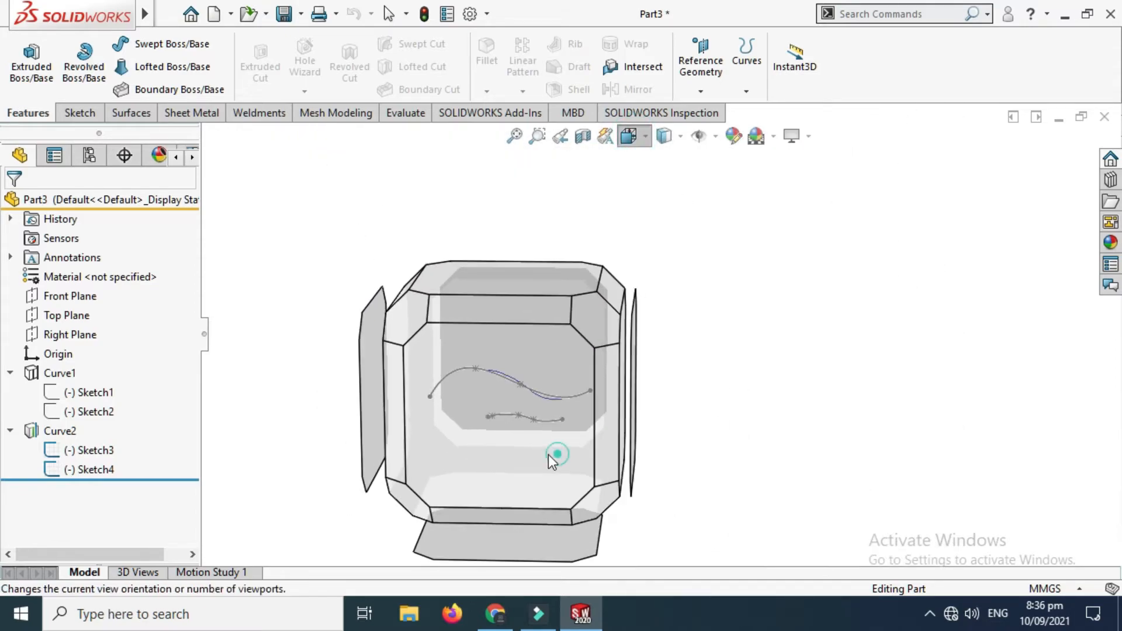
left_click(546, 442)
right_click(731, 232)
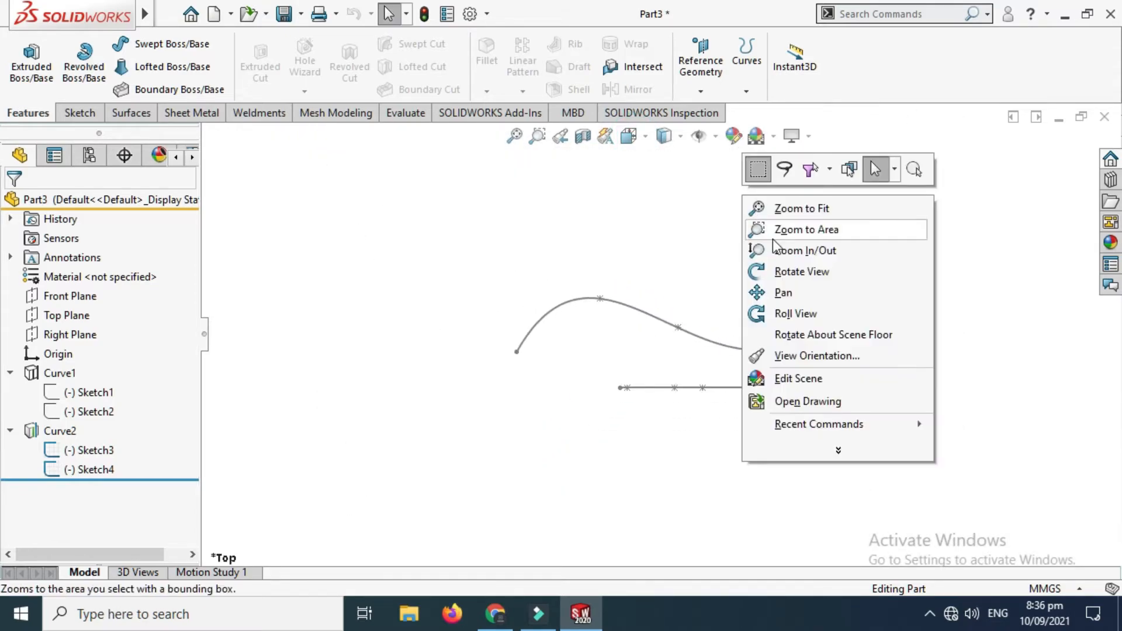
left_click(791, 271)
left_click_drag(702, 234, 579, 305)
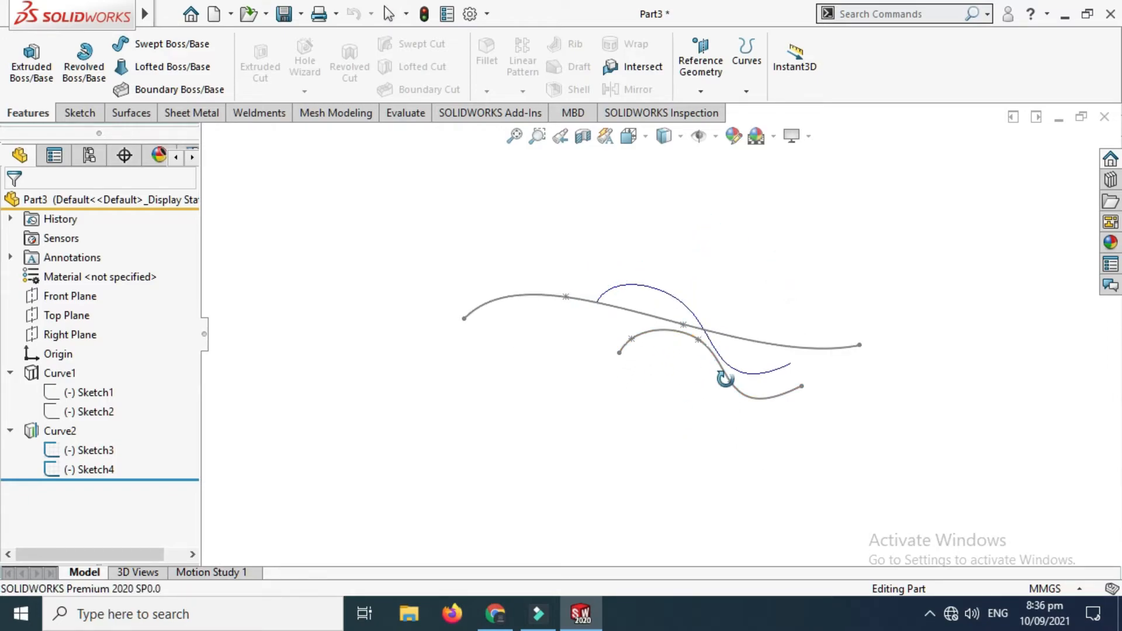
Step: Compare Curve2 with Sketch3 and Sketch4 from the front view and from several rotated angles
left_click(631, 139)
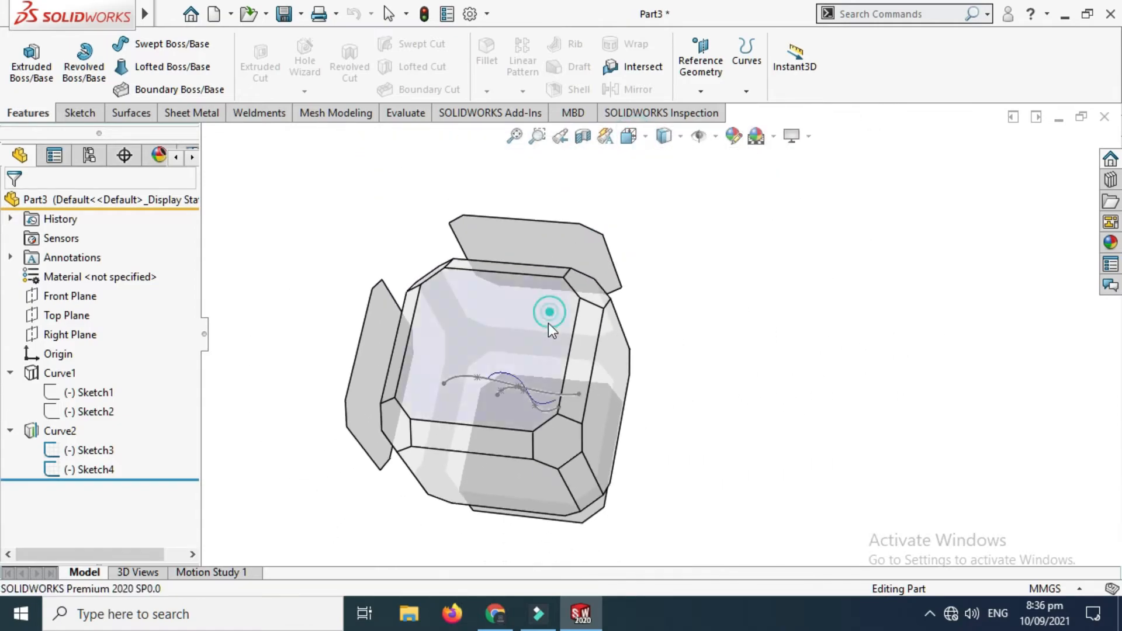
left_click(550, 318)
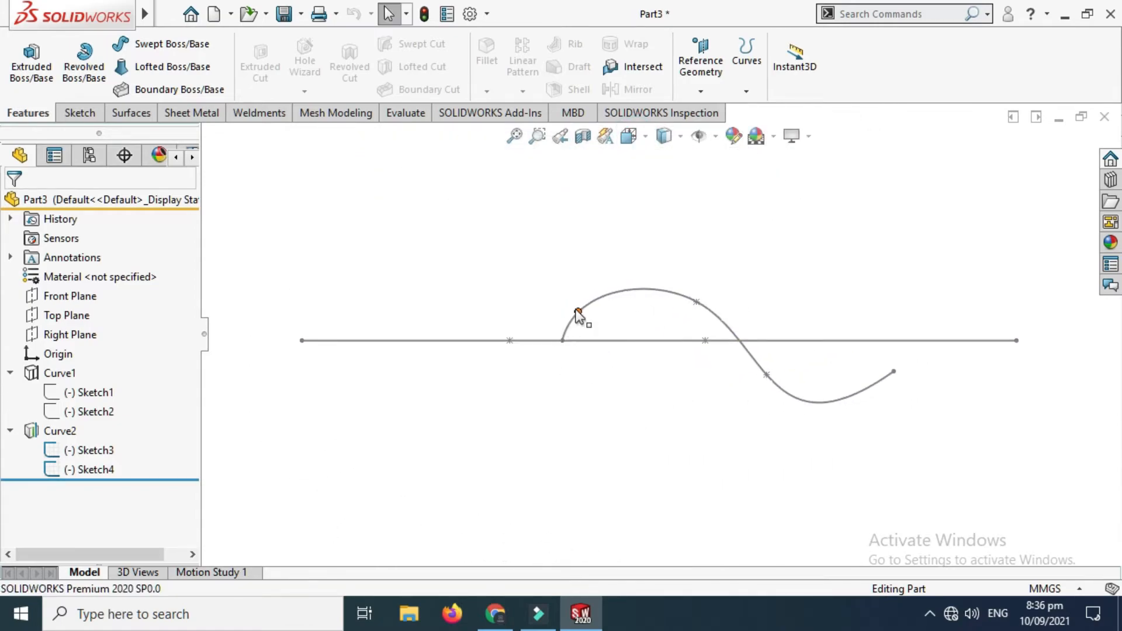
right_click(822, 230)
left_click(851, 290)
left_click_drag(673, 406, 668, 300)
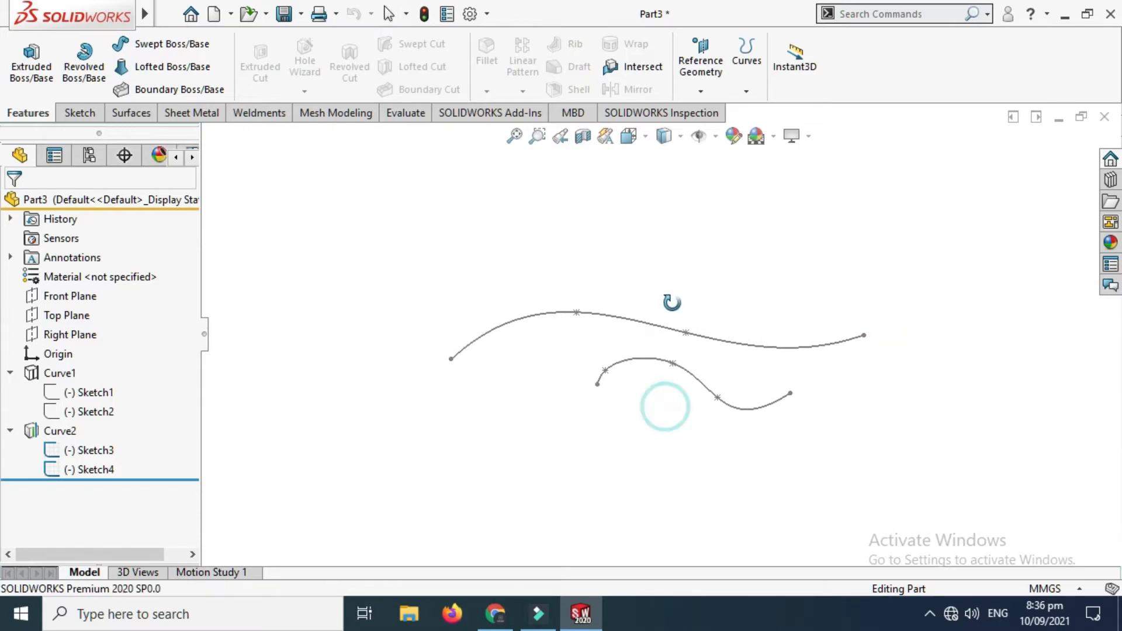
left_click(747, 90)
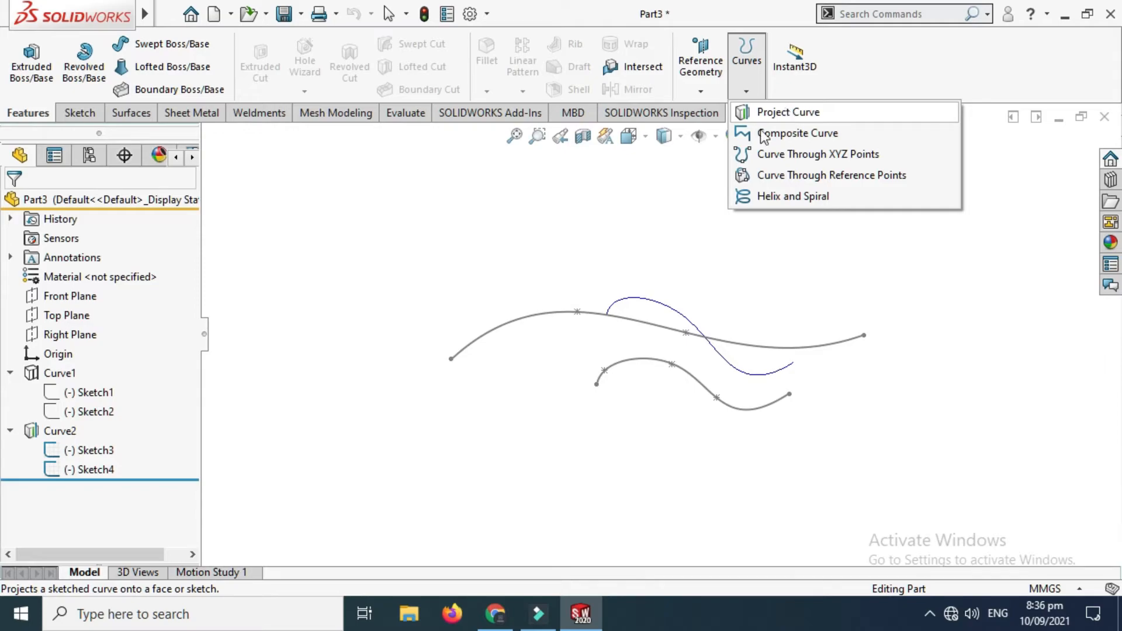
left_click(597, 220)
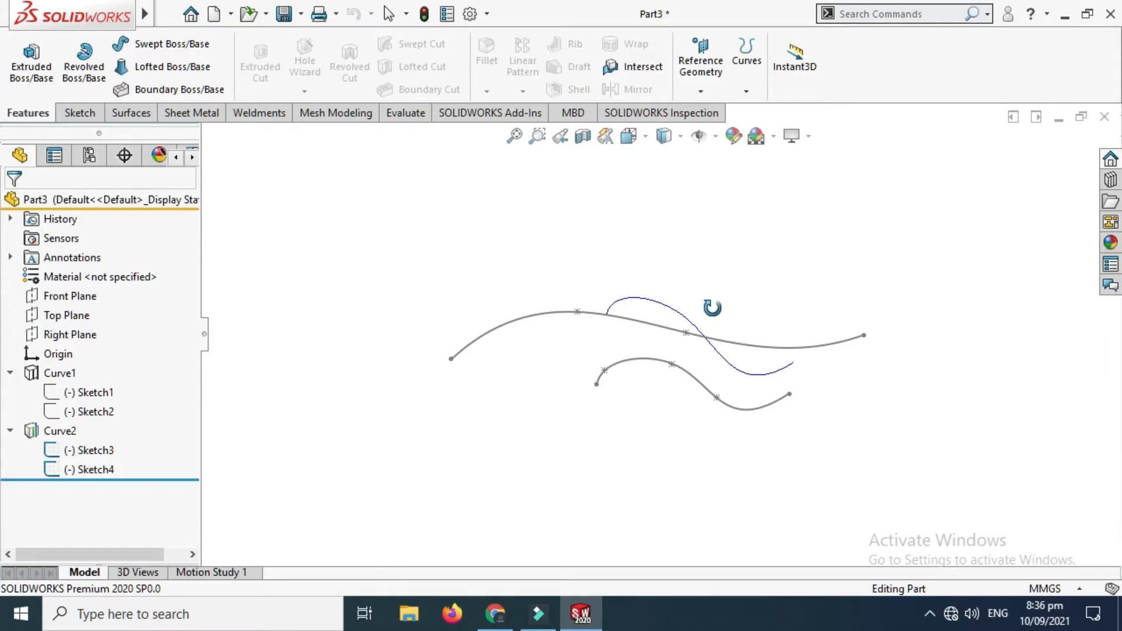
left_click_drag(773, 375, 763, 371)
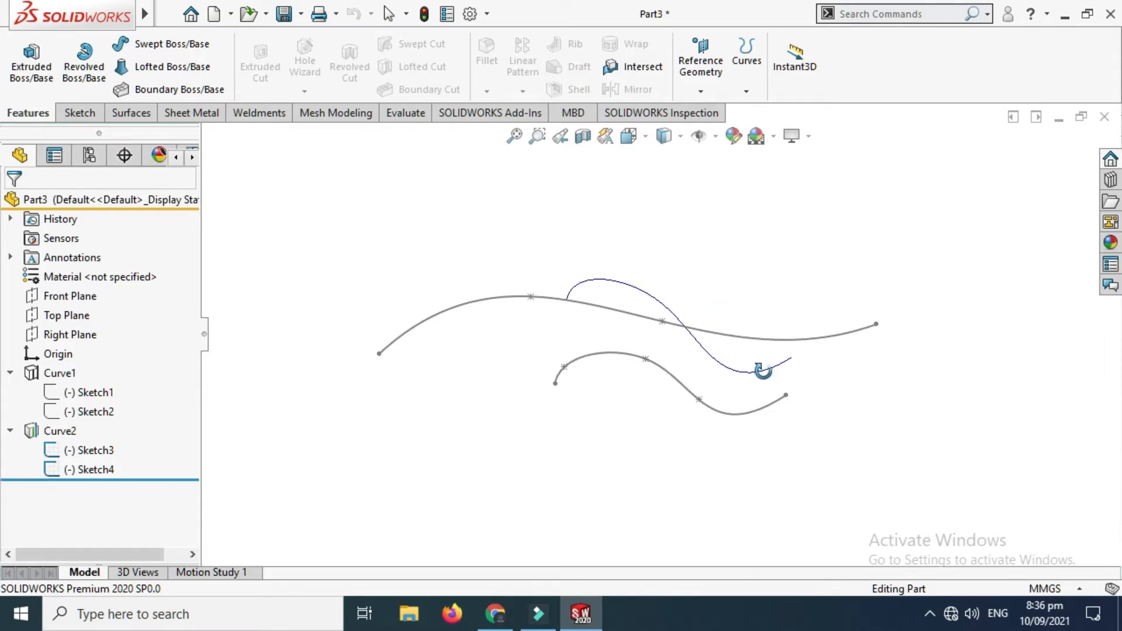
mouse_move(651, 349)
left_mouse_down()
mouse_move(644, 273)
mouse_move(607, 256)
mouse_move(646, 334)
left_mouse_up()
key("Escape")
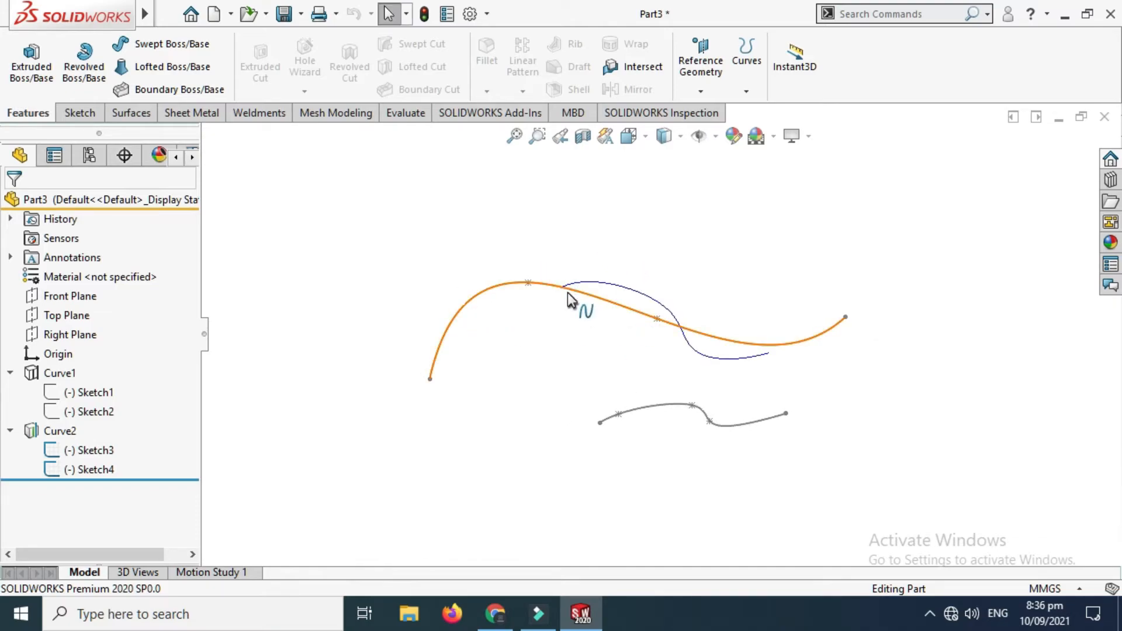
Step: Hide the projected curve Curve2 and its source sketch Sketch3
left_click(57, 431)
left_click(67, 405)
left_click(88, 450)
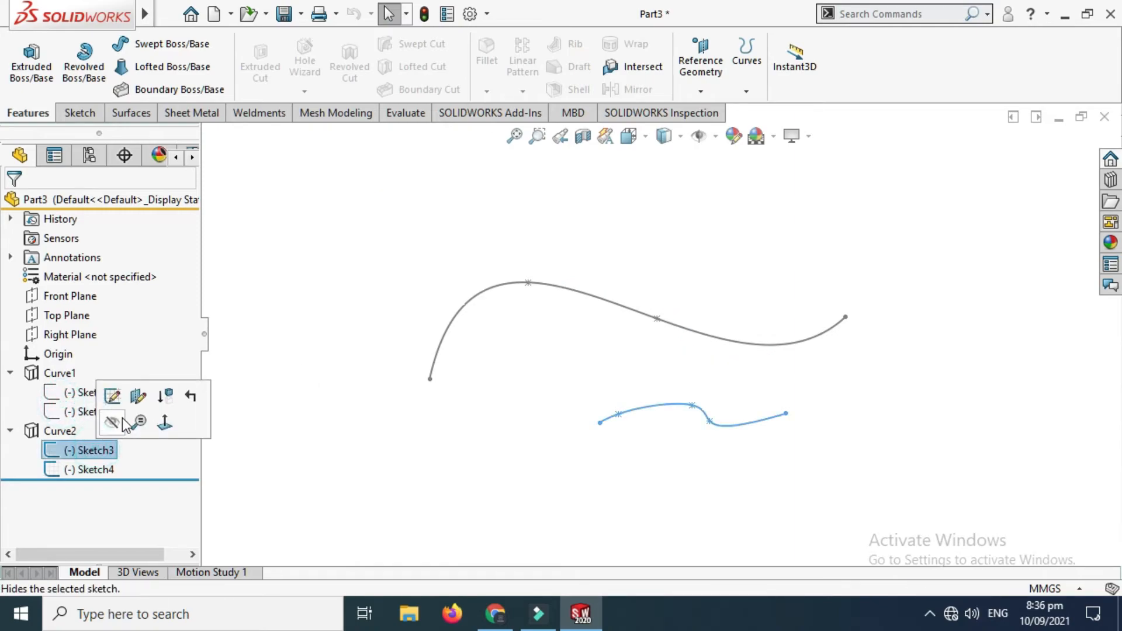
left_click(114, 420)
Step: Show Curve2 again and hide it once more
left_click(59, 431)
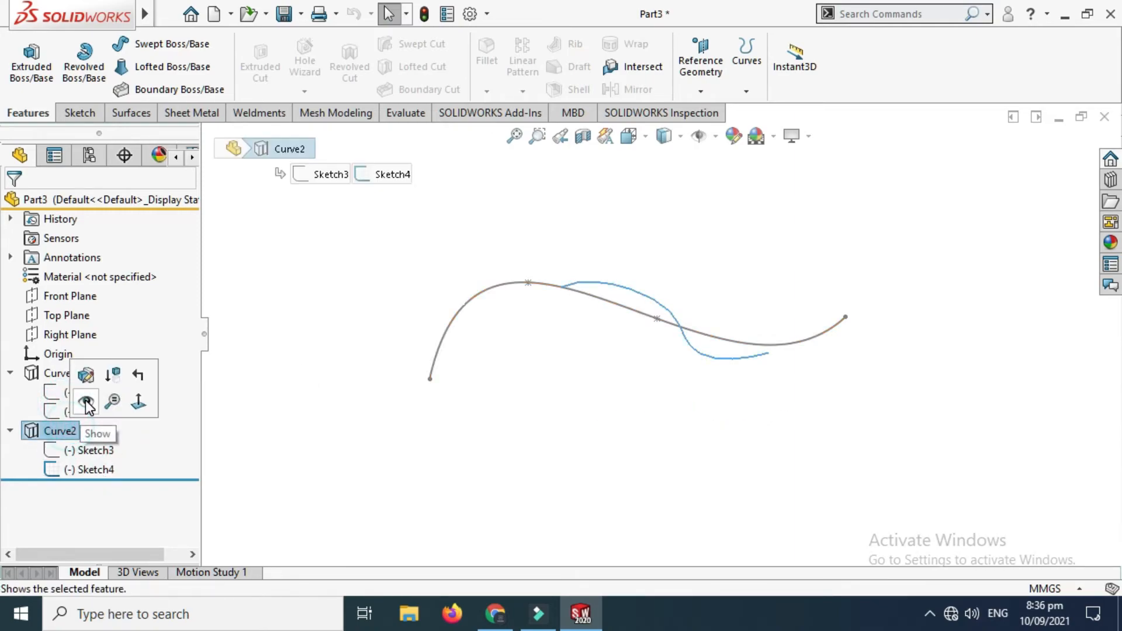
left_click(82, 401)
right_click(66, 432)
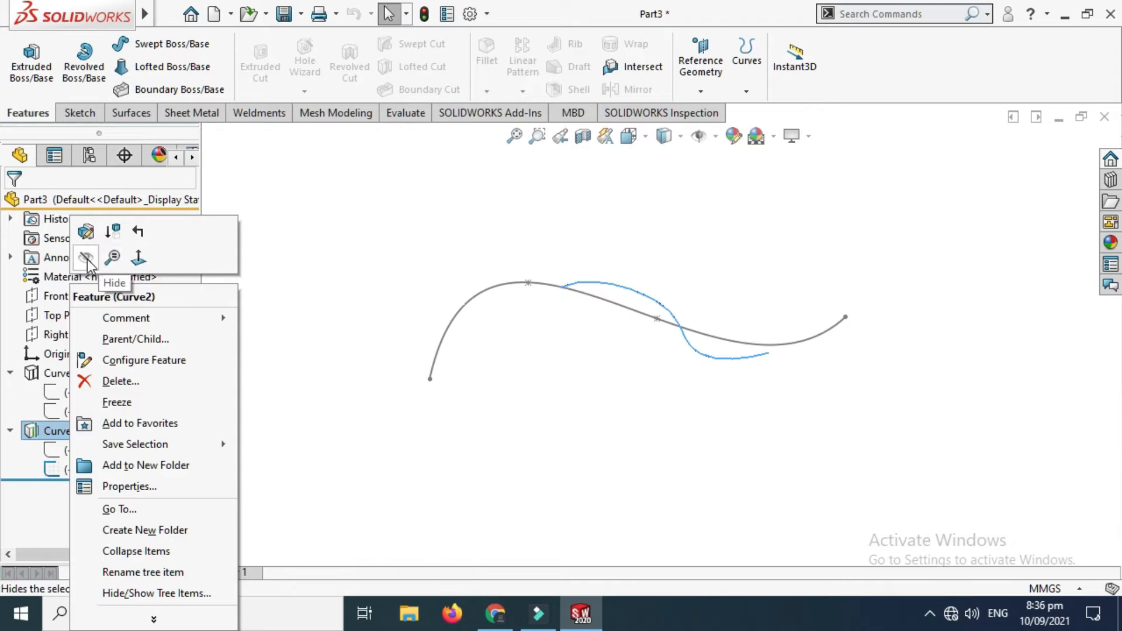
left_click(84, 258)
Step: Hide the remaining source sketch Sketch4 so the graphics area is clear
left_click(69, 449)
left_click(73, 454)
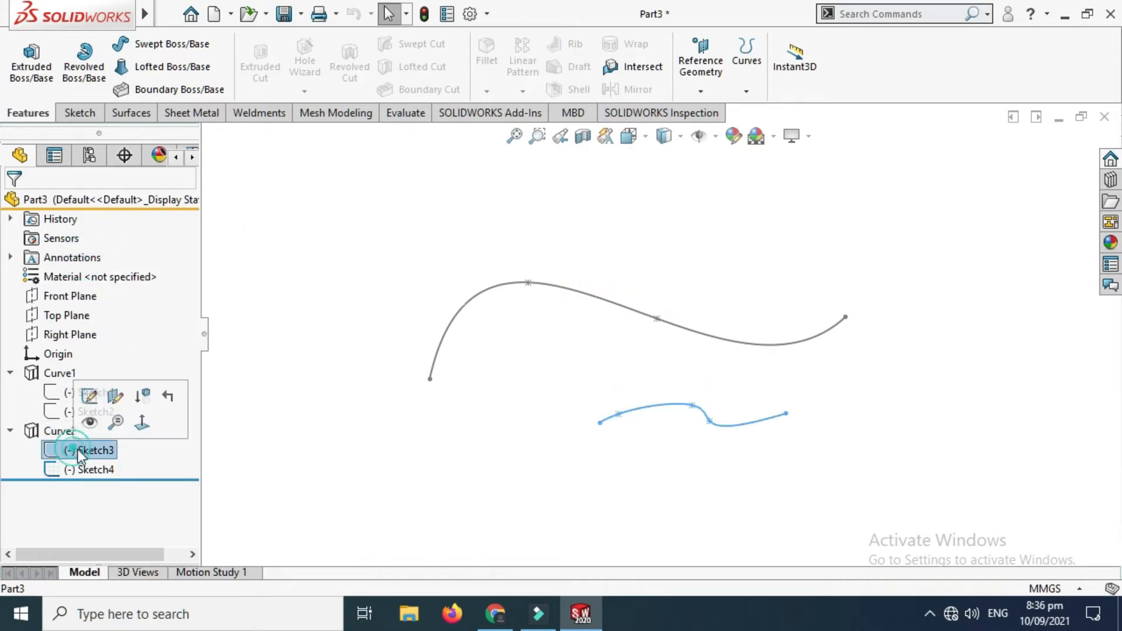
left_click(90, 469, "ctrl")
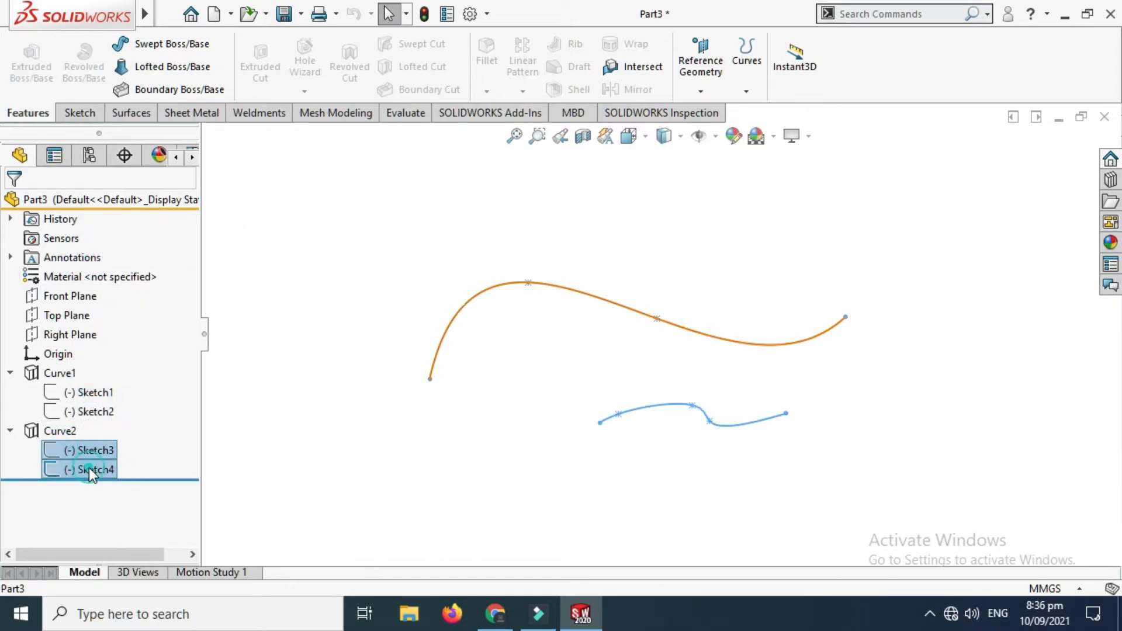
left_click(107, 442)
left_click(463, 240)
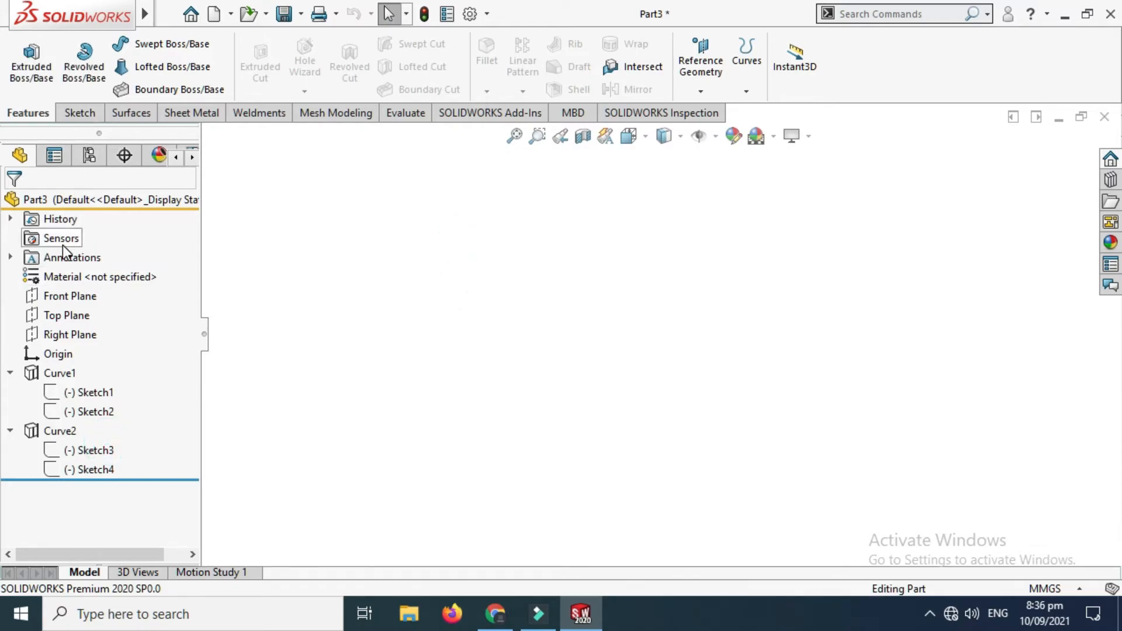
Step: Start a new sketch on the Front Plane and face it in the front view
left_click(80, 113)
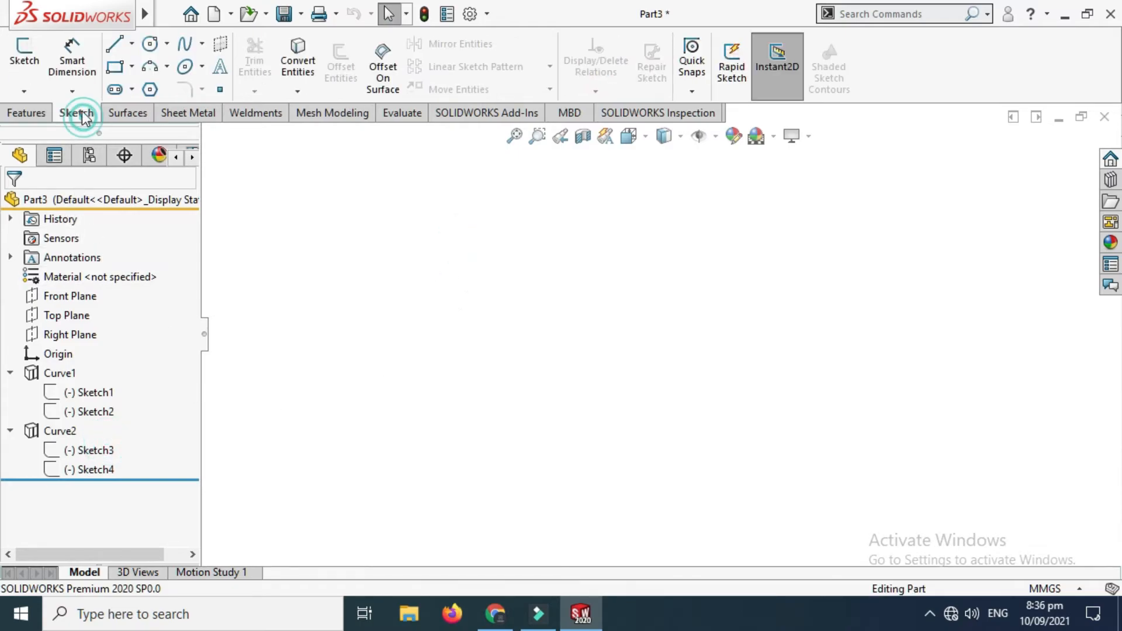
left_click(34, 65)
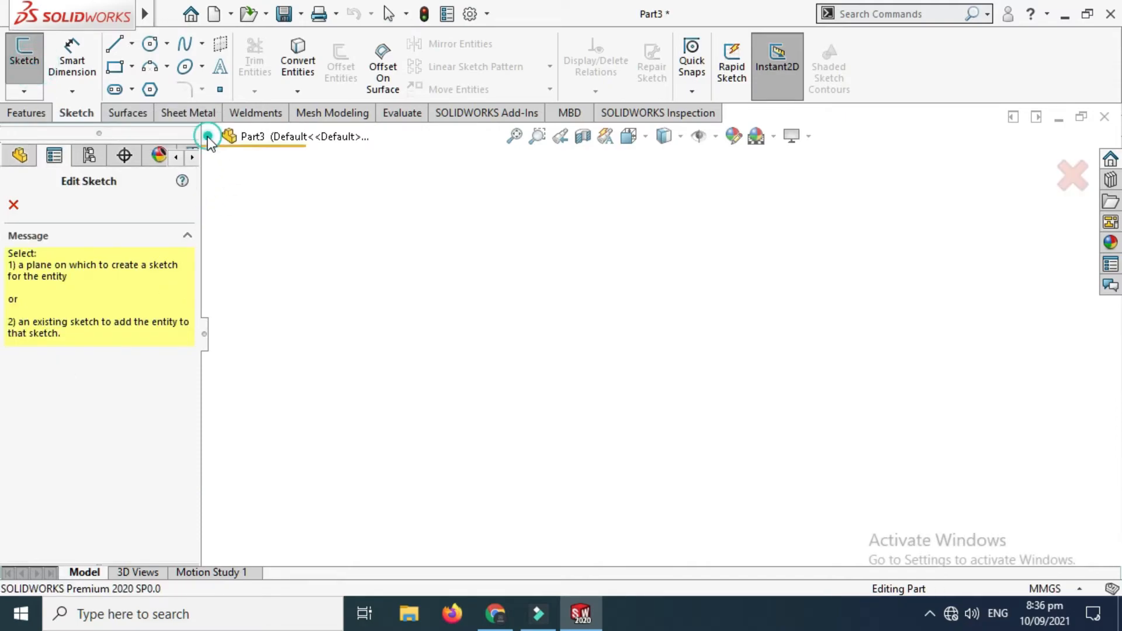
left_click(209, 136)
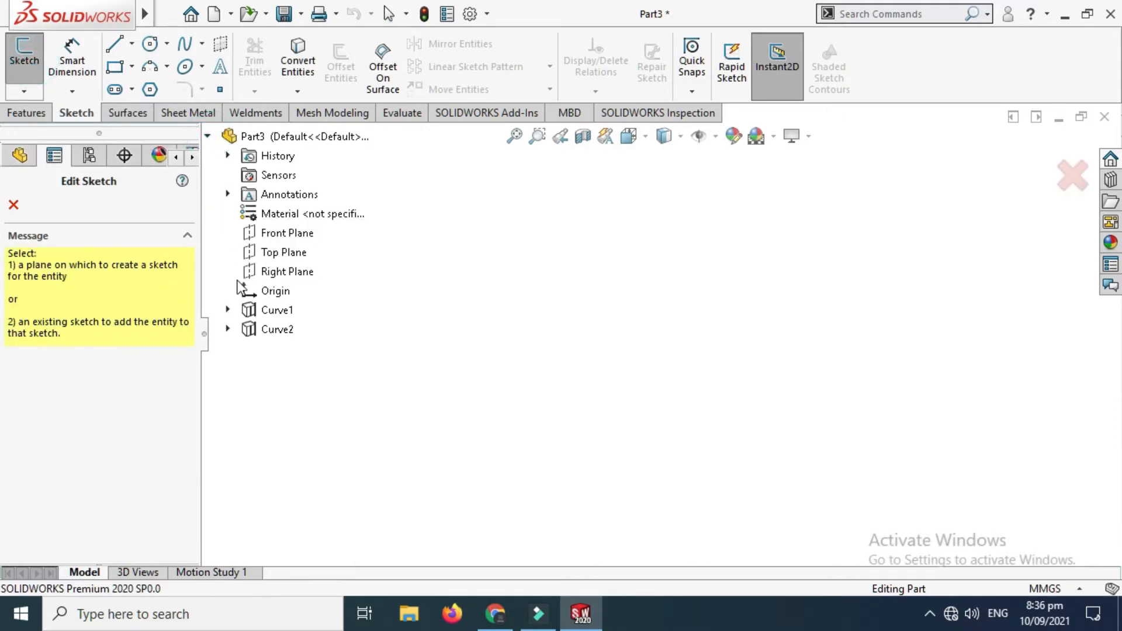
left_click(283, 242)
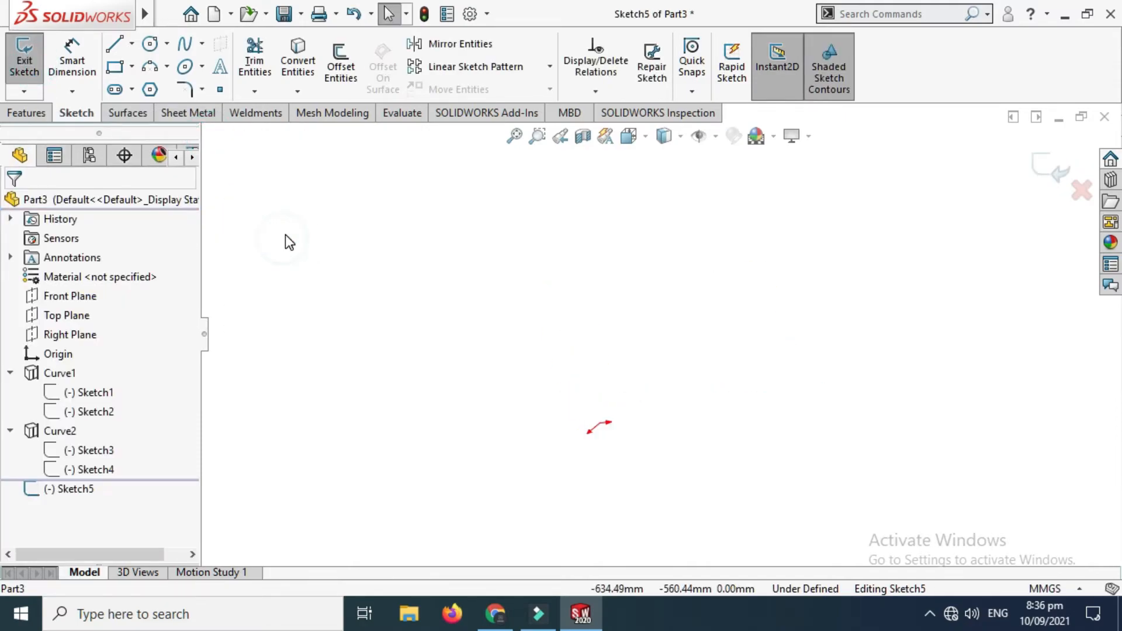
left_click(629, 137)
left_click(727, 236)
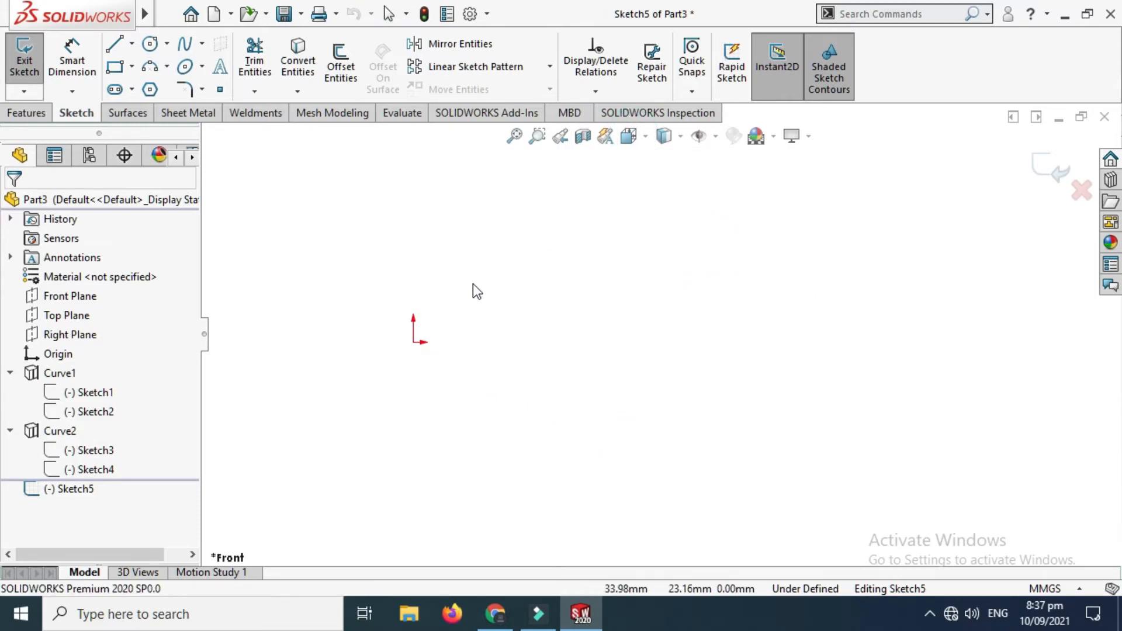
Step: Sketch a wavy five-point spline from the origin, ending about 171 mm across and 31 mm up, and close the sketch
left_click(185, 43)
left_click(415, 342)
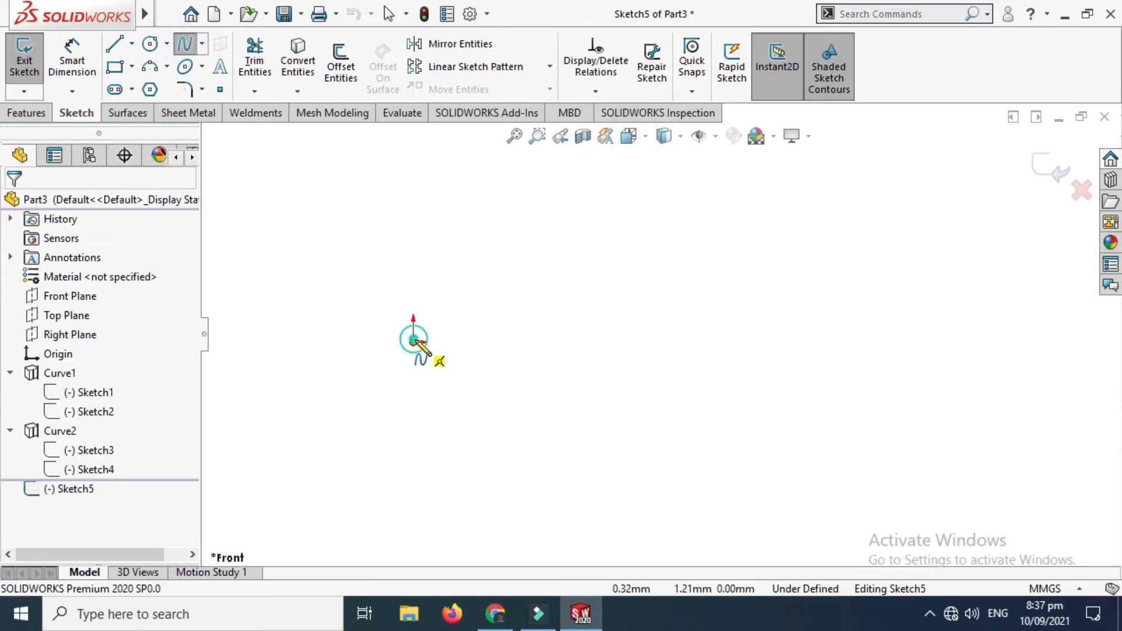
left_click(473, 292)
left_click(626, 250)
left_click(707, 344)
left_click(824, 268)
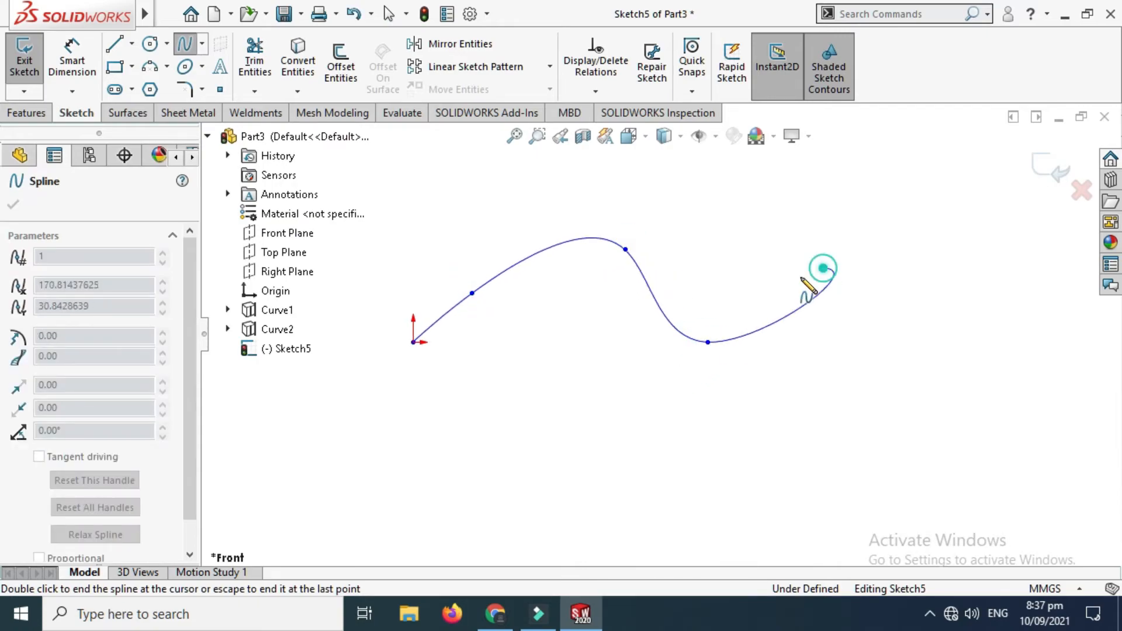
key("Escape")
scroll(699, 240, "down", 1)
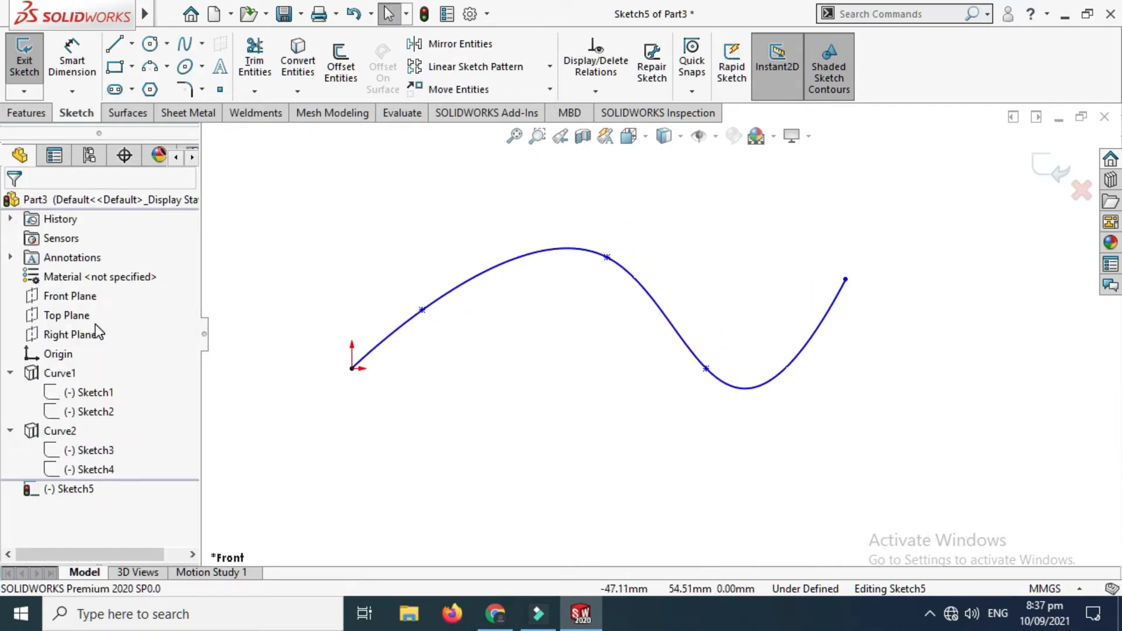
left_click(1046, 168)
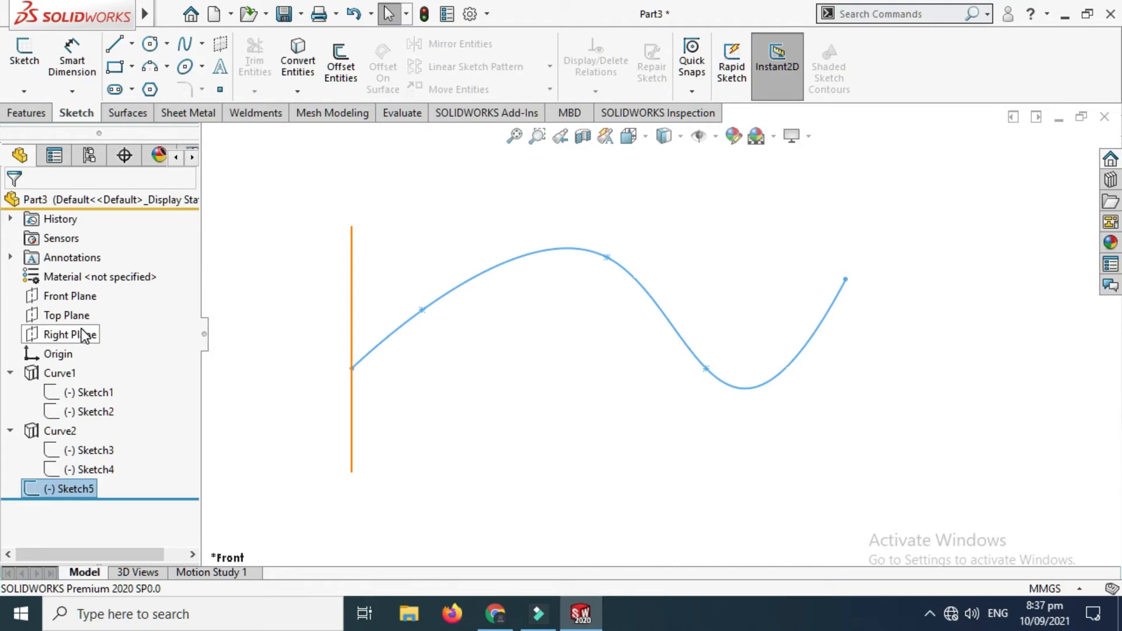
Step: Start a new sketch on the Right Plane and face it in the right view
left_click(83, 335)
left_click(93, 301)
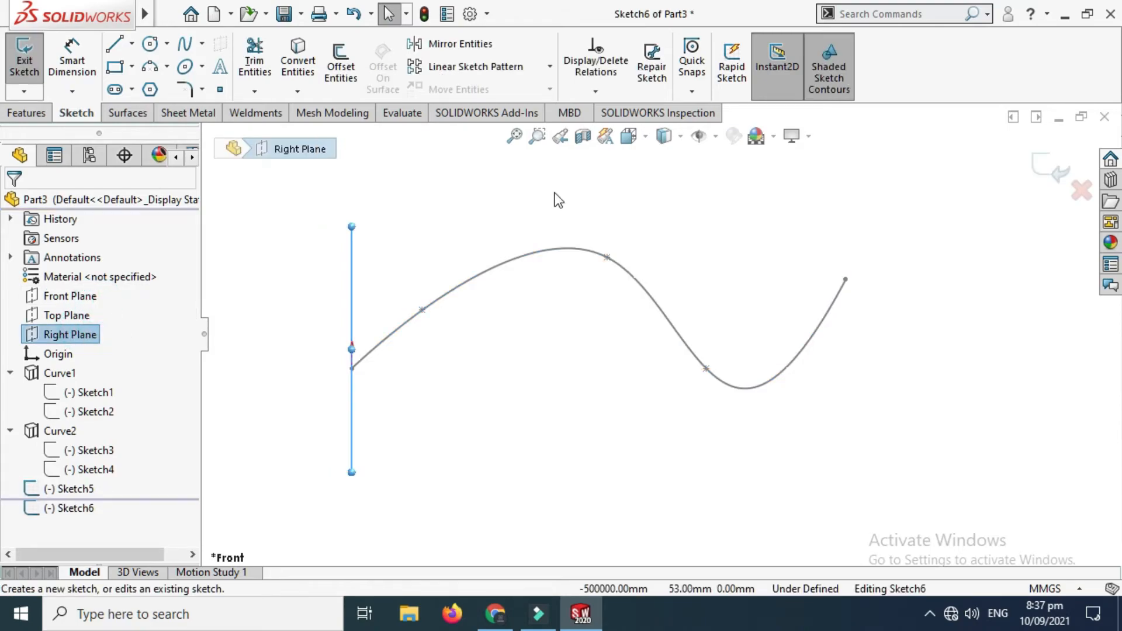
left_click(634, 139)
left_click(729, 226)
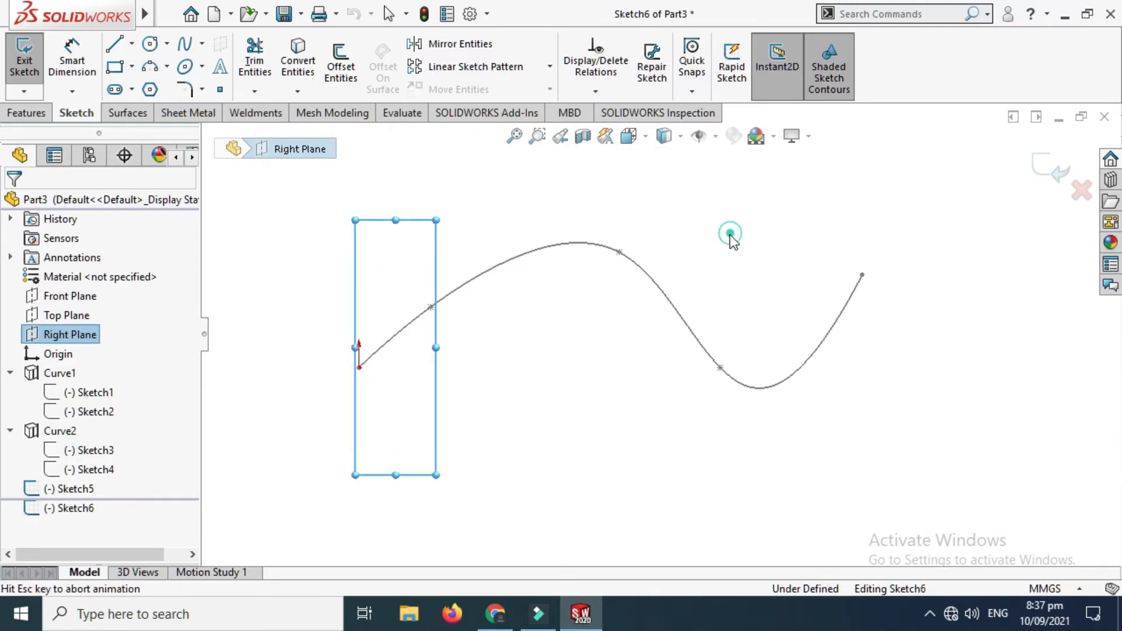
Step: Sketch a four-point S-shaped spline from below the origin, ending about 63 mm across and 68 mm above it
left_click(205, 45)
left_click(215, 68)
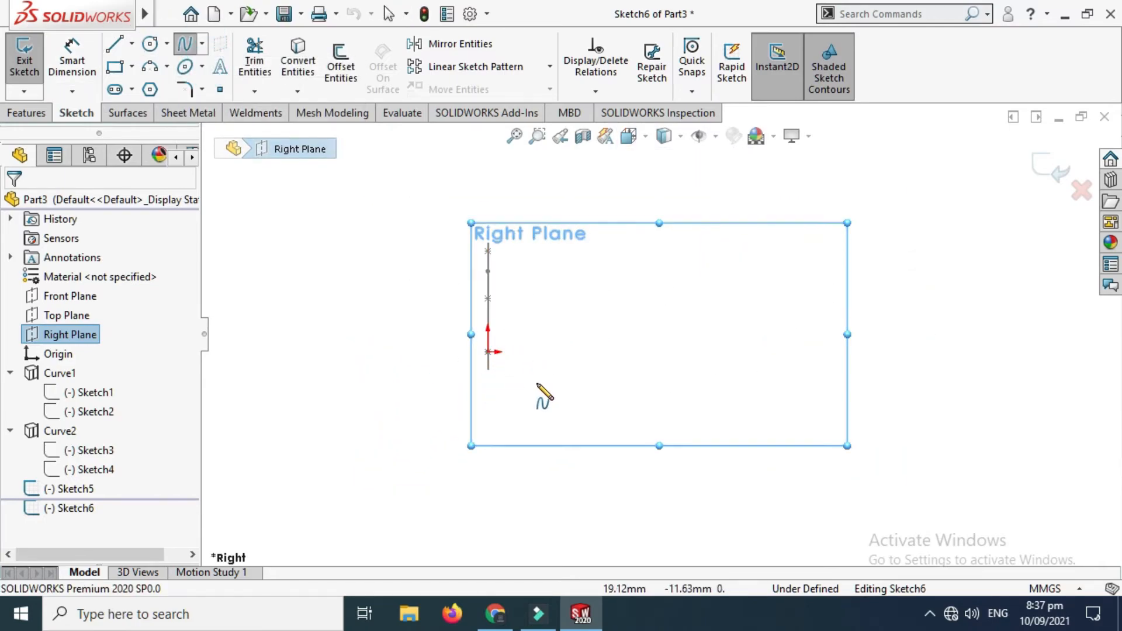
left_click(522, 408)
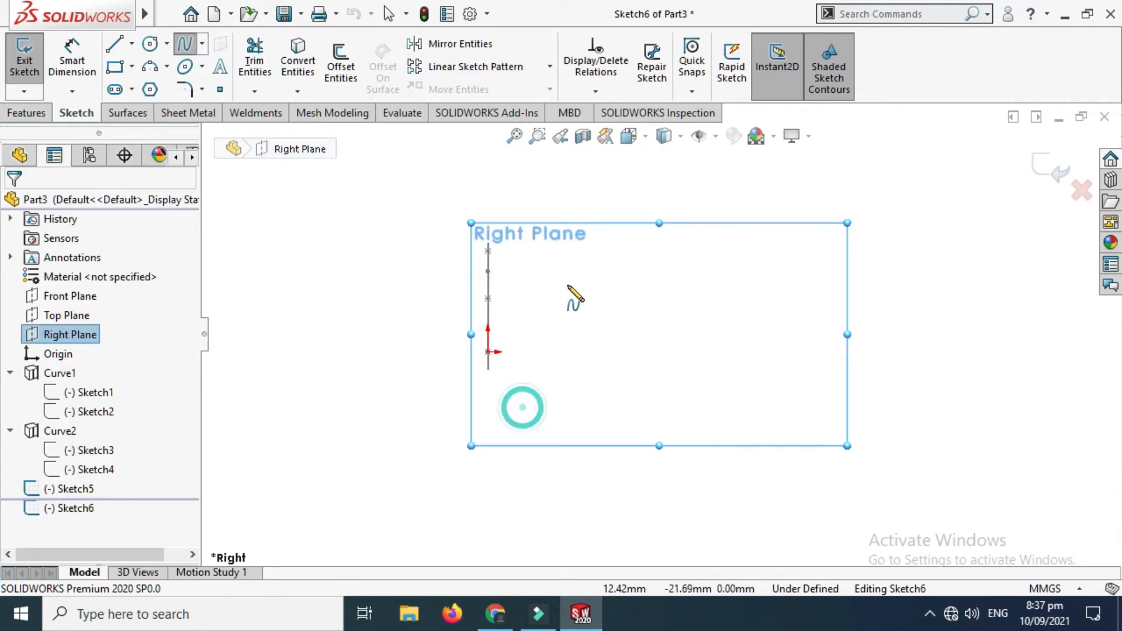
left_click(568, 285)
left_click(741, 245)
double_click(653, 173)
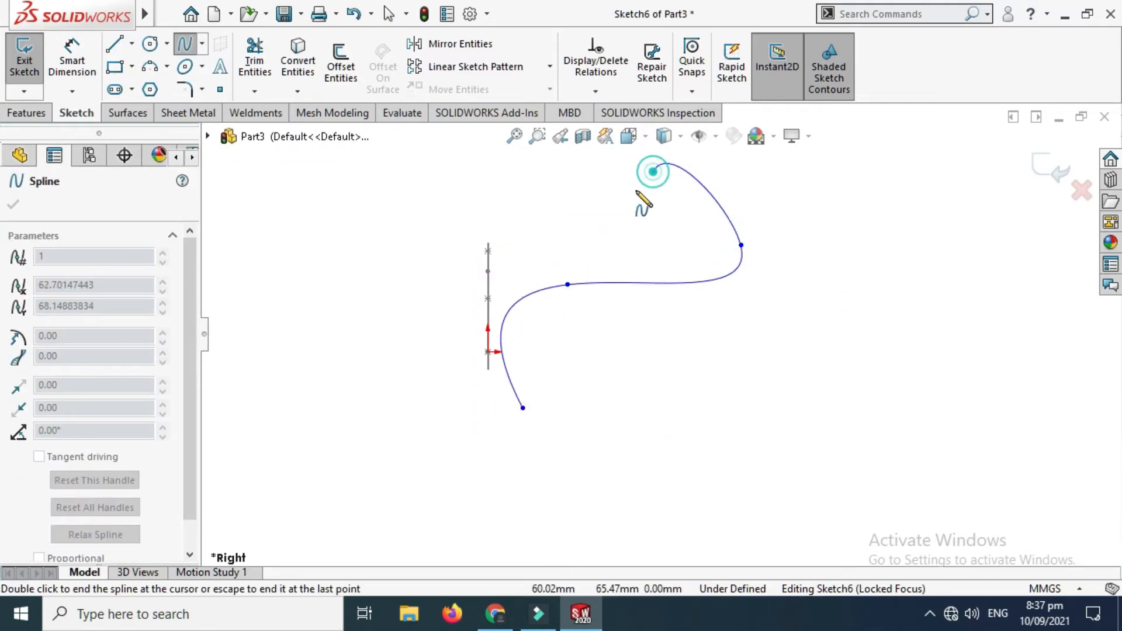
scroll(718, 251, "up", 2)
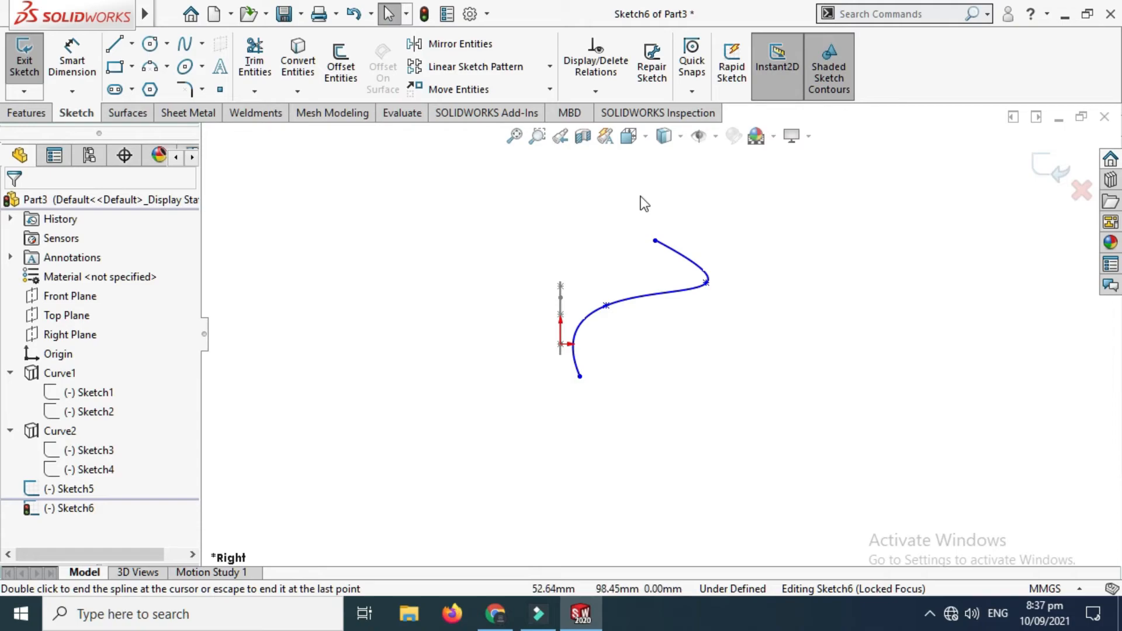
Step: Close the finished S-shaped spline sketch on the Right Plane
scroll(621, 236, "down", 2)
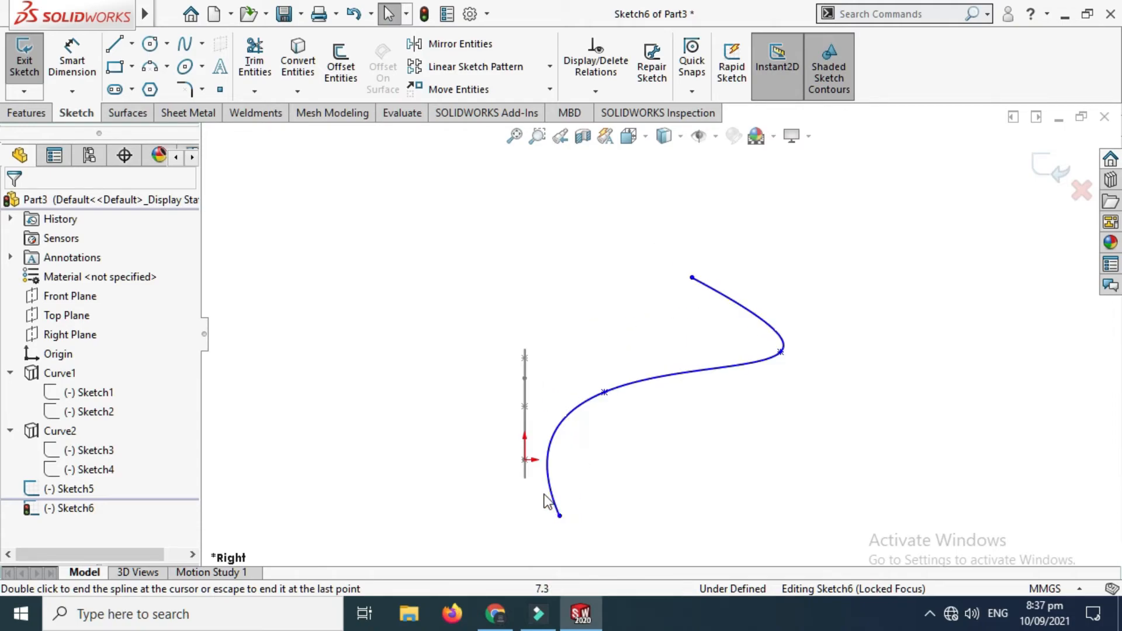
scroll(535, 476, "down", 1)
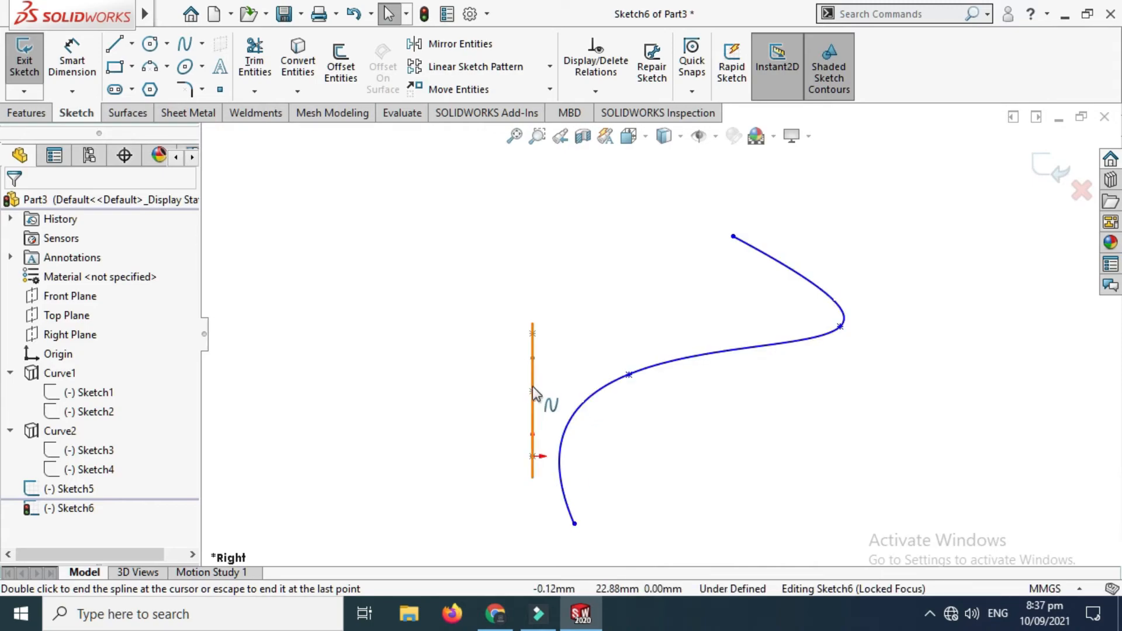
scroll(532, 392, "down", 1)
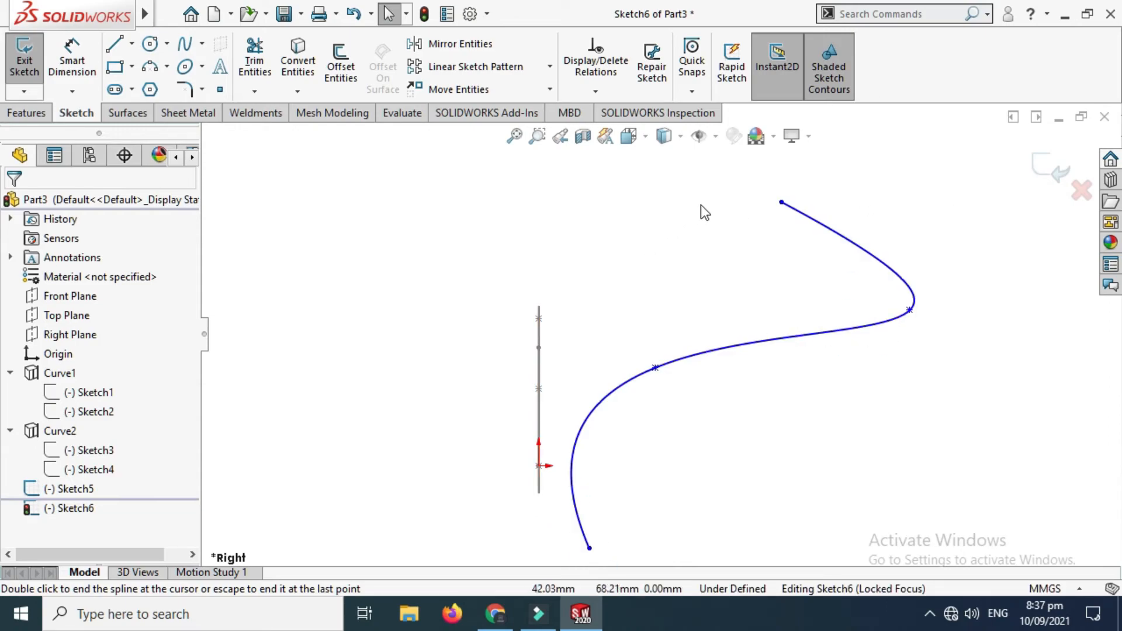
left_click(1047, 169)
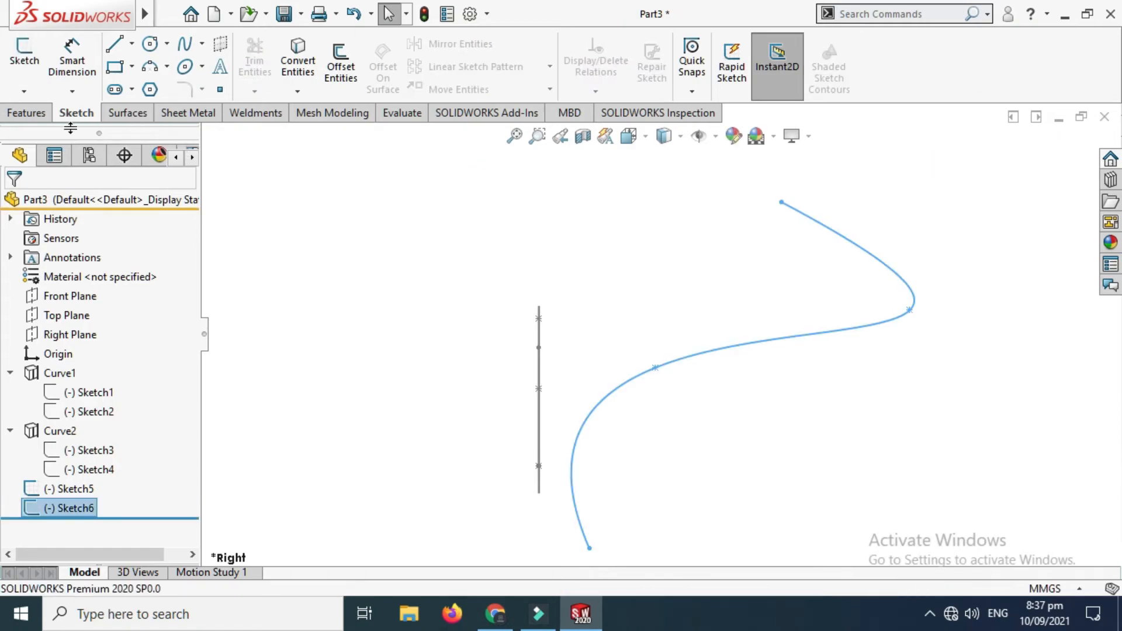
Step: Start a sketch-on-sketch projected curve using the Right Plane spline, Sketch6, and the Front Plane spline, Sketch5
left_click(27, 112)
left_click(747, 90)
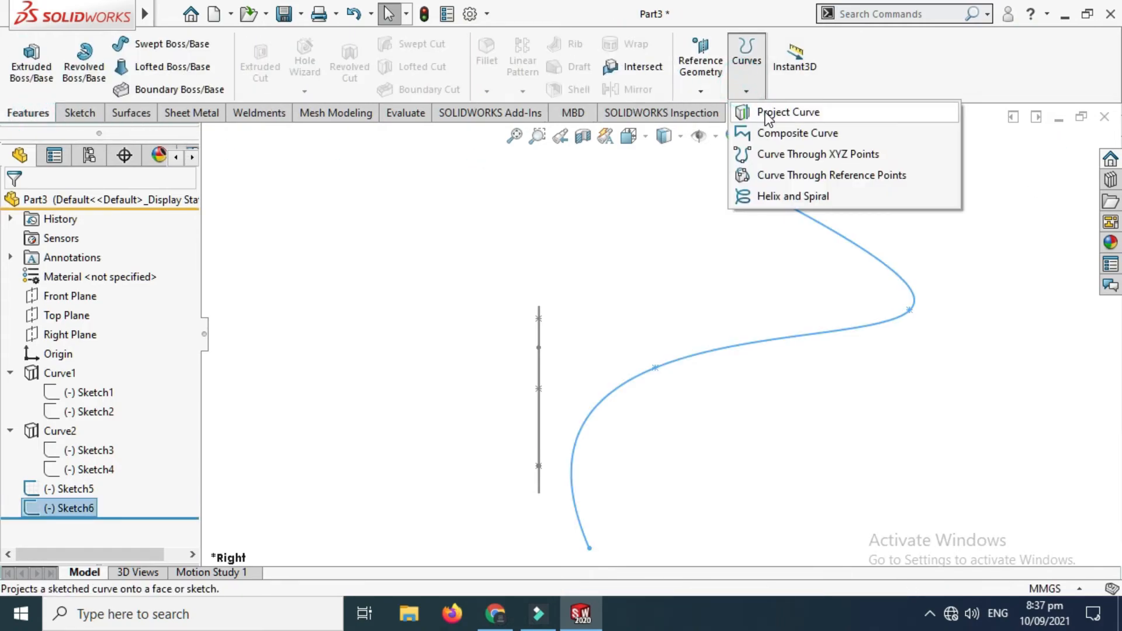
left_click(766, 114)
scroll(719, 234, "up", 2)
right_click(573, 232)
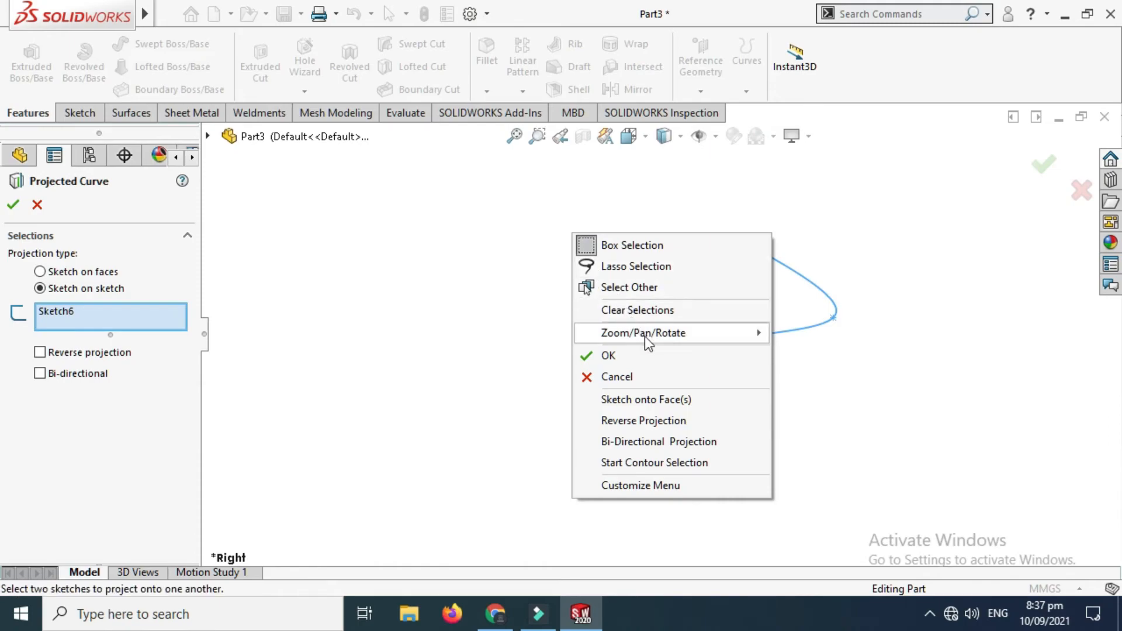
mouse_move(647, 342)
left_click(818, 416)
left_click_drag(744, 391, 694, 377)
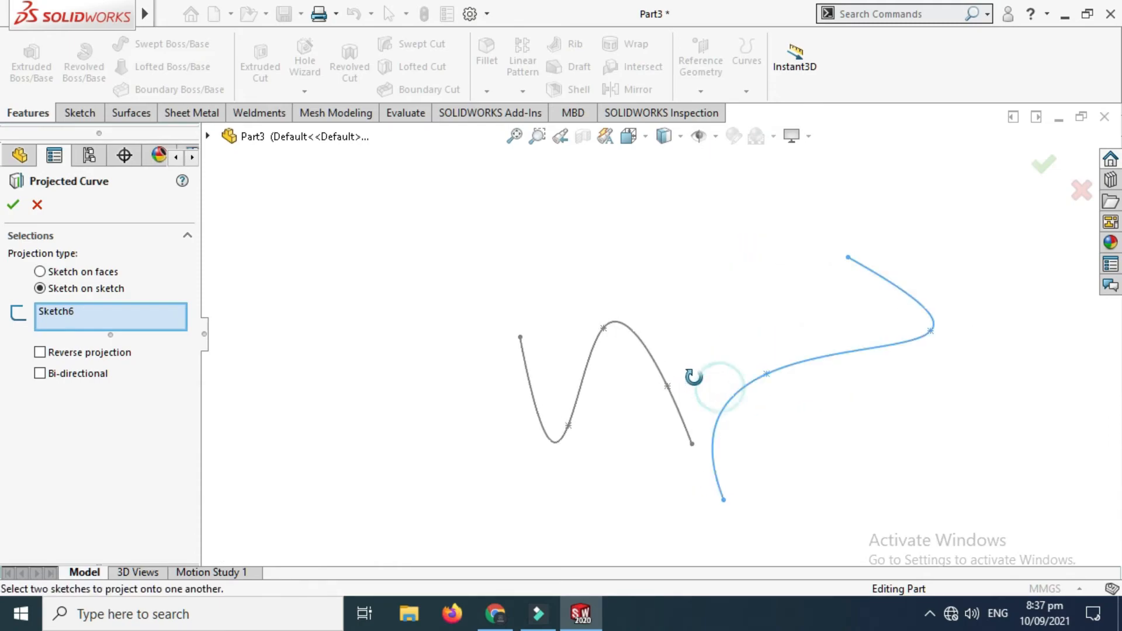
left_click(591, 377)
middle_click_drag(590, 376, 712, 369)
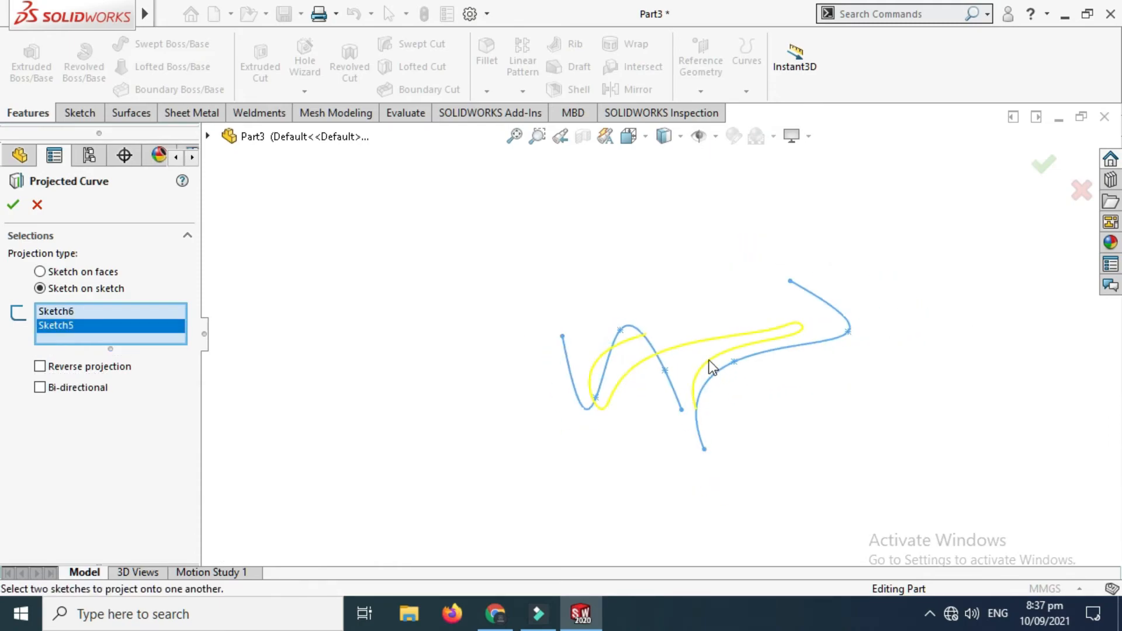
Step: Check the projected curve preview against the S-shaped spline in the right view and accept the feature
left_click(628, 135)
left_click(464, 388)
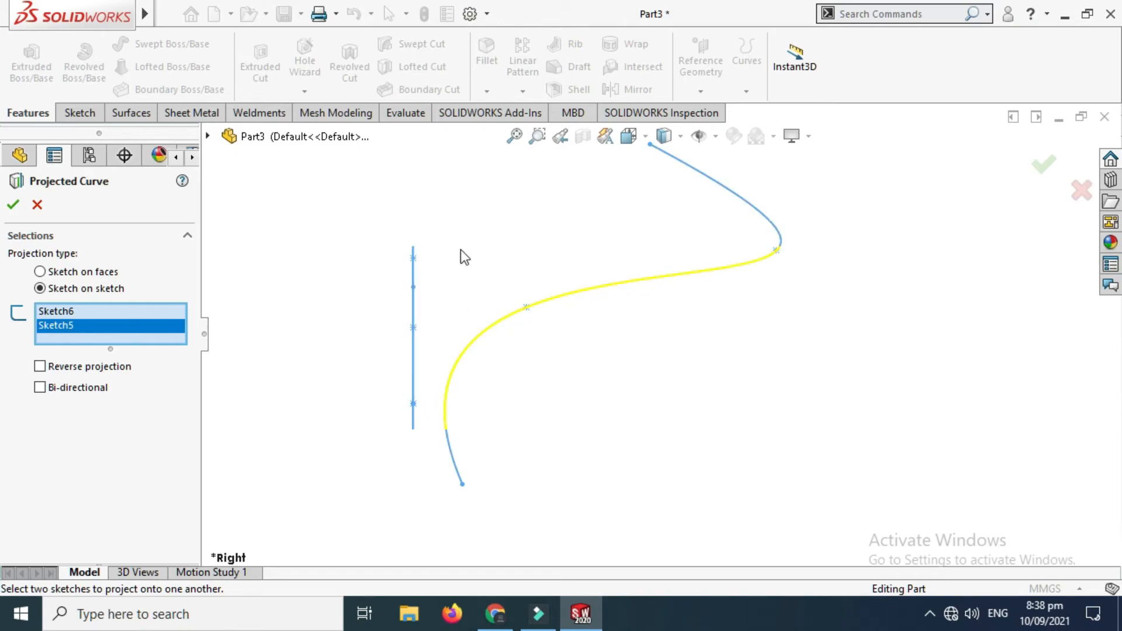
scroll(610, 304, "up", 2)
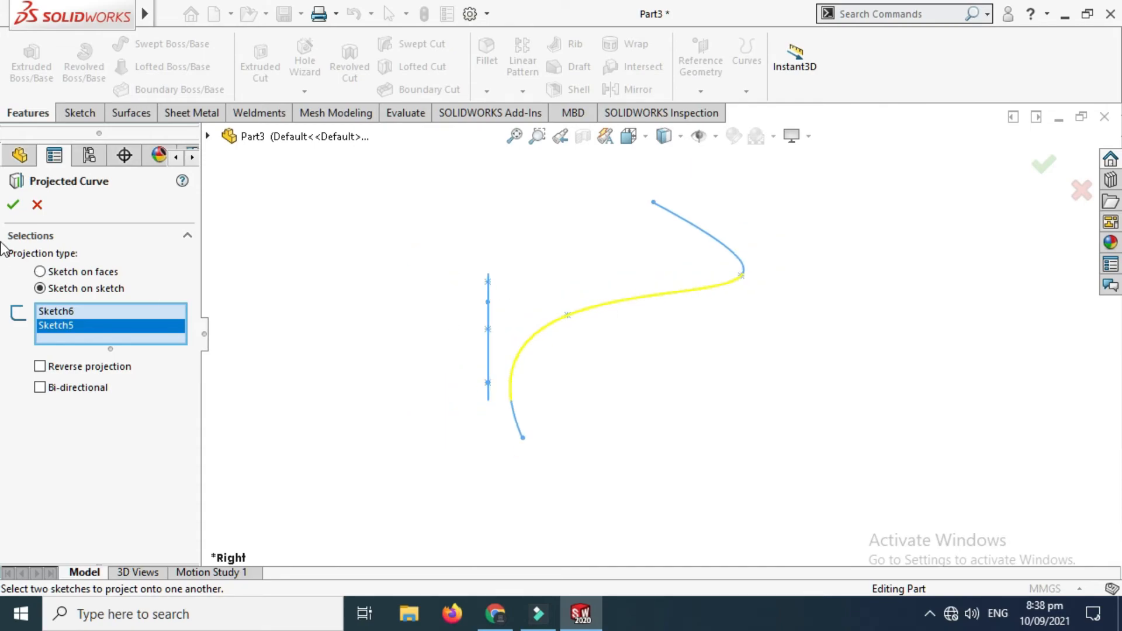
left_click(13, 205)
left_click(420, 195)
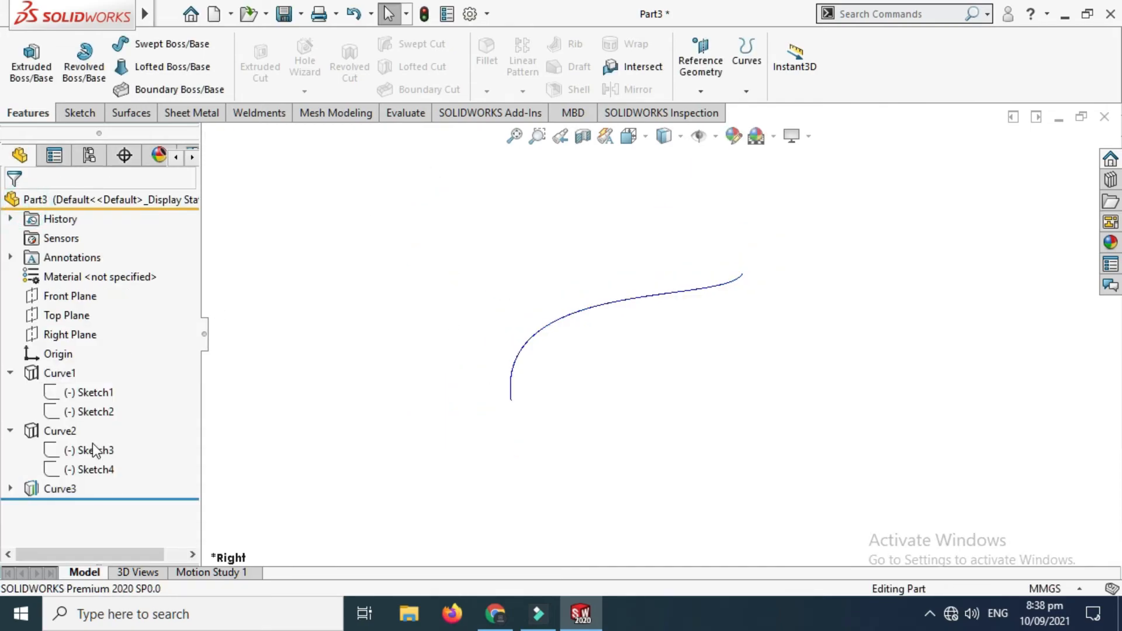
Step: Show the hidden source sketches Sketch5 and Sketch6 under Curve3
left_click(10, 488)
left_click(88, 508)
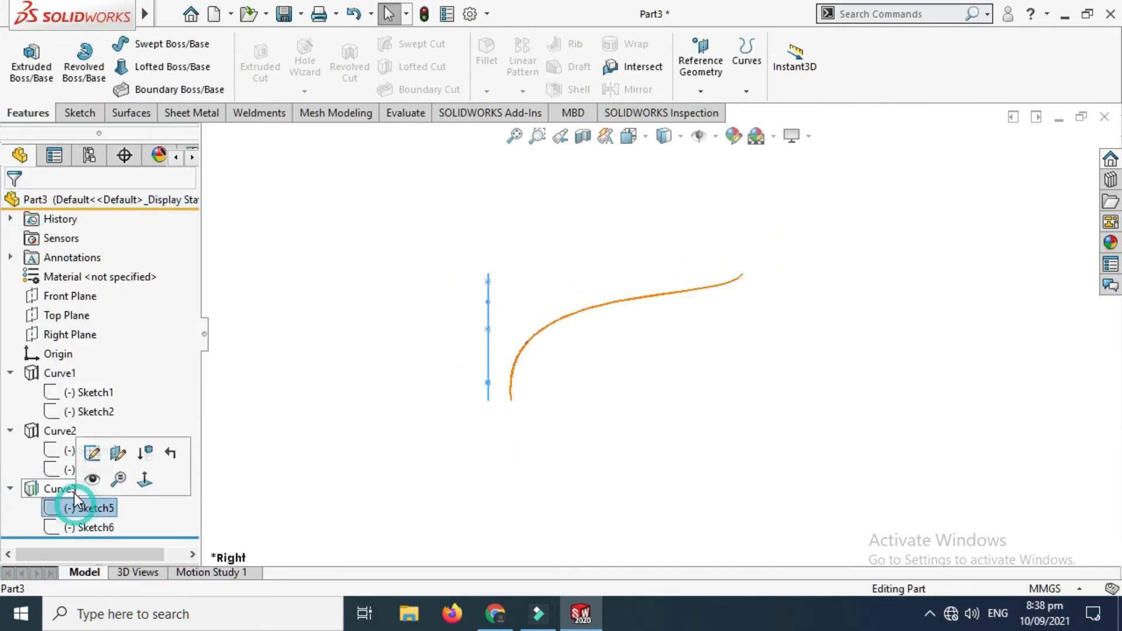
left_click(93, 478)
left_click(89, 527)
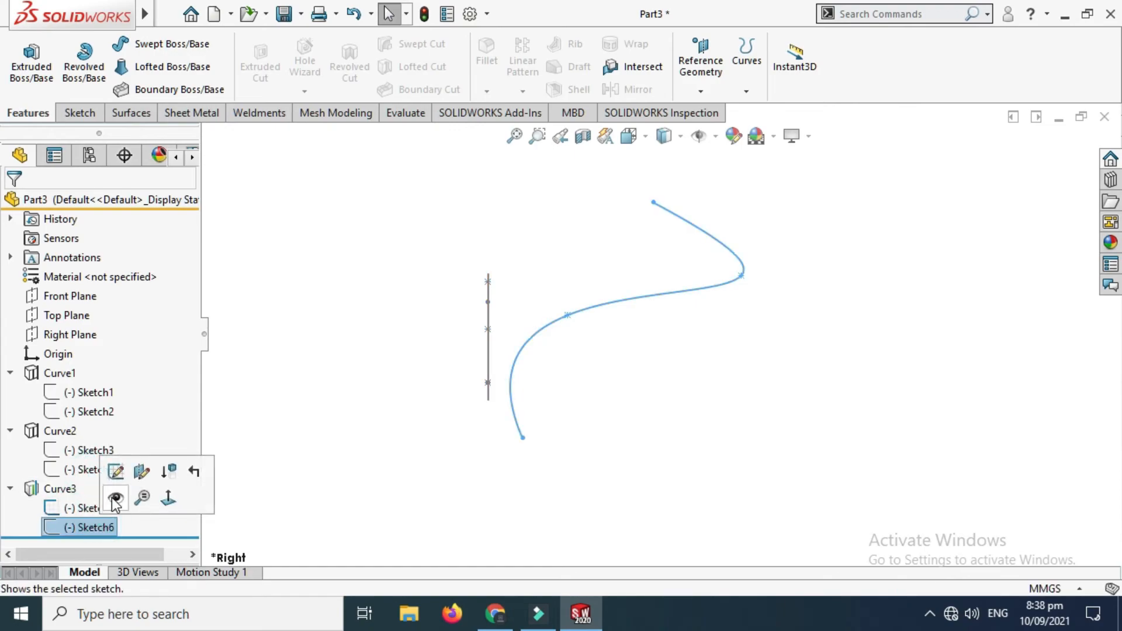
left_click(111, 497)
left_click(343, 268)
Step: Compare Curve3 with the Right Plane spline in the right view and with the Front Plane spline in the back view
right_click(527, 180)
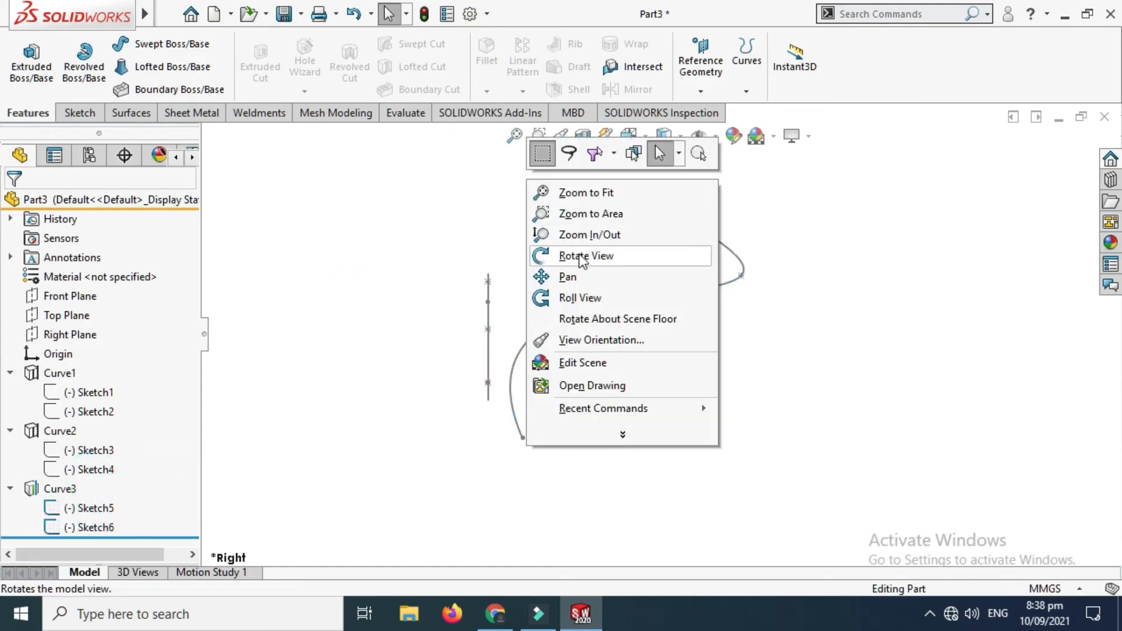
left_click(580, 256)
left_click_drag(564, 255, 558, 294)
mouse_move(515, 362)
left_mouse_down()
mouse_move(571, 345)
mouse_move(602, 318)
mouse_move(597, 263)
mouse_move(570, 284)
mouse_move(636, 326)
mouse_move(719, 306)
mouse_move(584, 317)
mouse_move(587, 283)
left_mouse_up()
left_click(631, 138)
left_click(516, 368)
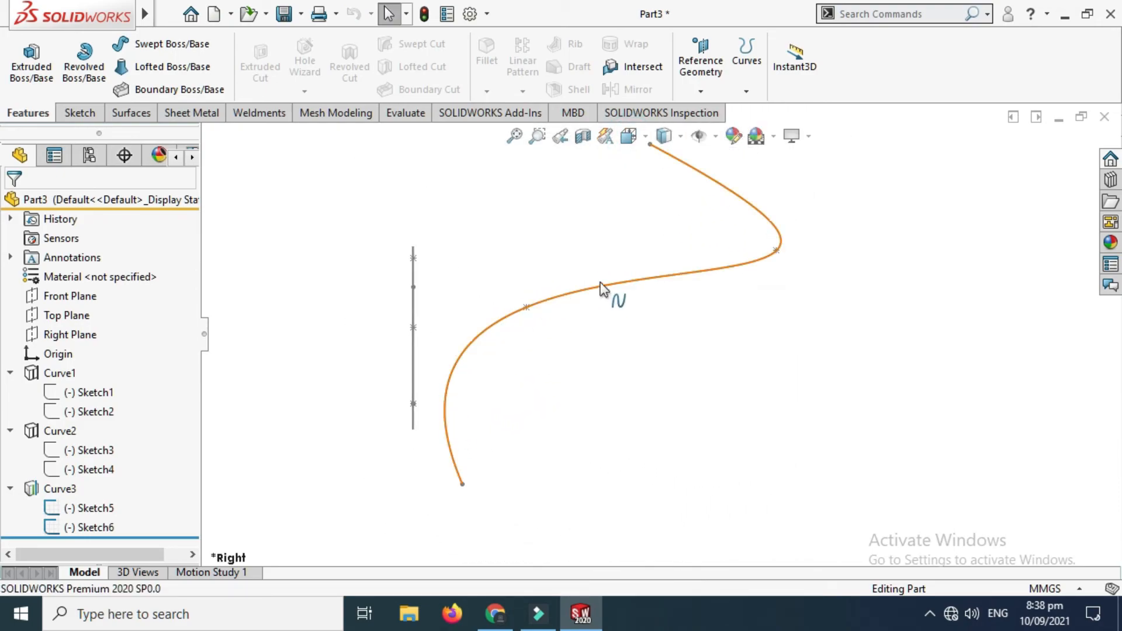
scroll(726, 281, "up", 3)
right_click(758, 201)
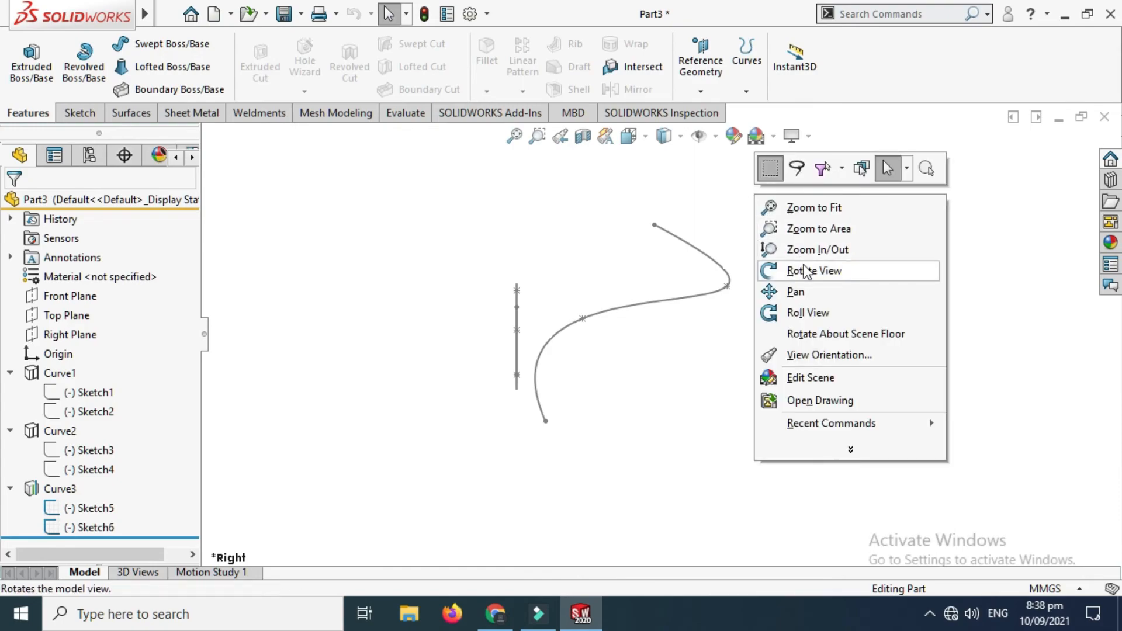
left_click(784, 201)
left_click_drag(777, 233, 679, 260)
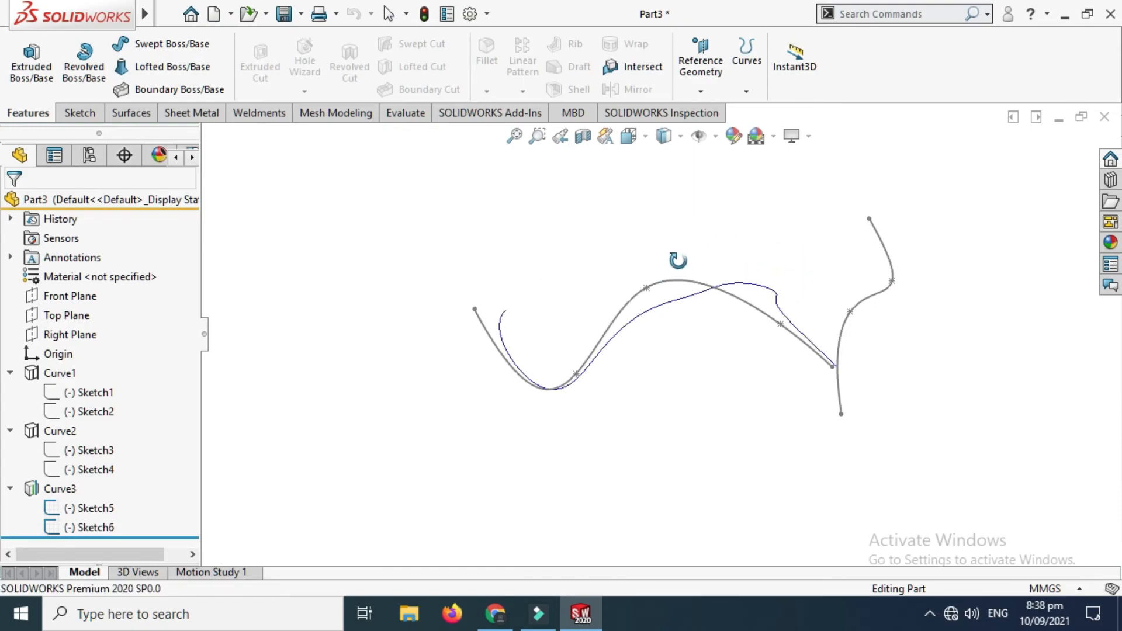
left_click(629, 136)
left_click(536, 395)
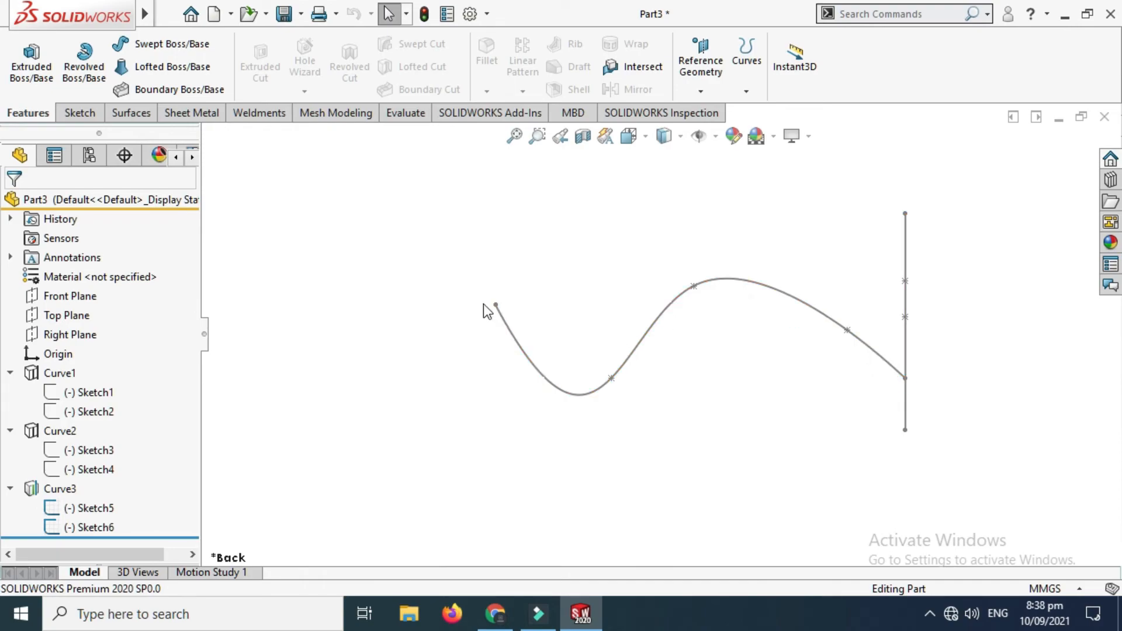
Step: Examine the 3D shape of Curve3 relative to both source splines from several oblique angles
key("z")
right_click(570, 248)
left_click(603, 322)
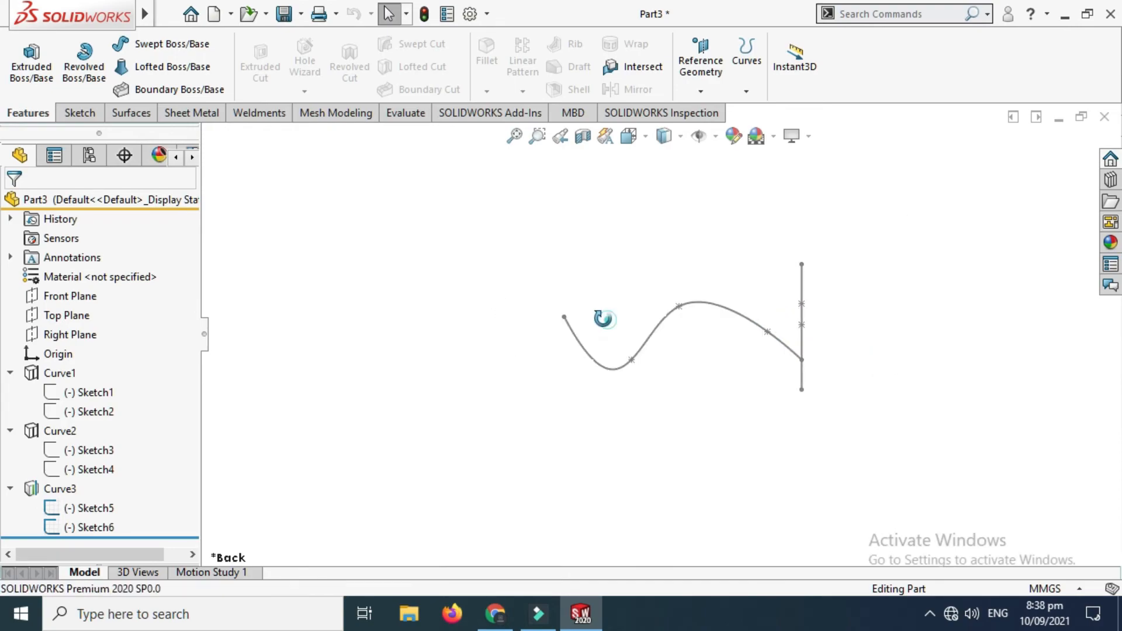
left_click_drag(603, 319, 673, 272)
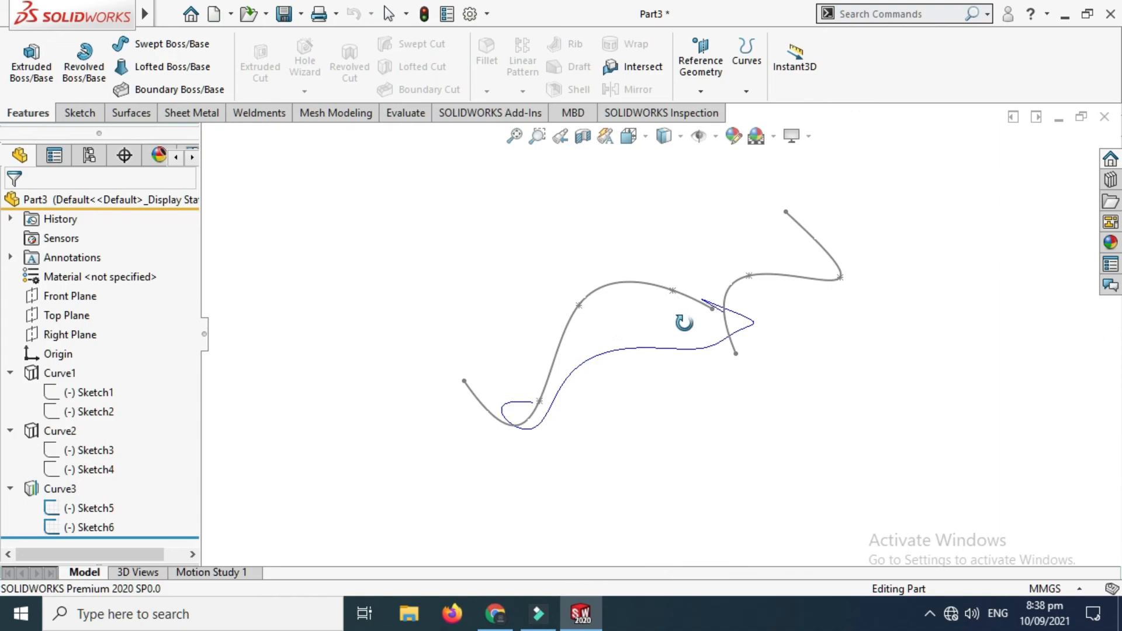
middle_click_drag(684, 322, 699, 286)
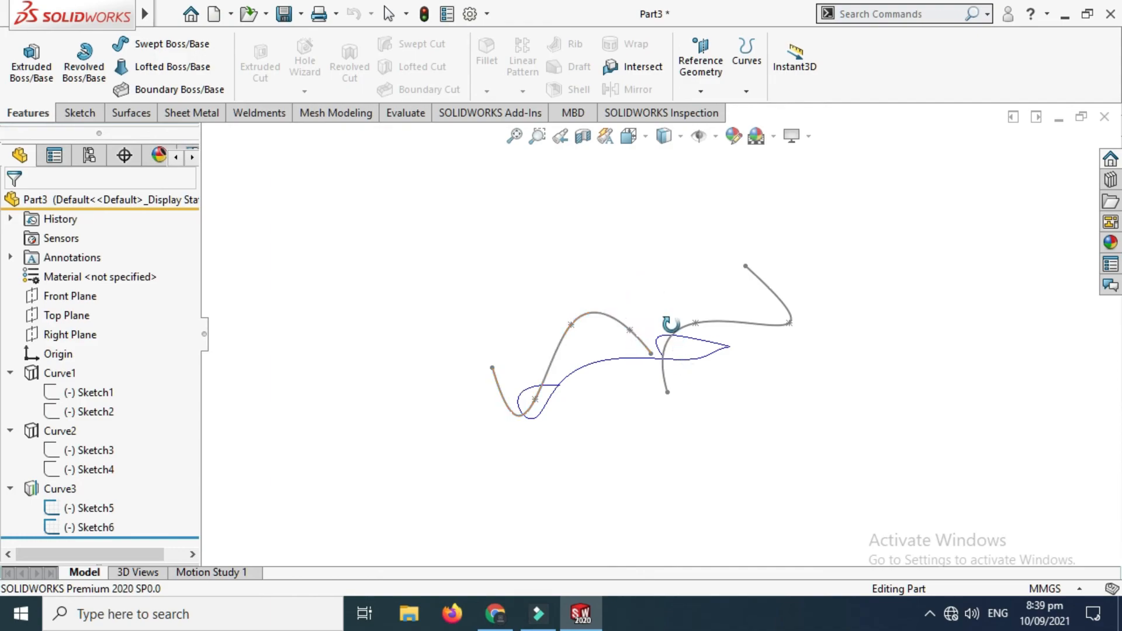
middle_click_drag(671, 324, 597, 302)
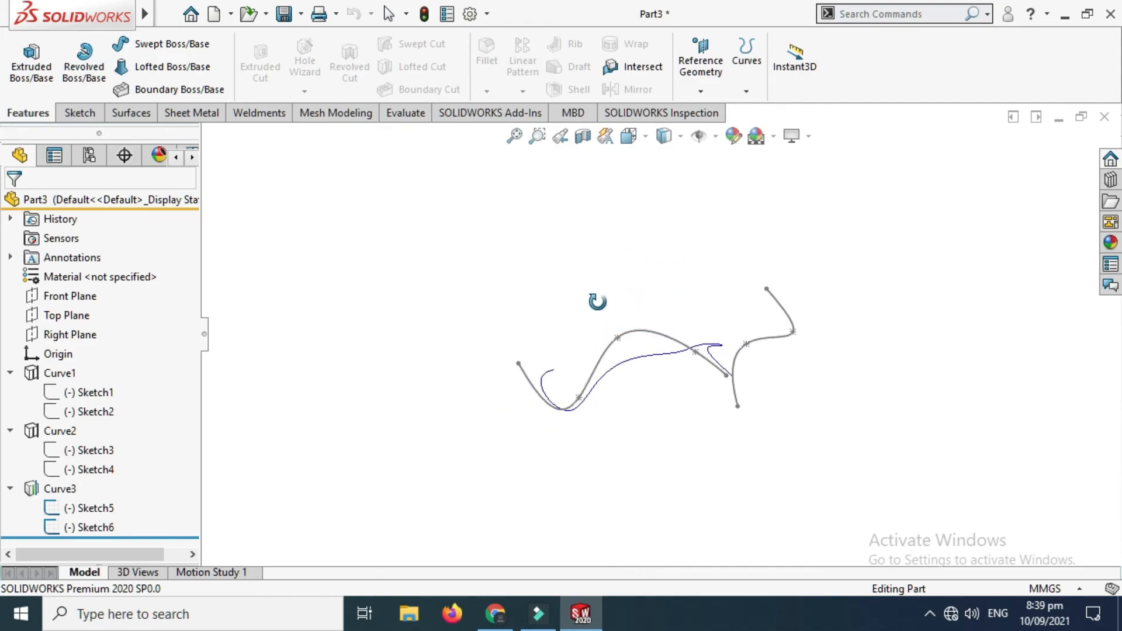
middle_click_drag(646, 264, 661, 306)
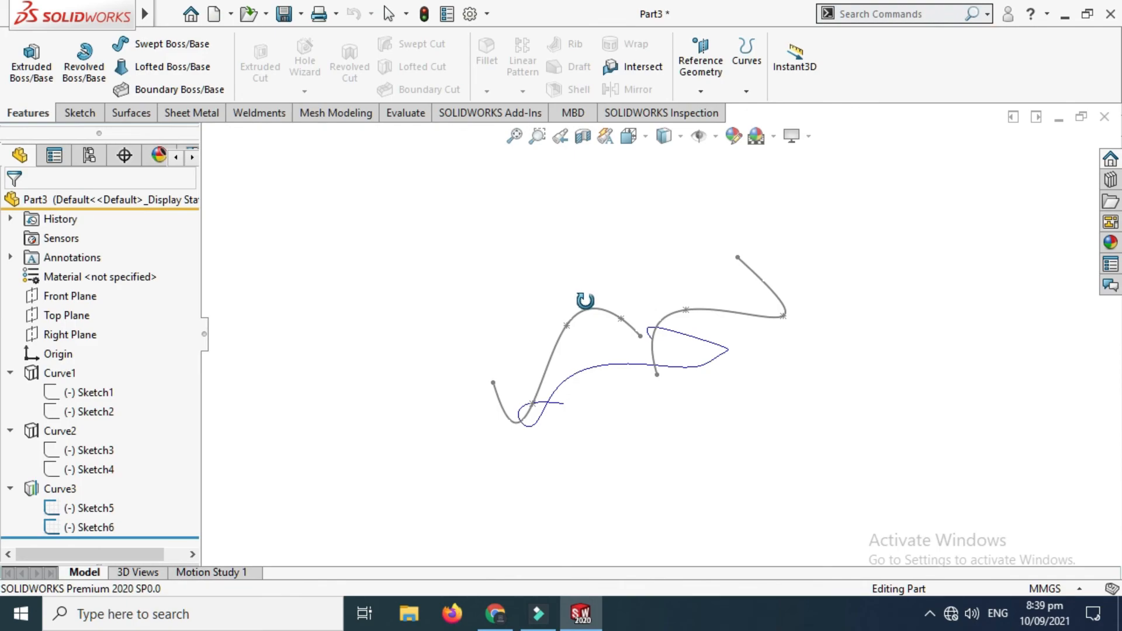
middle_click_drag(594, 304, 665, 272)
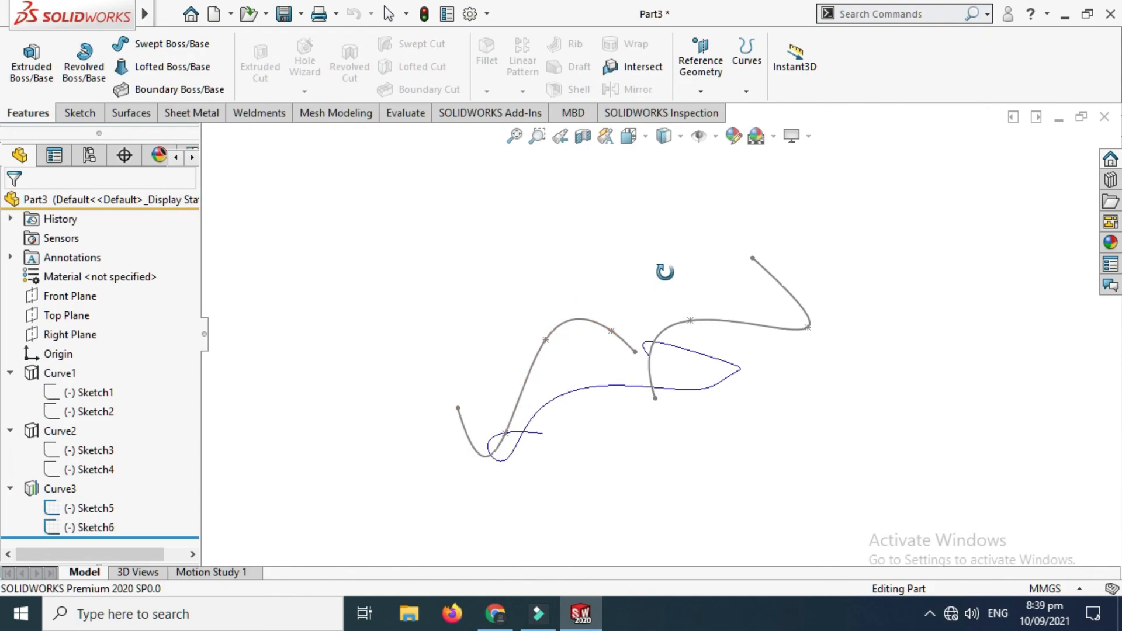
Step: Show the hidden projected curves Curve1 and Curve2 alongside Curve3
left_click(57, 372)
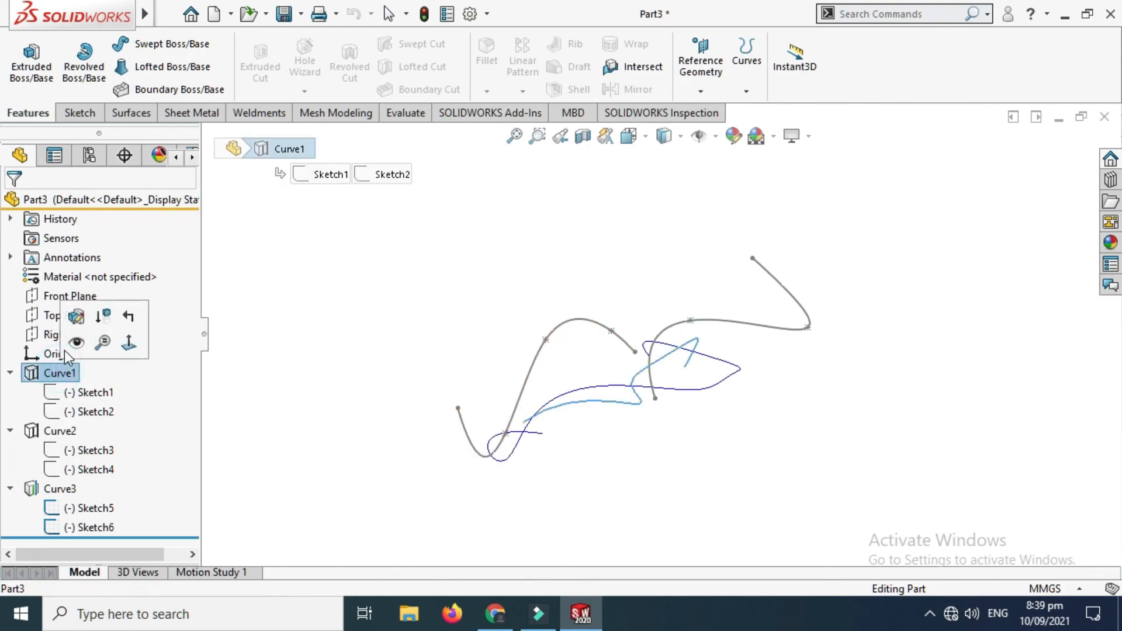
left_click(59, 431)
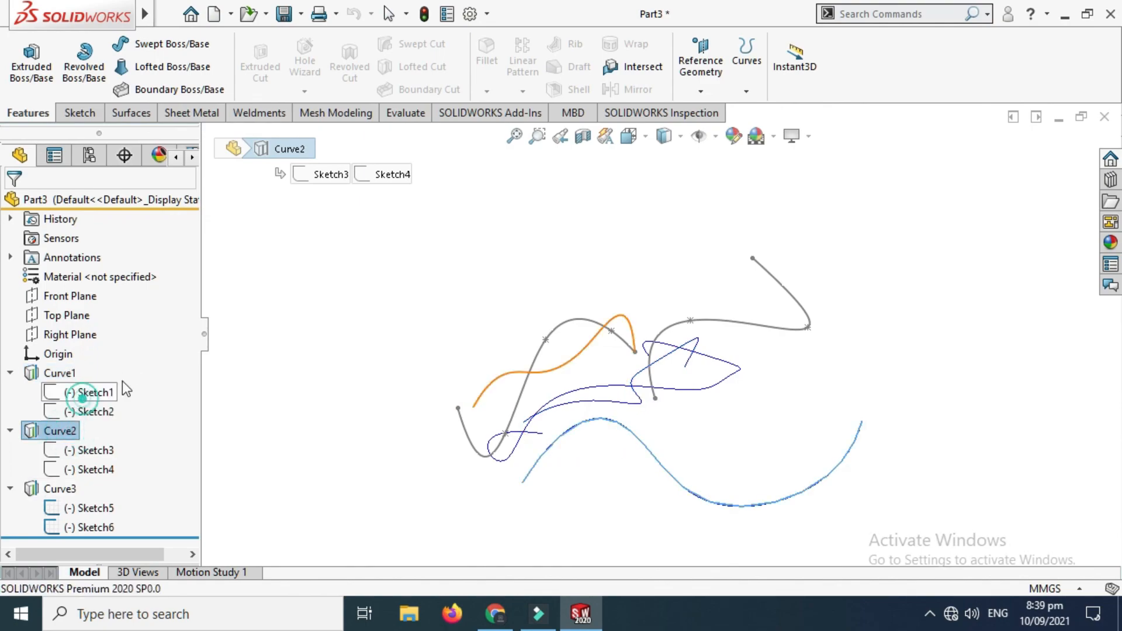
middle_click_drag(409, 240, 529, 269)
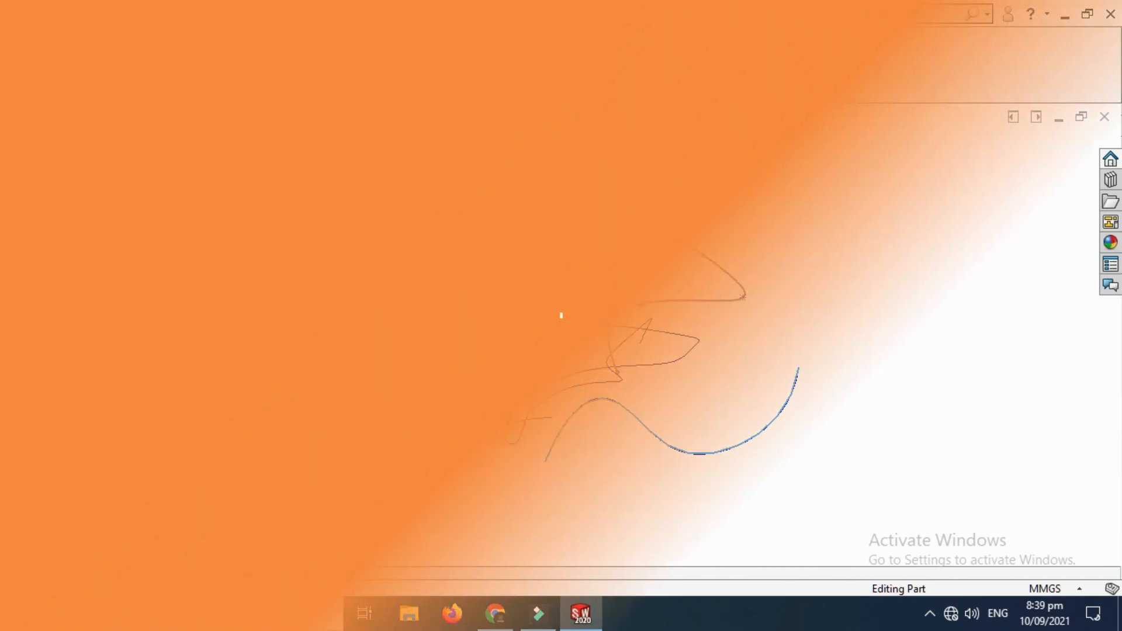